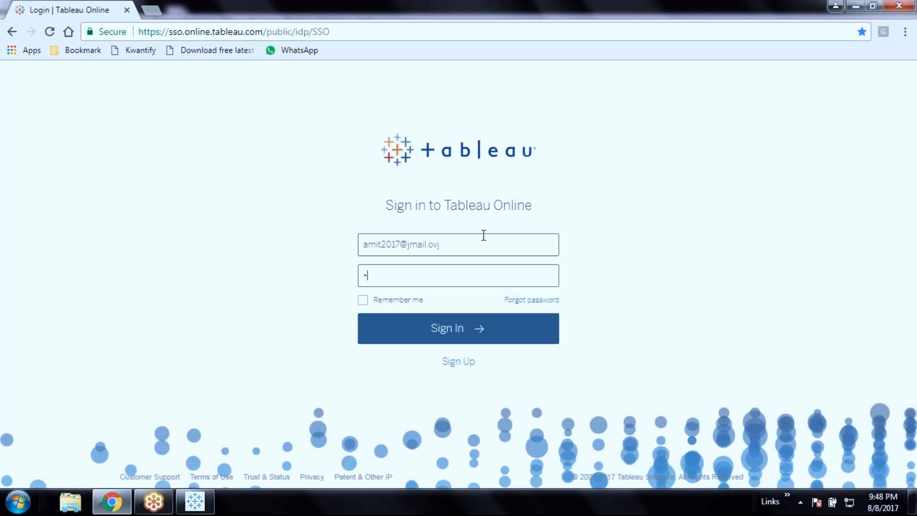
# Retry sign-in by re-entering the account e-mail and password, with Remember me ticked
pyautogui.write('••••')
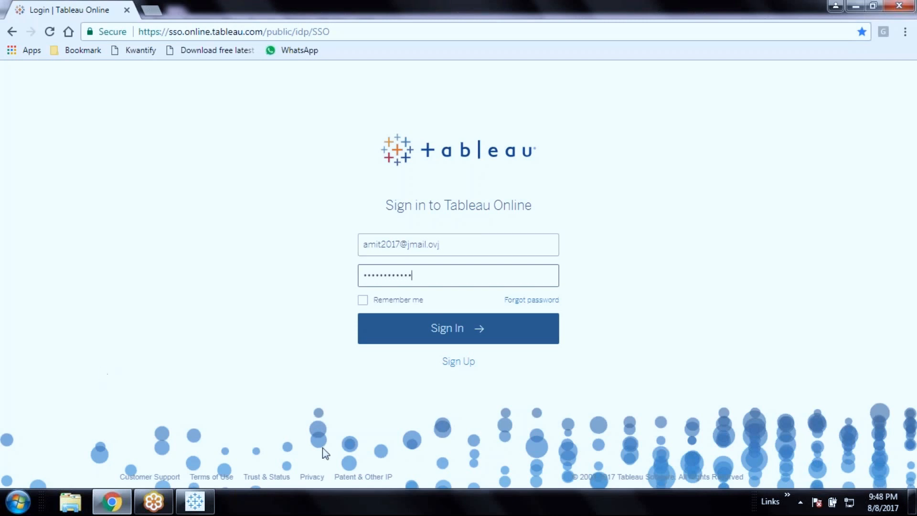
pyautogui.click(457, 331)
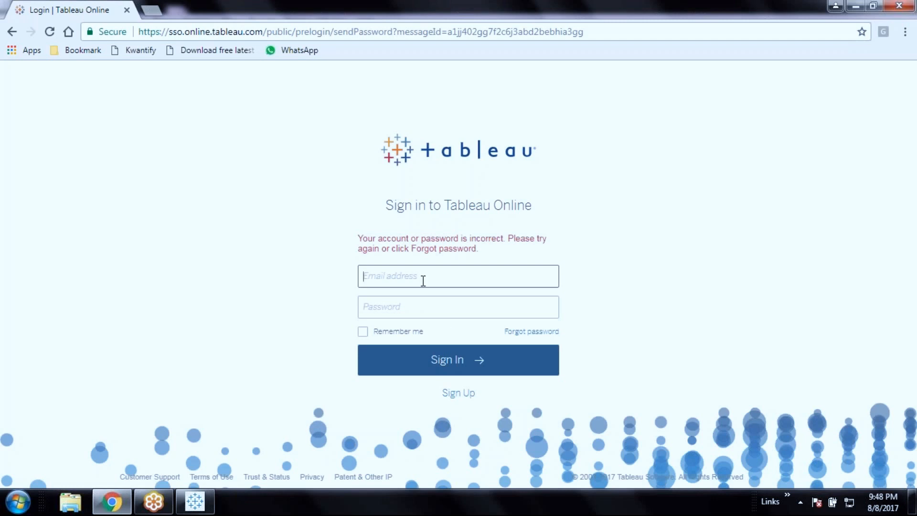
pyautogui.press('BackSpace')
pyautogui.press('BackSpace')
pyautogui.press('Tab')
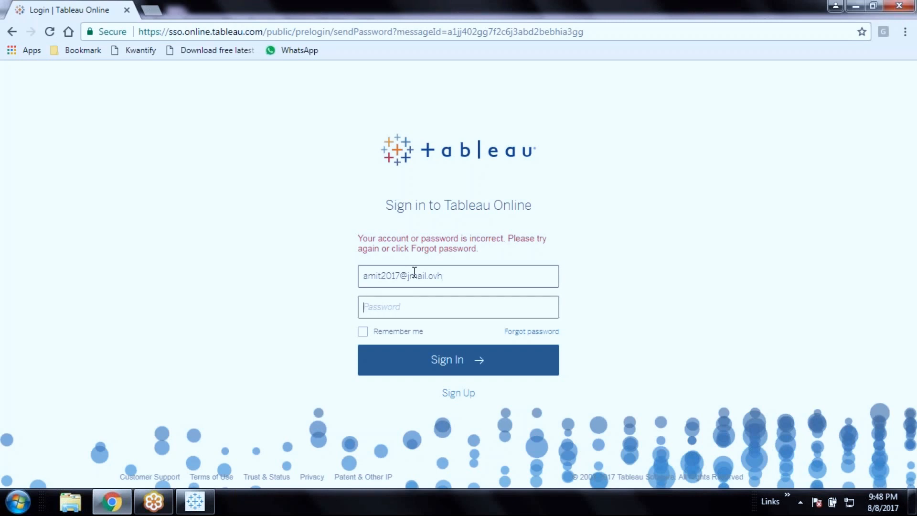
pyautogui.click(363, 331)
# Sign in, dismiss the welcome message and go to the site's Projects page
pyautogui.click(382, 359)
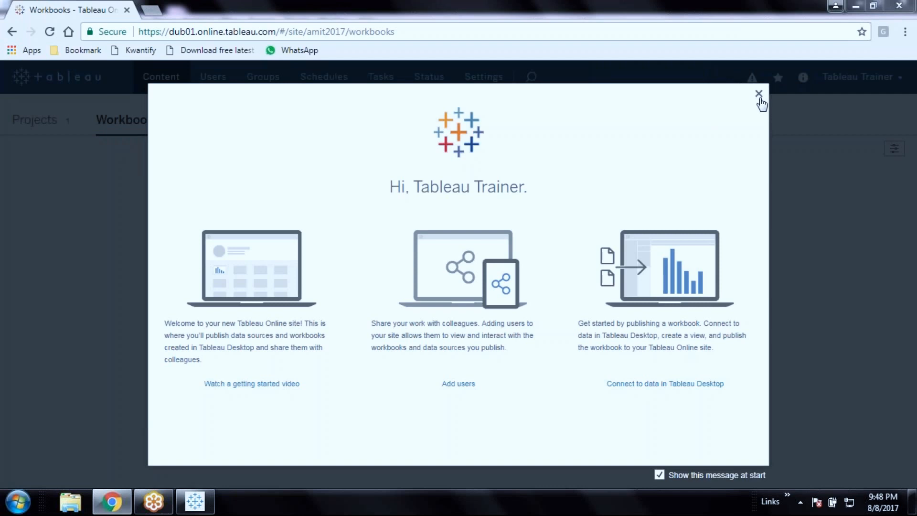
pyautogui.click(760, 97)
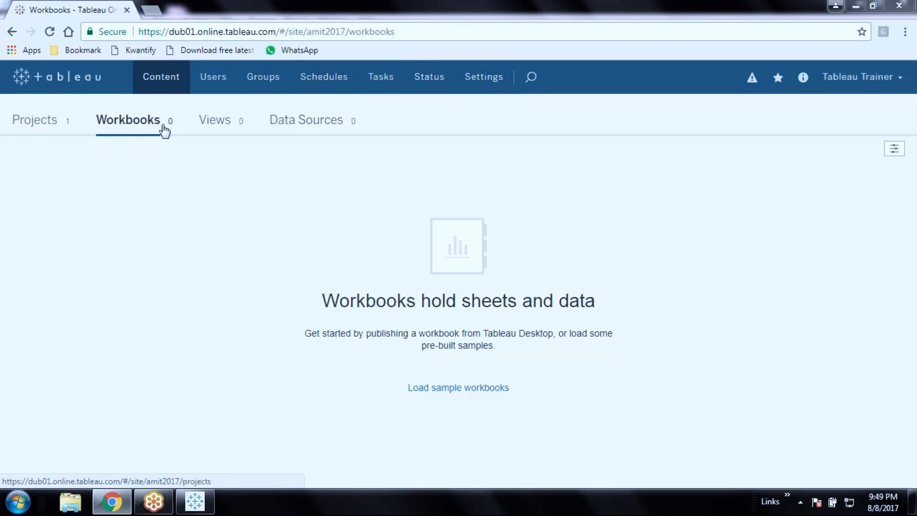
pyautogui.click(35, 120)
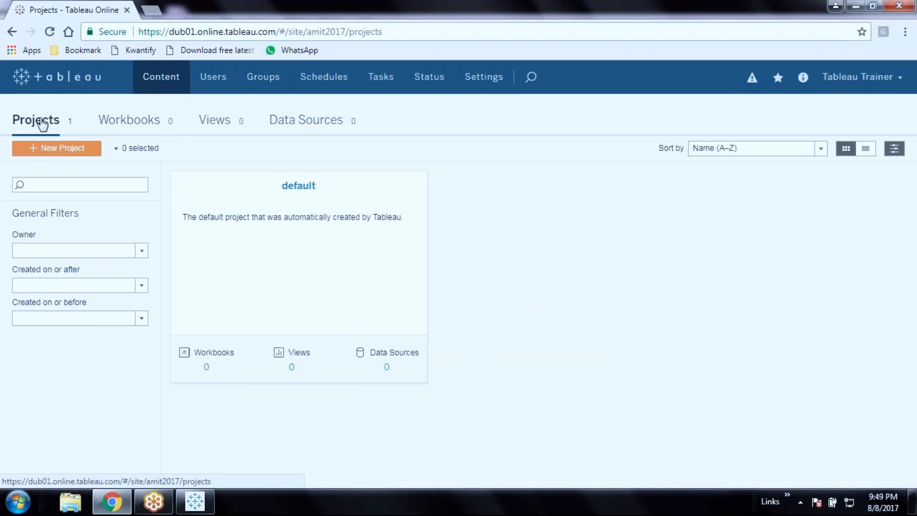
# Check the empty Workbooks, Views and Data Sources lists, then return to Projects
pyautogui.click(140, 127)
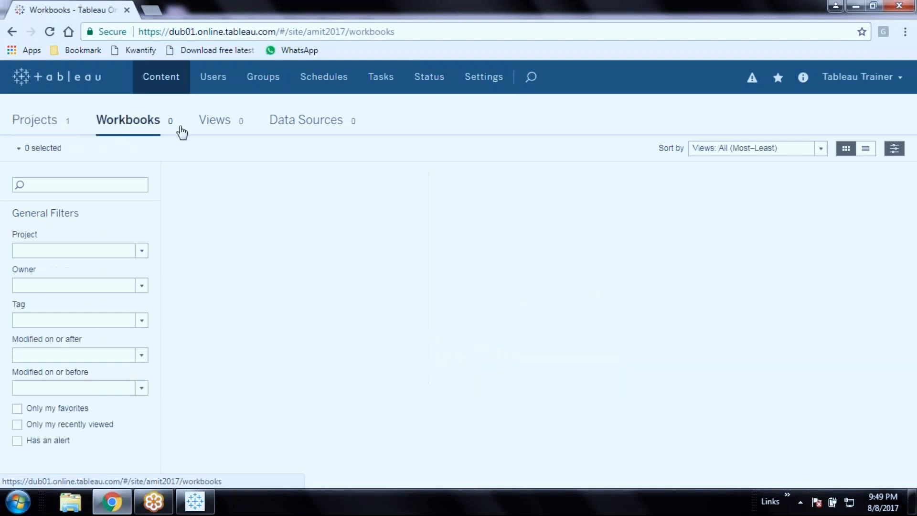
pyautogui.click(224, 130)
pyautogui.click(309, 129)
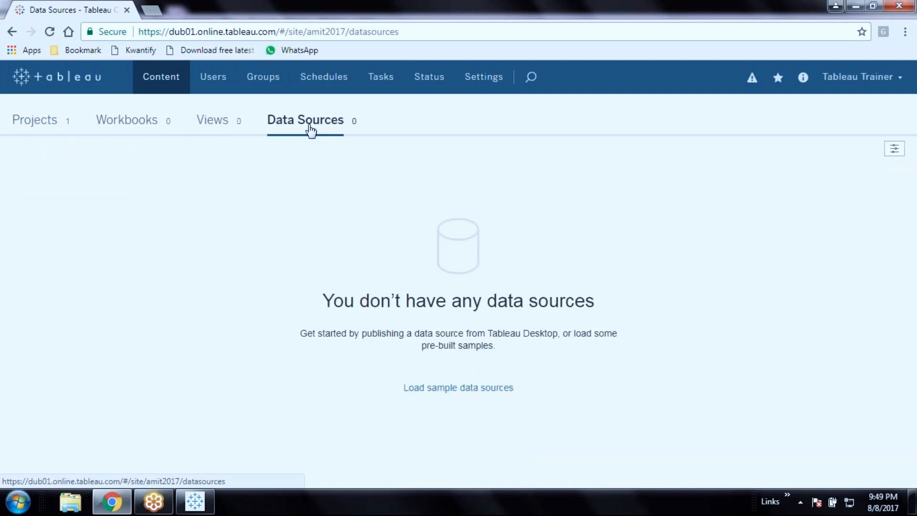
pyautogui.click(28, 130)
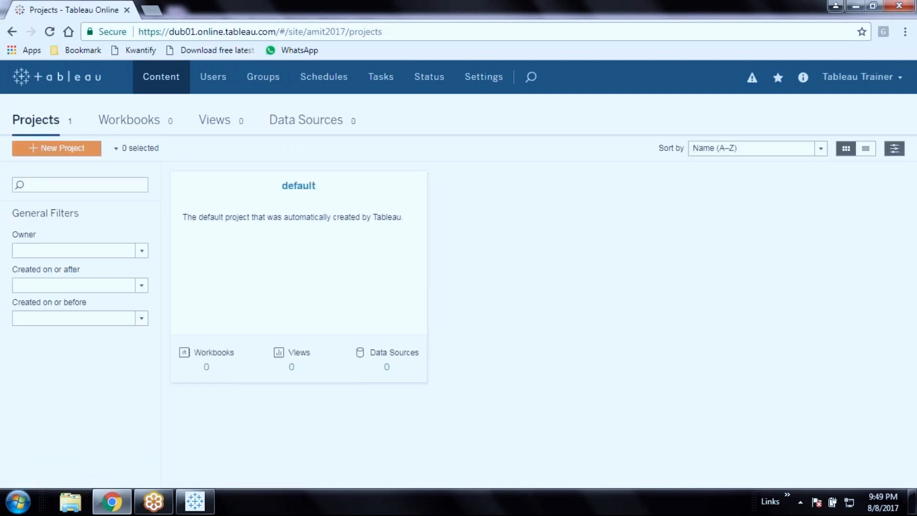
# Open the recent POS_Dashboard Workbooks folder maximized, select Point_of_Sale_Dashboard.twb, then return to Tableau Desktop
pyautogui.rightClick(71, 502)
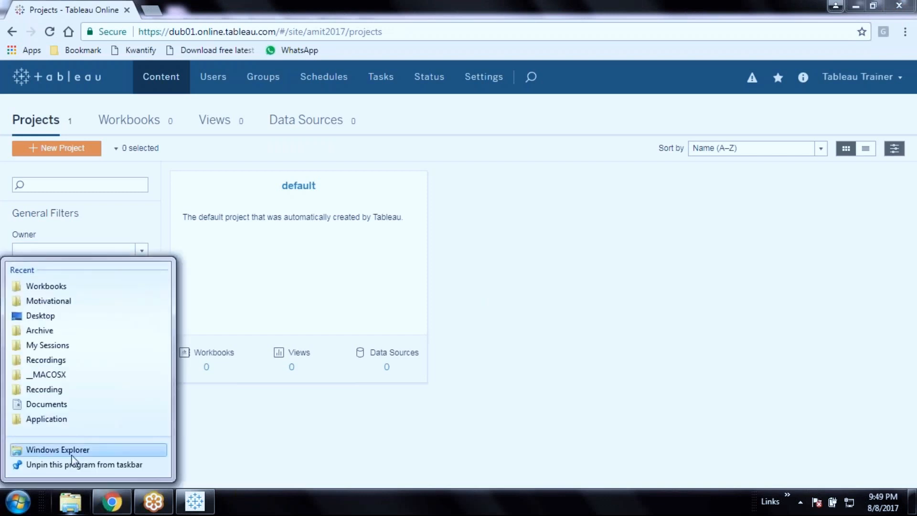
pyautogui.click(72, 451)
pyautogui.rightClick(71, 502)
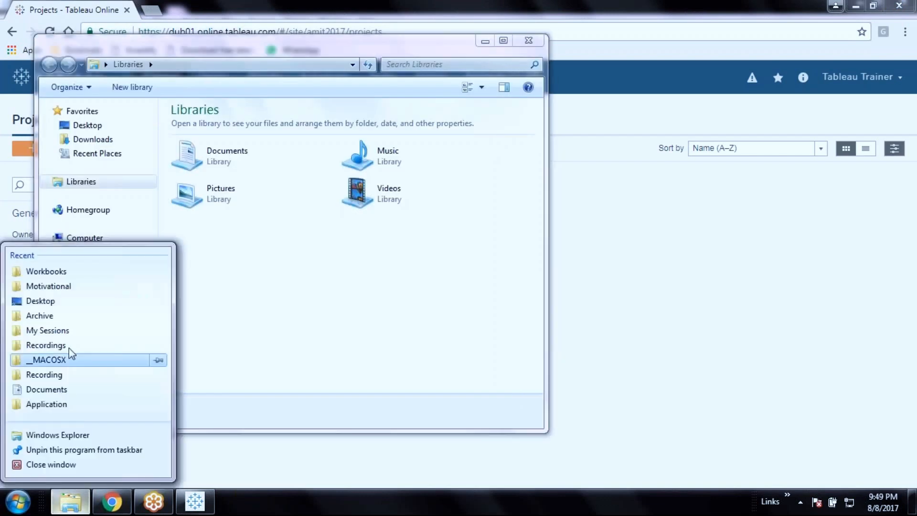
pyautogui.click(71, 271)
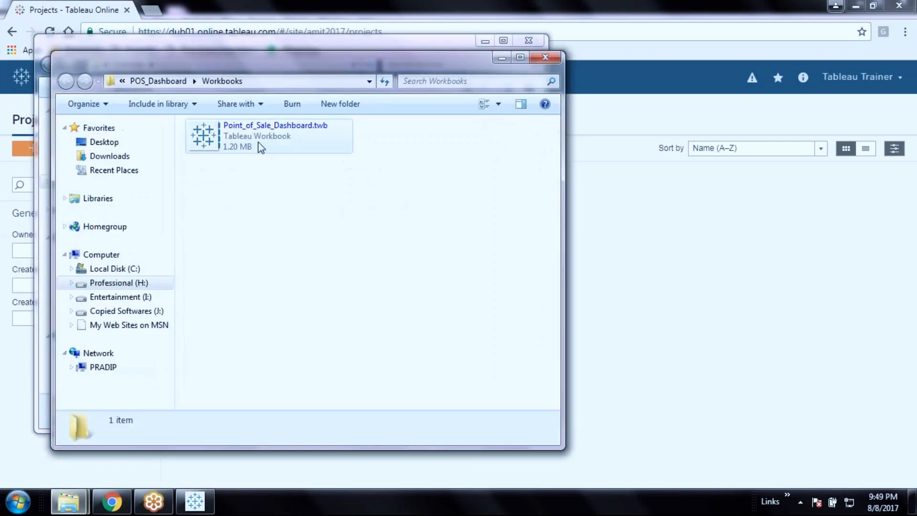
pyautogui.click(519, 58)
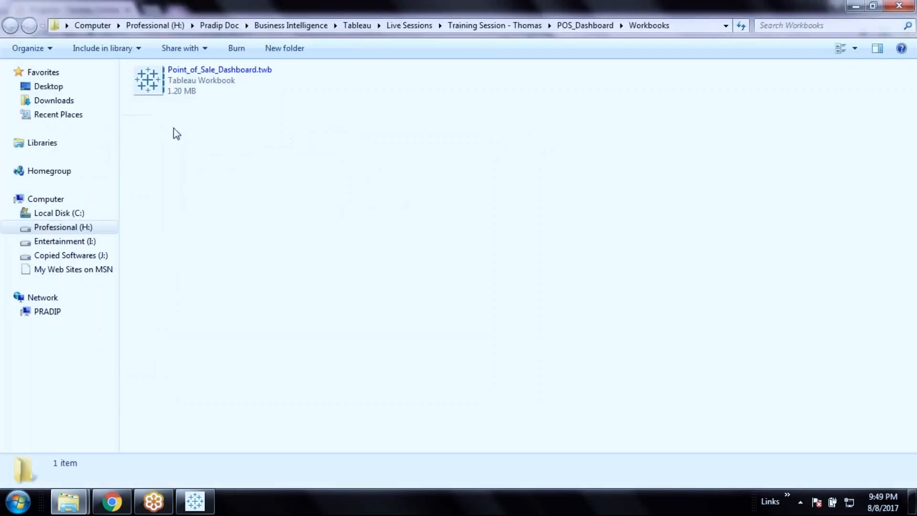
pyautogui.click(228, 82)
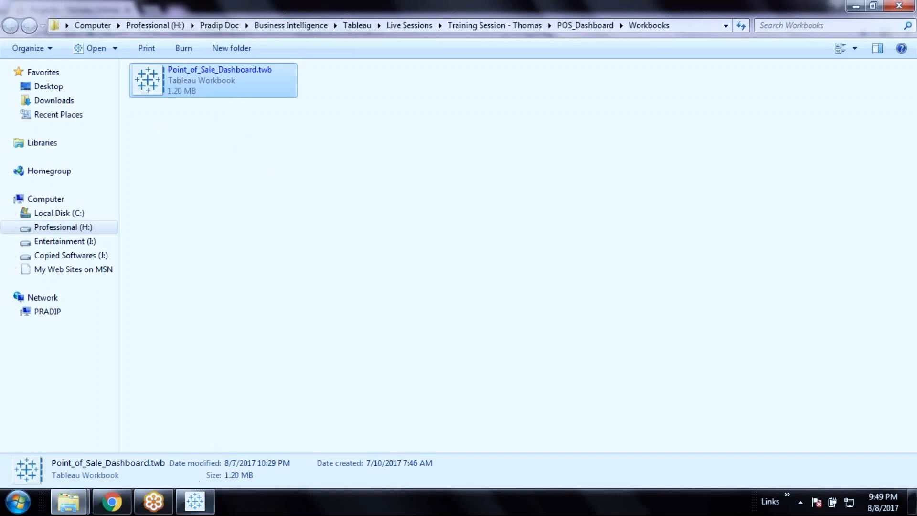
pyautogui.click(203, 506)
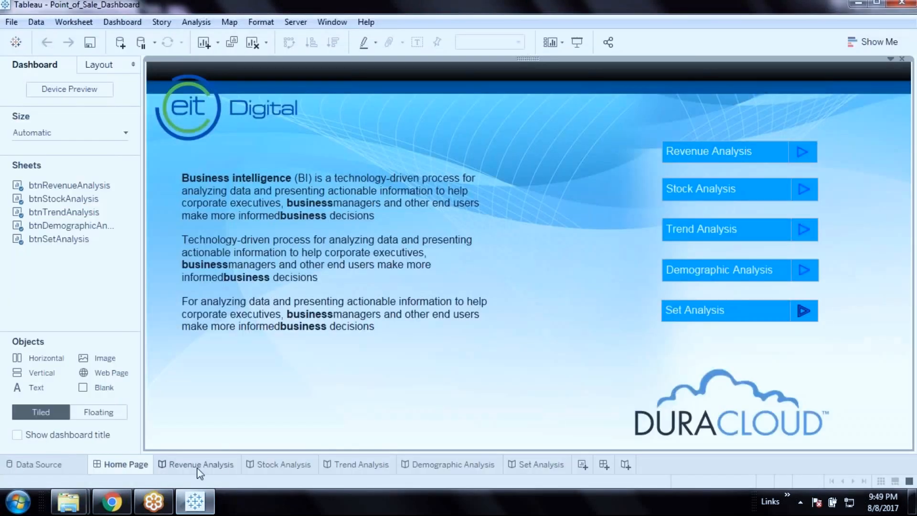
# Browse the workbook's Revenue, Set, Demographic and Trend Analysis stories
pyautogui.click(213, 467)
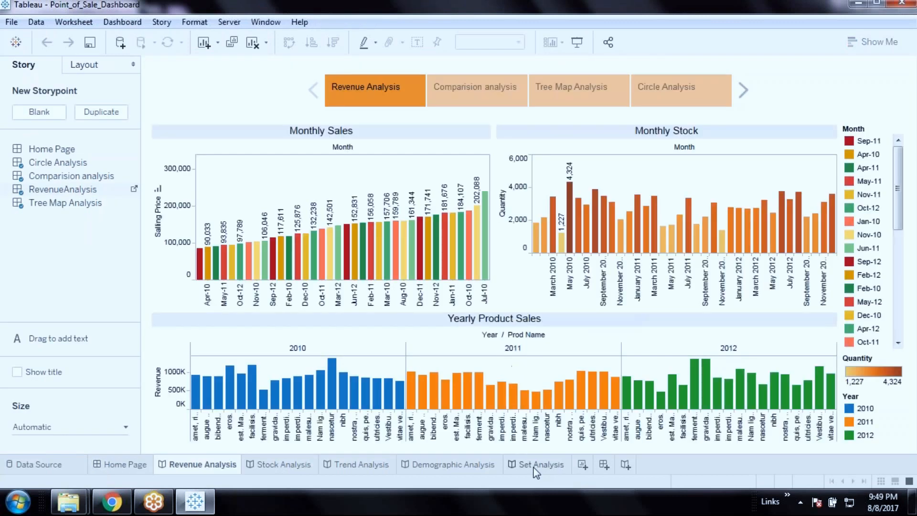
pyautogui.click(536, 473)
pyautogui.click(416, 471)
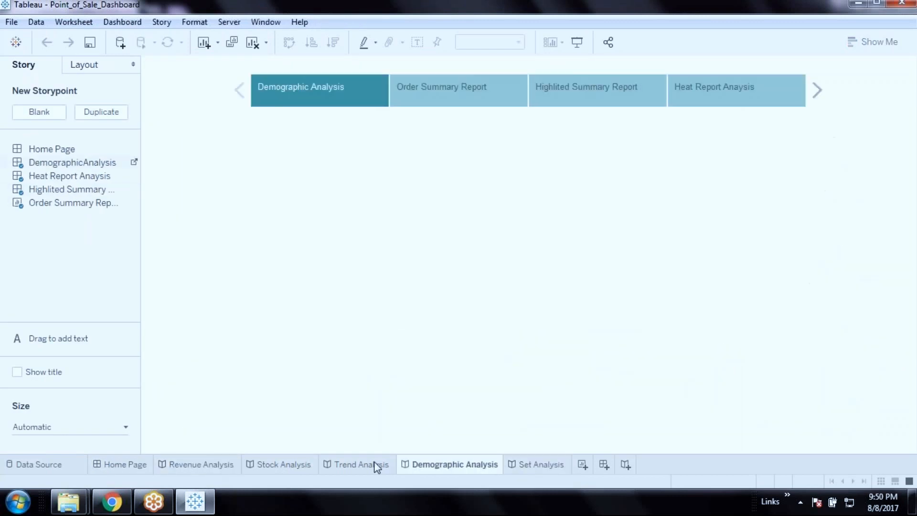
pyautogui.click(118, 510)
pyautogui.click(119, 508)
pyautogui.click(334, 471)
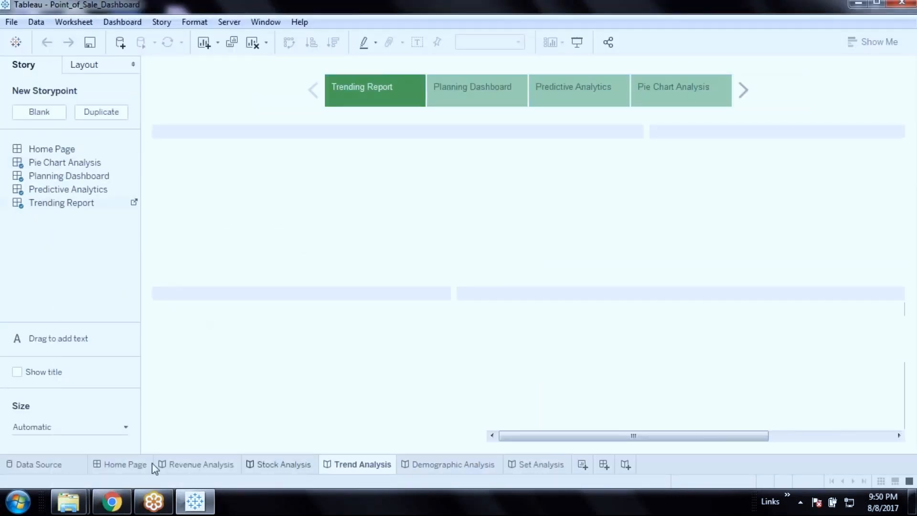
# Return to the Trend Analysis story, inspect its charts, and open the Trending Report dashboard
pyautogui.click(136, 464)
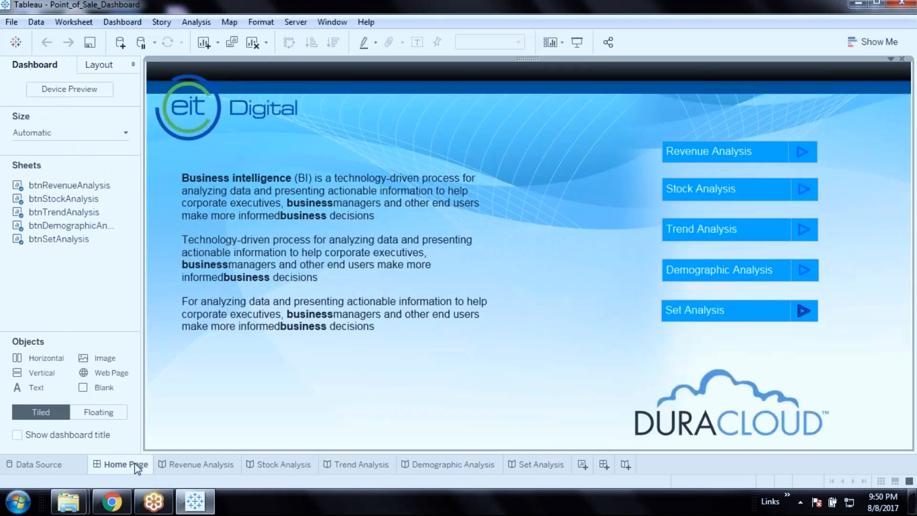
pyautogui.click(264, 467)
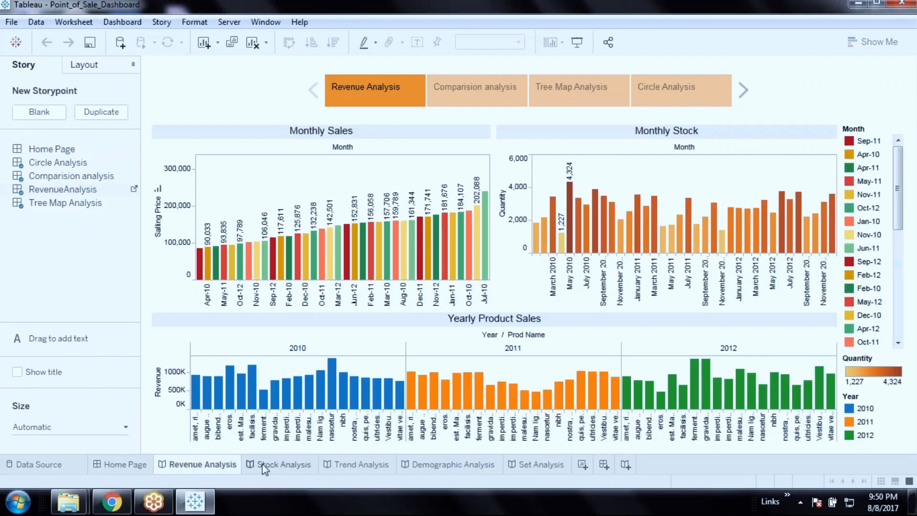
pyautogui.click(333, 464)
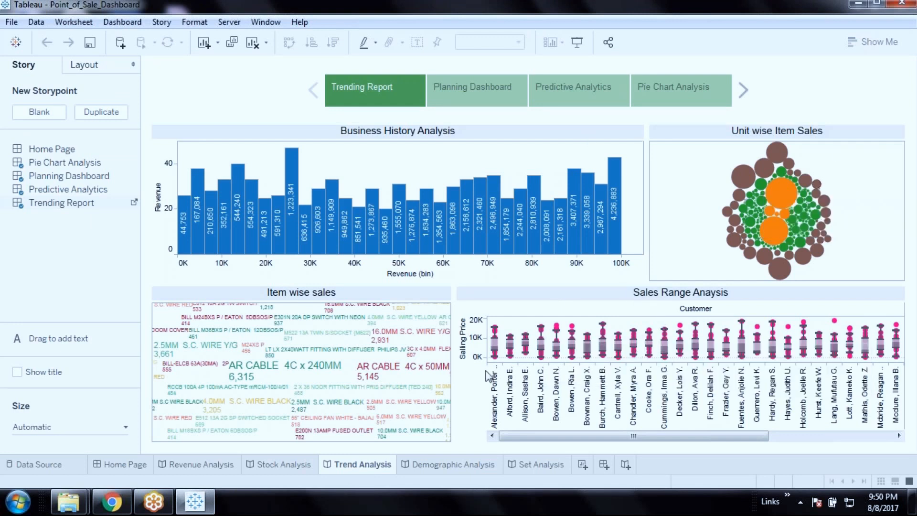
pyautogui.click(316, 308)
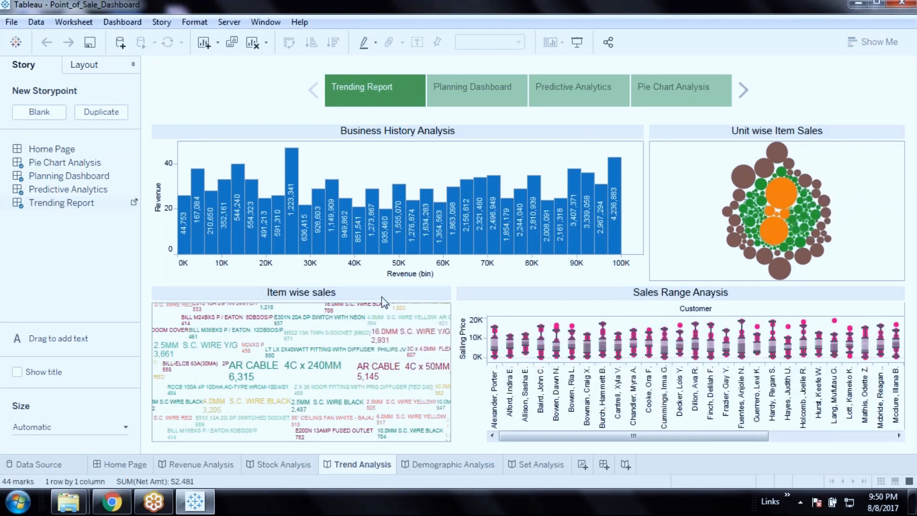
pyautogui.click(579, 308)
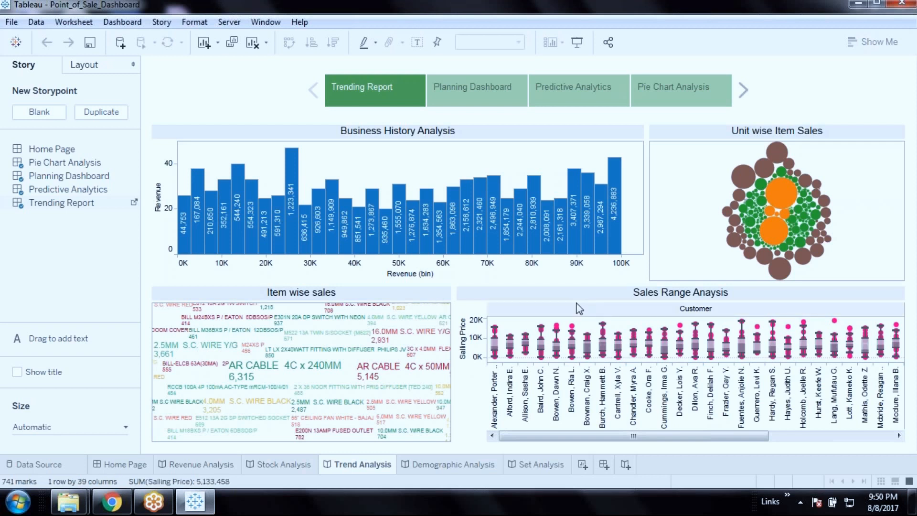
pyautogui.click(135, 203)
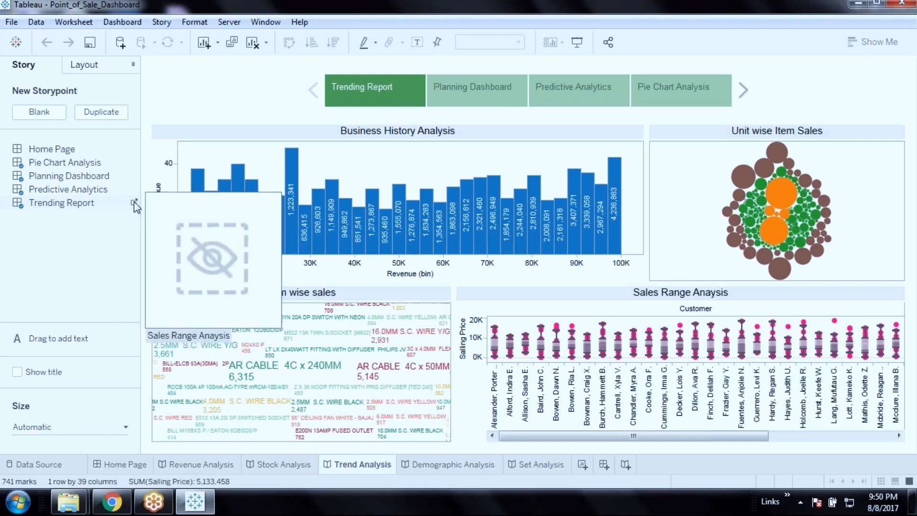
# Open the Item wise sales worksheet from the Trending Report dashboard, repeating it via the story
pyautogui.click(503, 72)
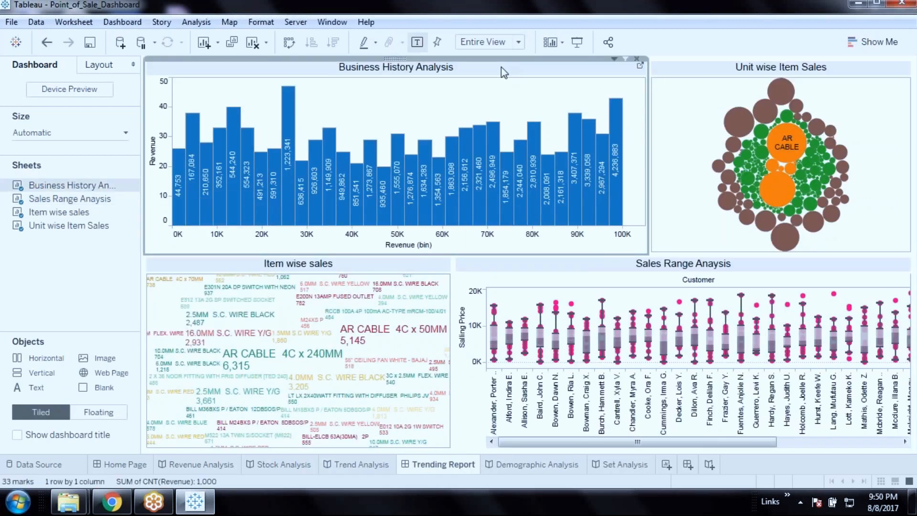
pyautogui.click(358, 269)
pyautogui.click(447, 261)
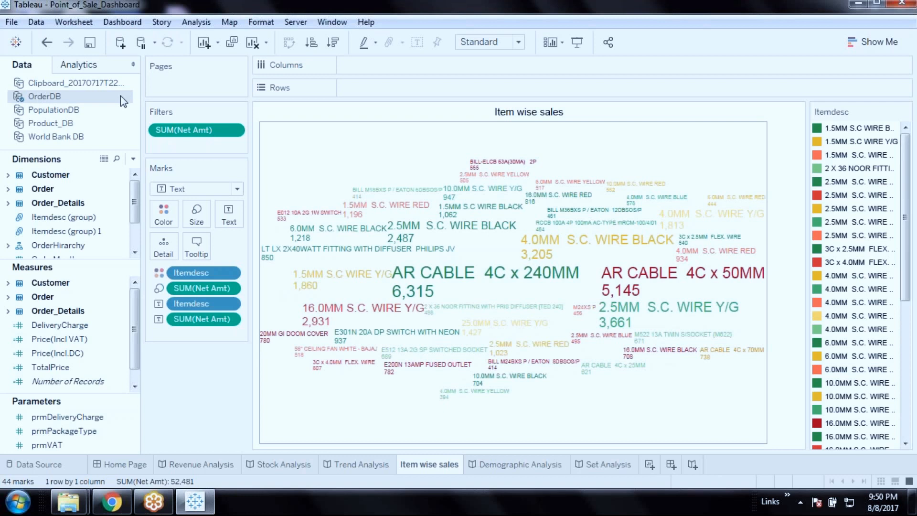
pyautogui.click(363, 465)
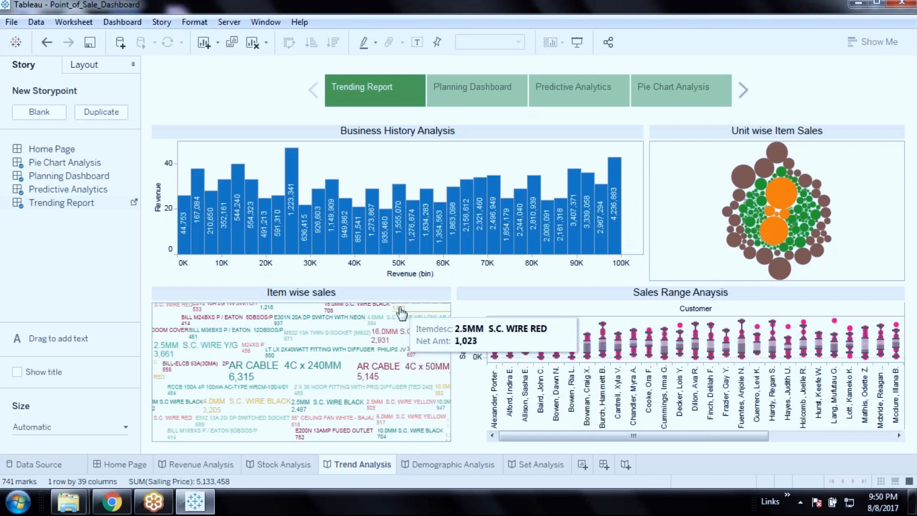
pyautogui.click(135, 202)
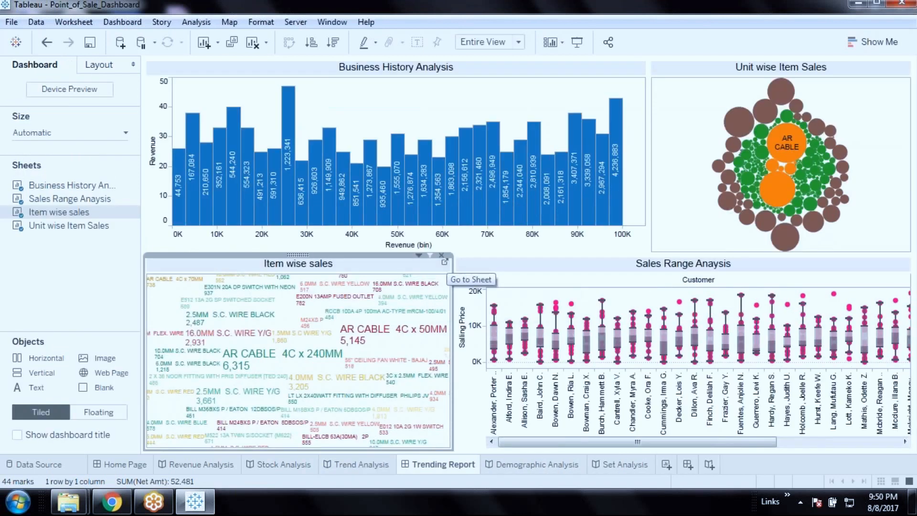
pyautogui.click(445, 262)
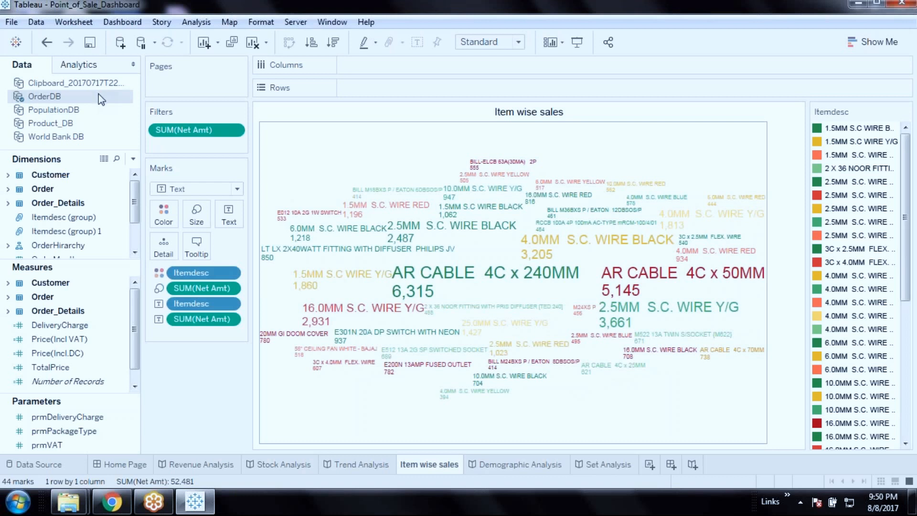
pyautogui.click(18, 501)
# In a new Notepad document, write Project, Workbook, View, Dataset as a Tab-indented stepped hierarchy
pyautogui.click(74, 140)
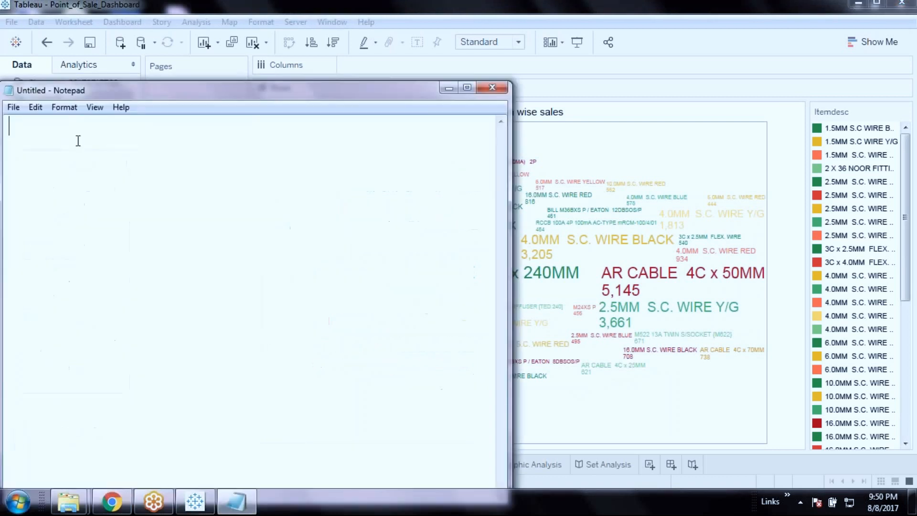
pyautogui.write('Project \t\t')
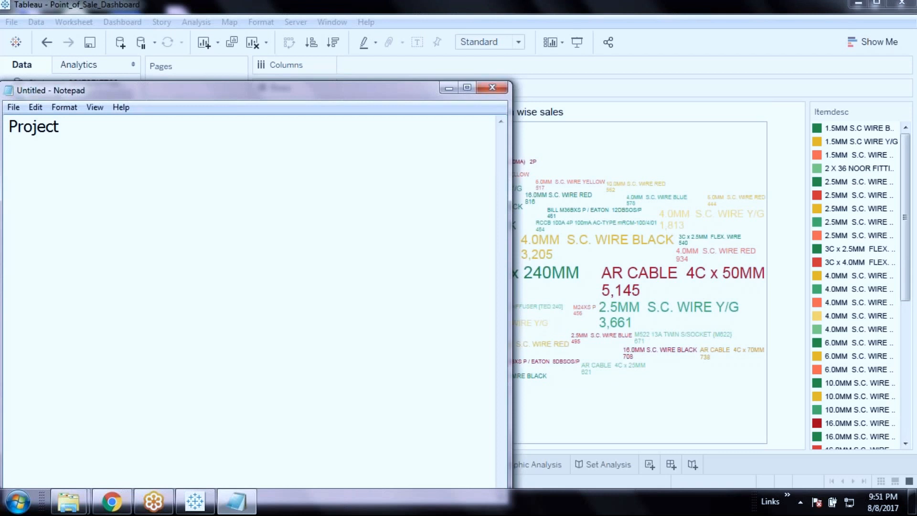
pyautogui.write('Workboo')
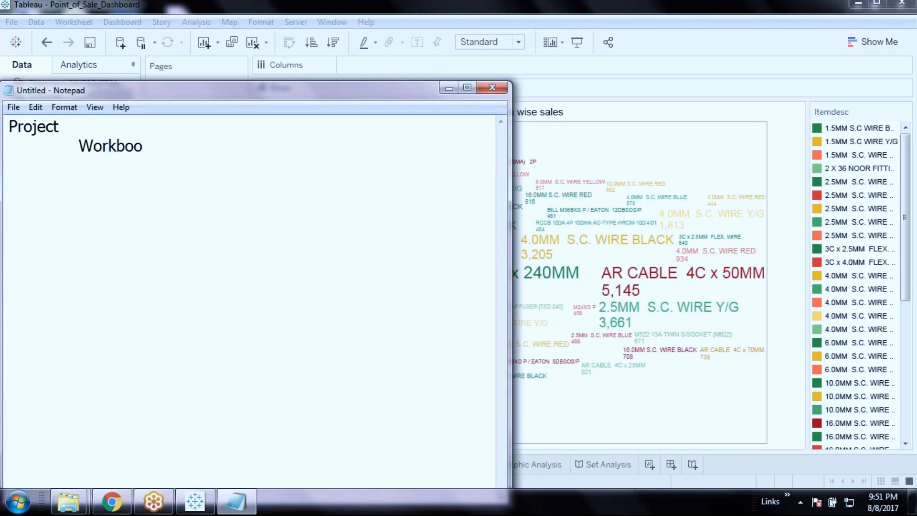
pyautogui.write('k')
pyautogui.press('Return')
pyautogui.press('Tab')
pyautogui.press('Tab')
pyautogui.write('View')
pyautogui.press('Return')
pyautogui.press('Tab')
pyautogui.press('Tab')
pyautogui.press('Tab')
pyautogui.write('Dataset')
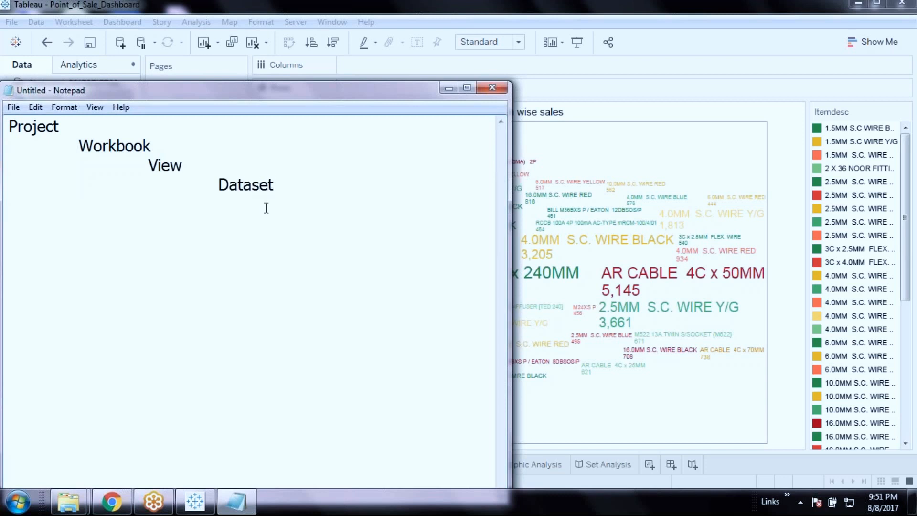
pyautogui.click(666, 47)
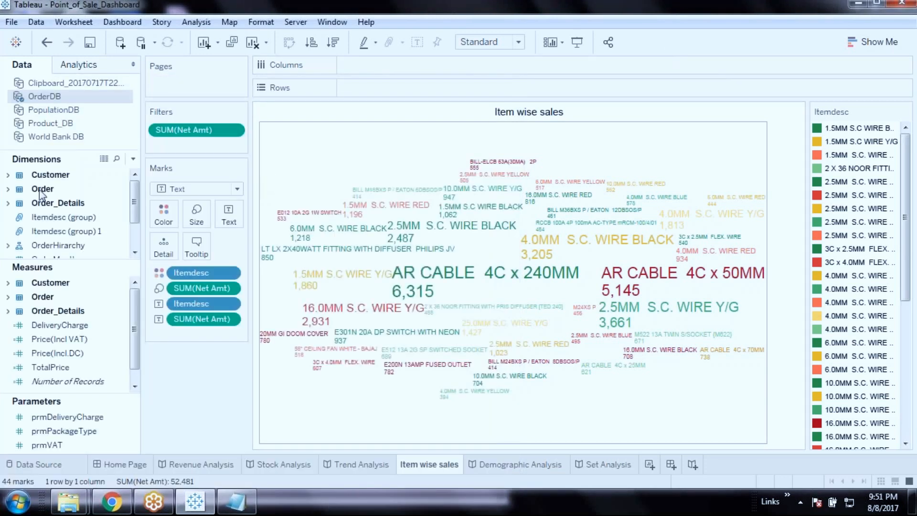
# Show the PopulationDB data source's fields, then switch to Tableau Online in the browser
pyautogui.click(58, 110)
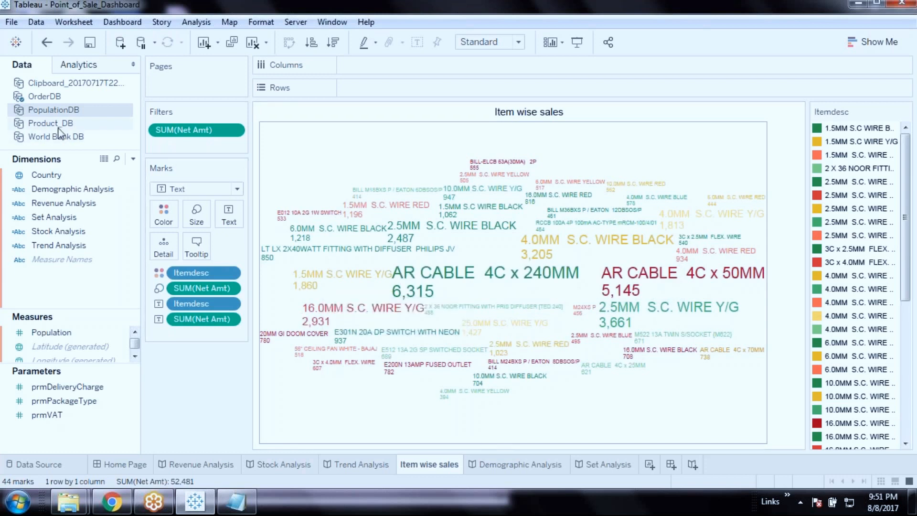
pyautogui.click(111, 501)
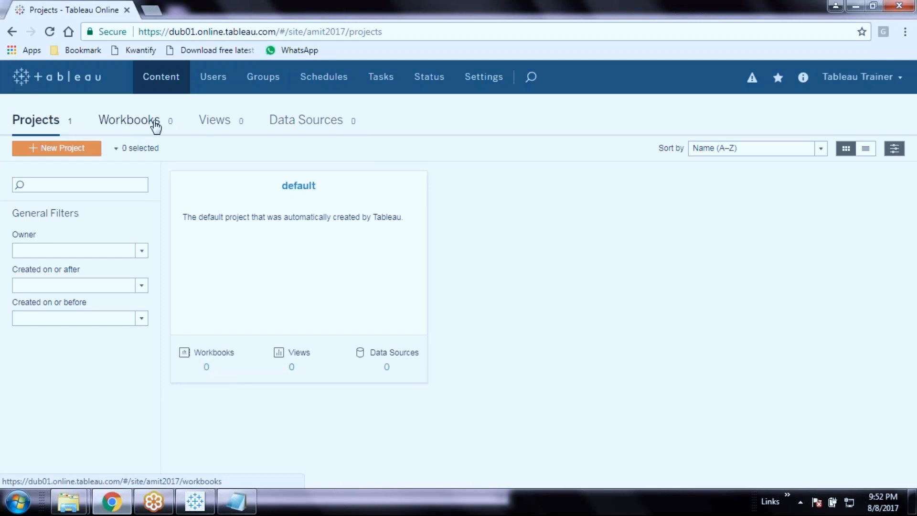
pyautogui.click(195, 502)
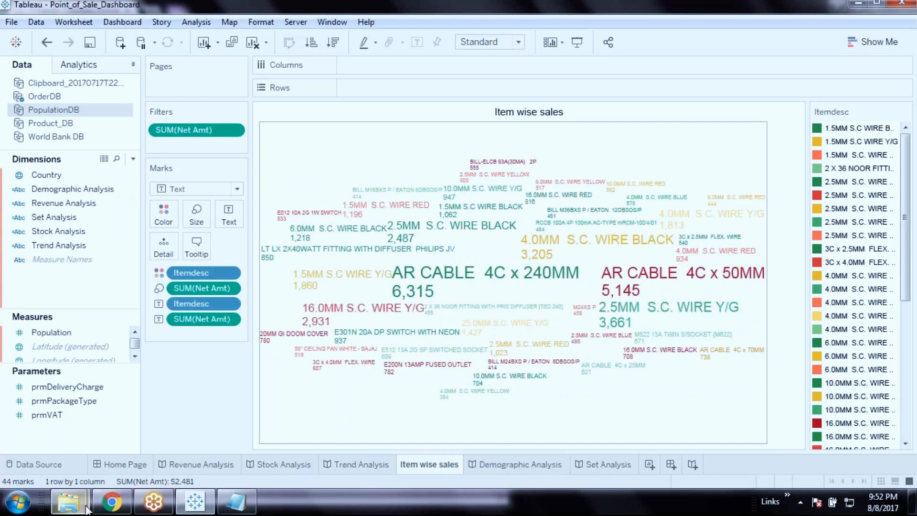
pyautogui.click(382, 465)
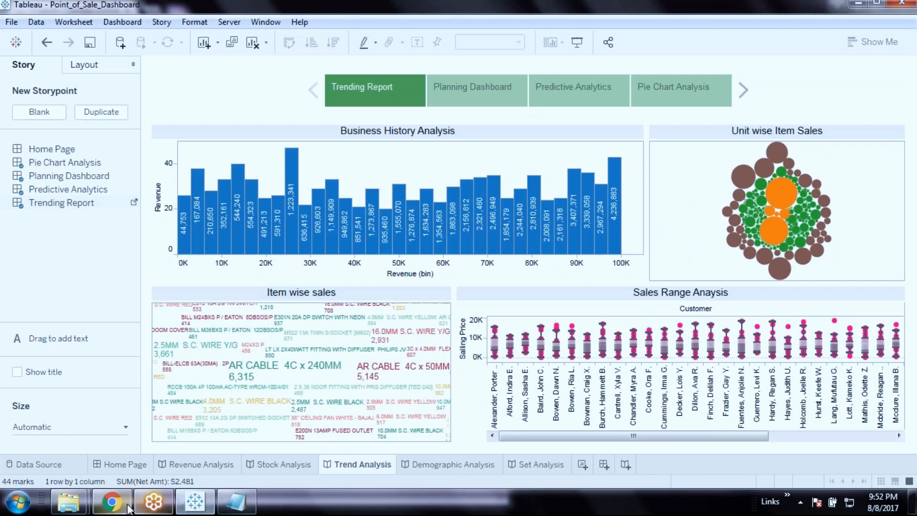
pyautogui.click(112, 502)
pyautogui.click(135, 123)
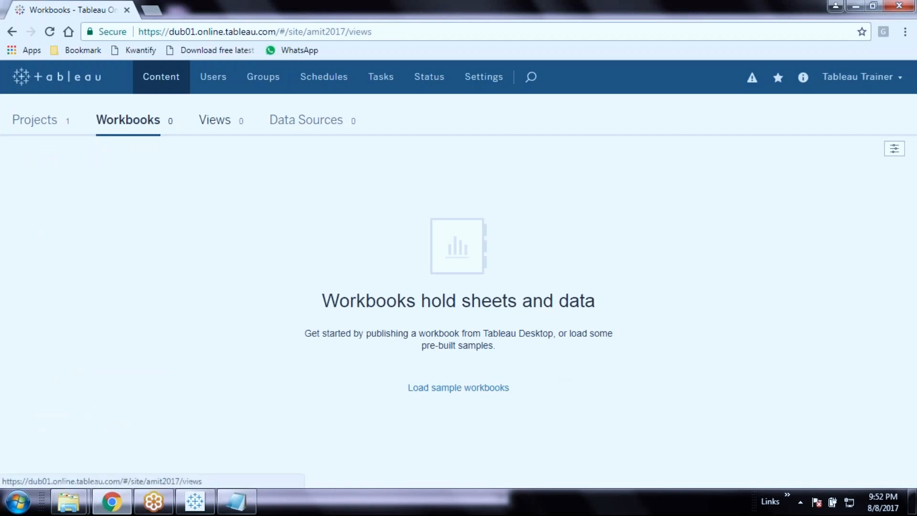
pyautogui.click(215, 119)
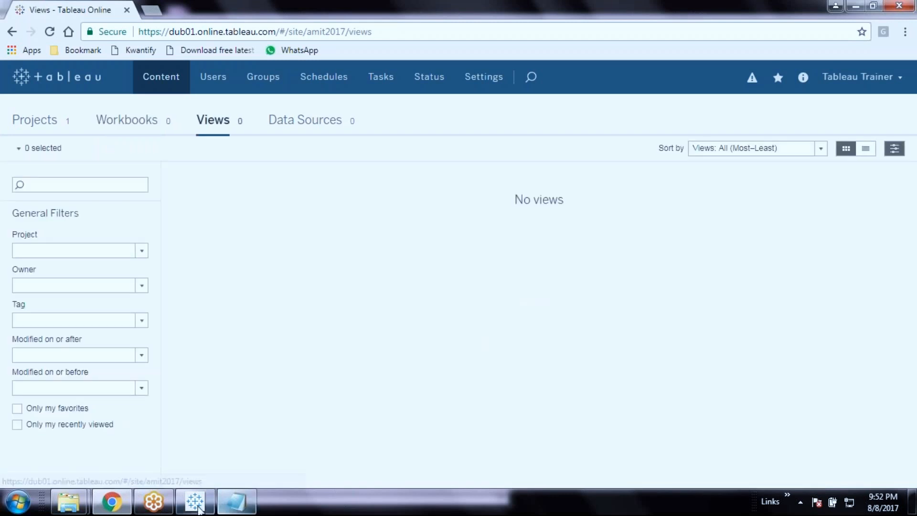
pyautogui.click(194, 501)
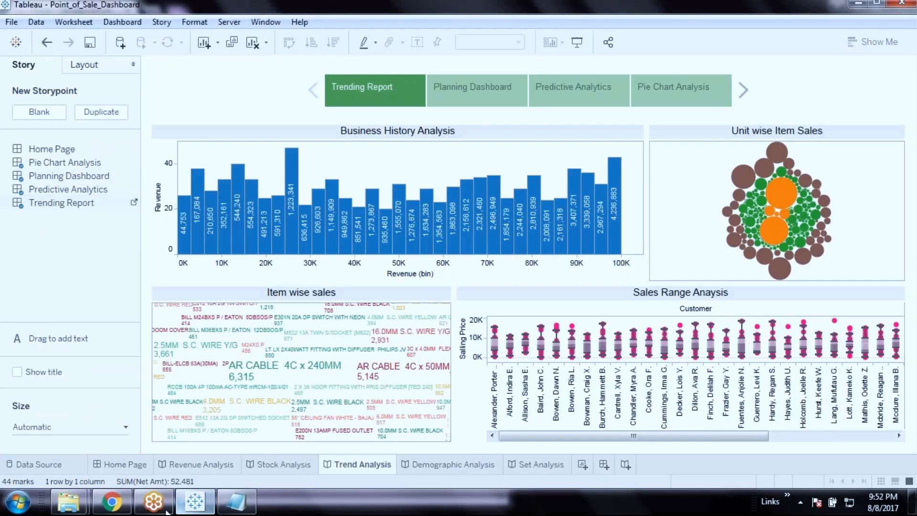
pyautogui.click(111, 501)
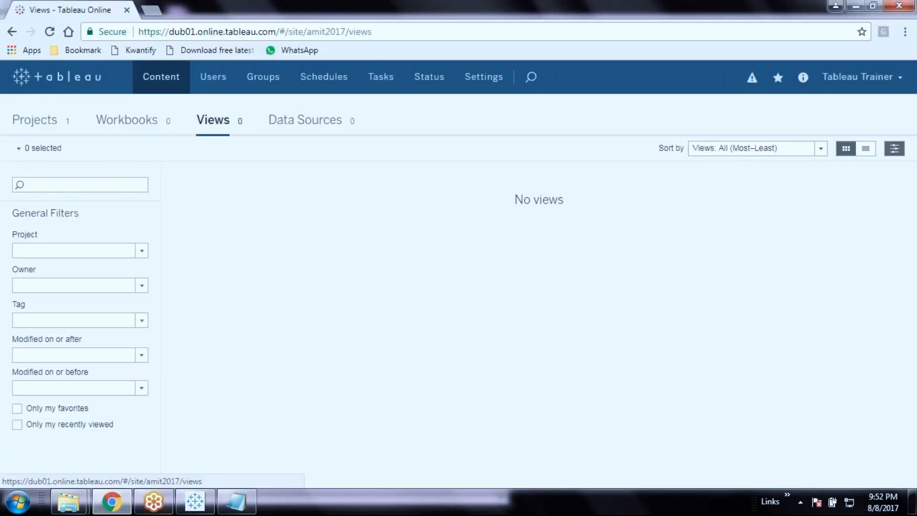
pyautogui.click(304, 128)
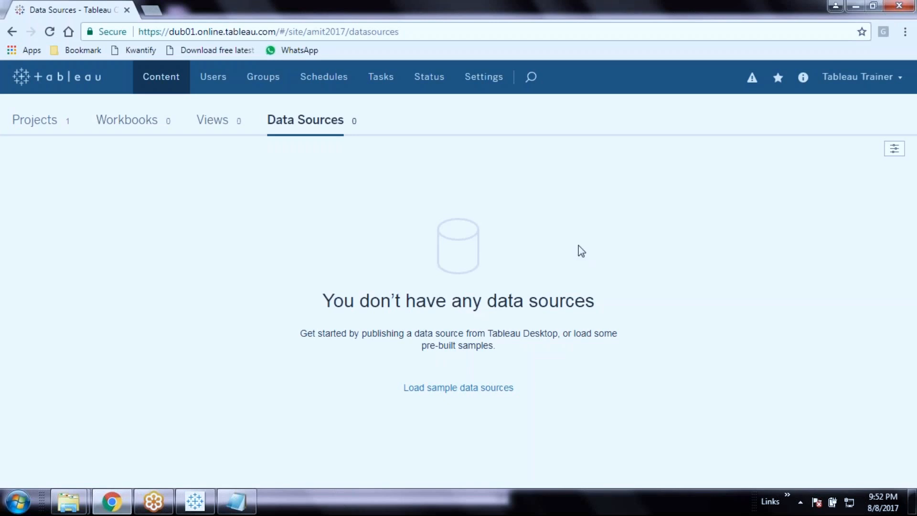
pyautogui.rightClick(526, 291)
pyautogui.click(334, 194)
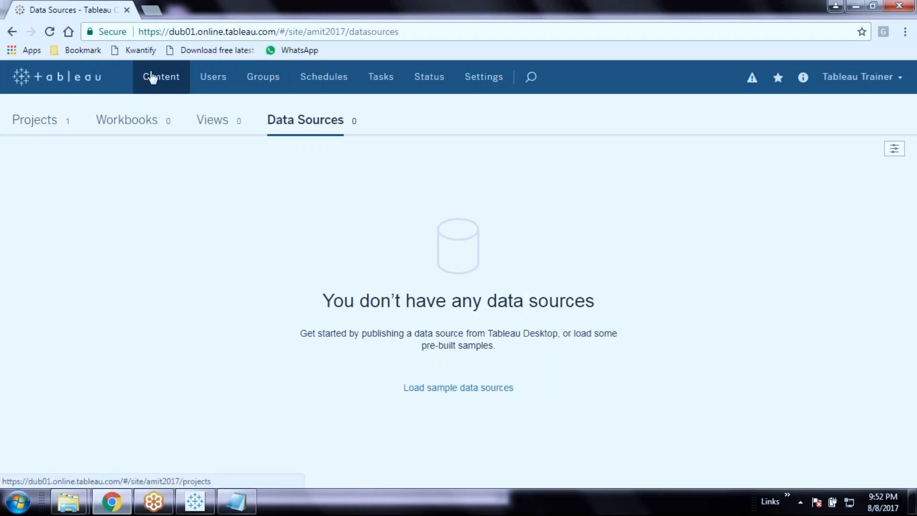
pyautogui.click(27, 119)
pyautogui.click(129, 119)
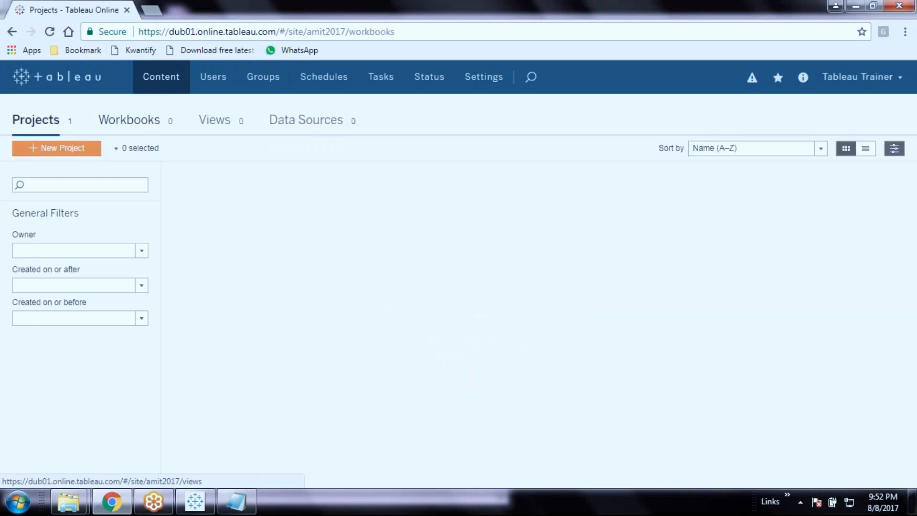
pyautogui.click(214, 119)
pyautogui.click(310, 121)
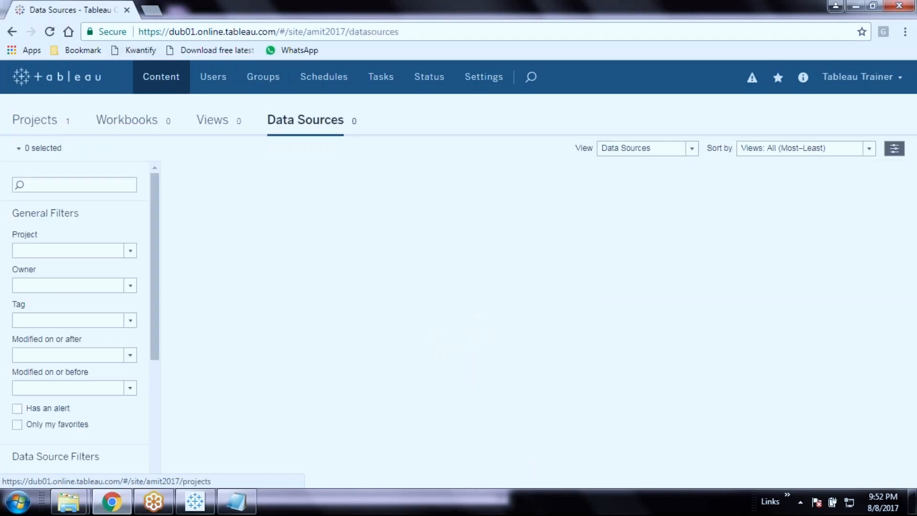
pyautogui.click(160, 75)
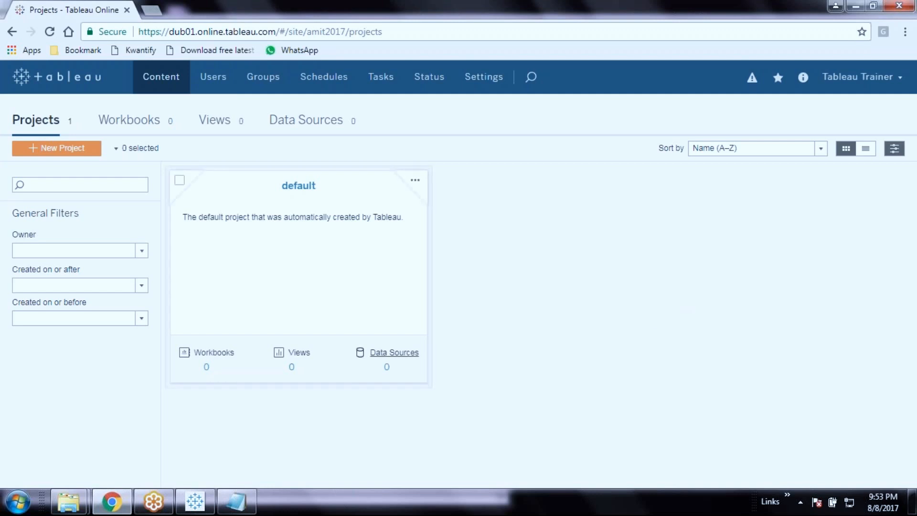
pyautogui.click(217, 84)
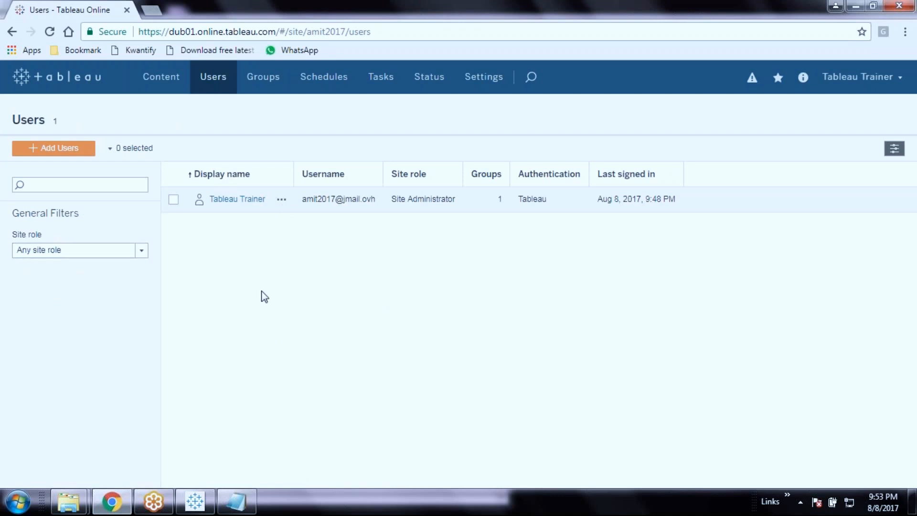
# Bring up the Add Users to this Site options from the Users page
pyautogui.click(82, 152)
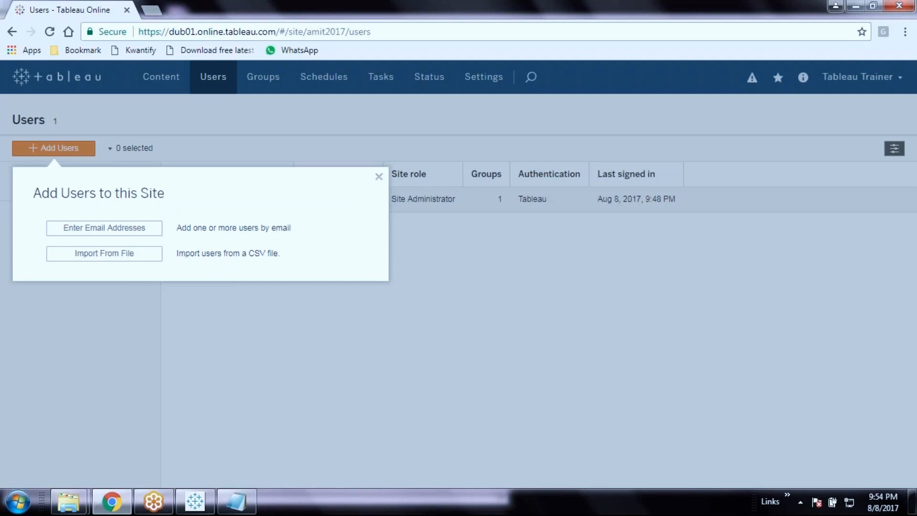
# Close the Add Users to this Site popup to see the Users list again
pyautogui.click(380, 177)
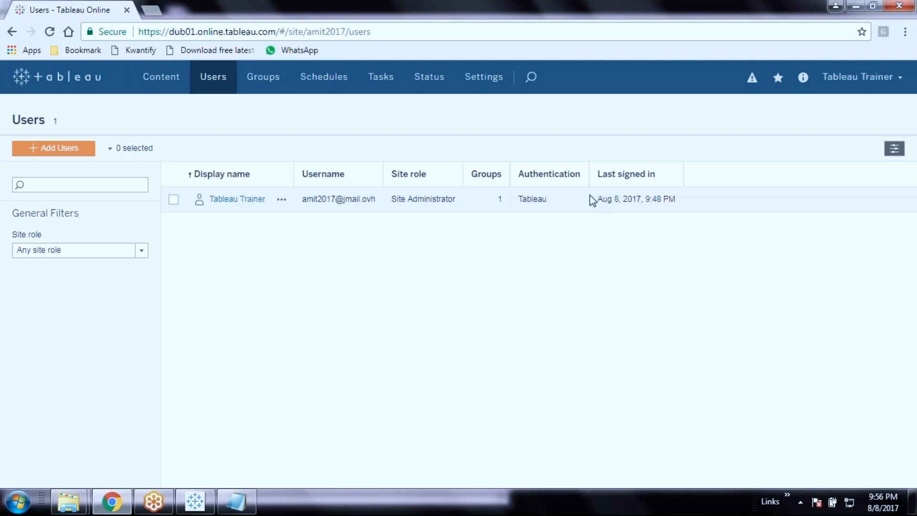
# Choose to add users by e-mail address and paste the new user's e-mail into the form
pyautogui.click(395, 199)
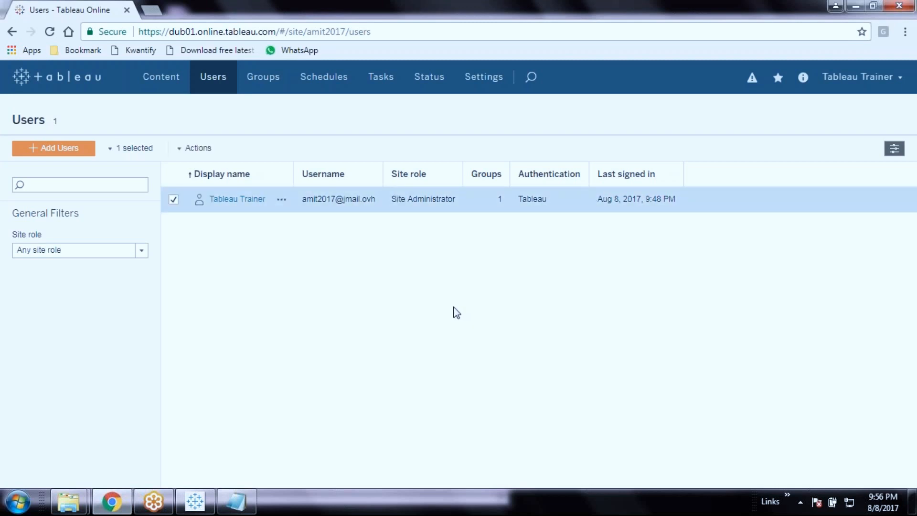
pyautogui.rightClick(513, 323)
pyautogui.click(458, 327)
pyautogui.click(90, 152)
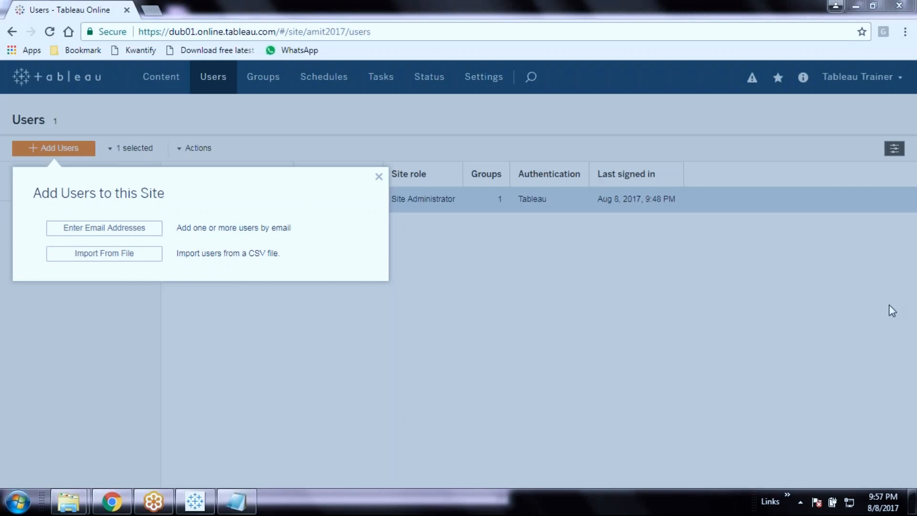
pyautogui.click(102, 229)
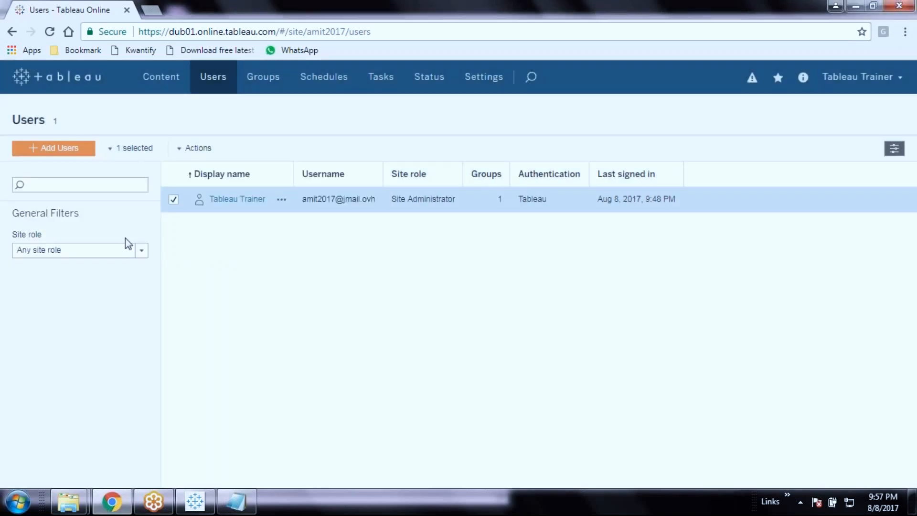
pyautogui.hotkey('ctrl', 'v')
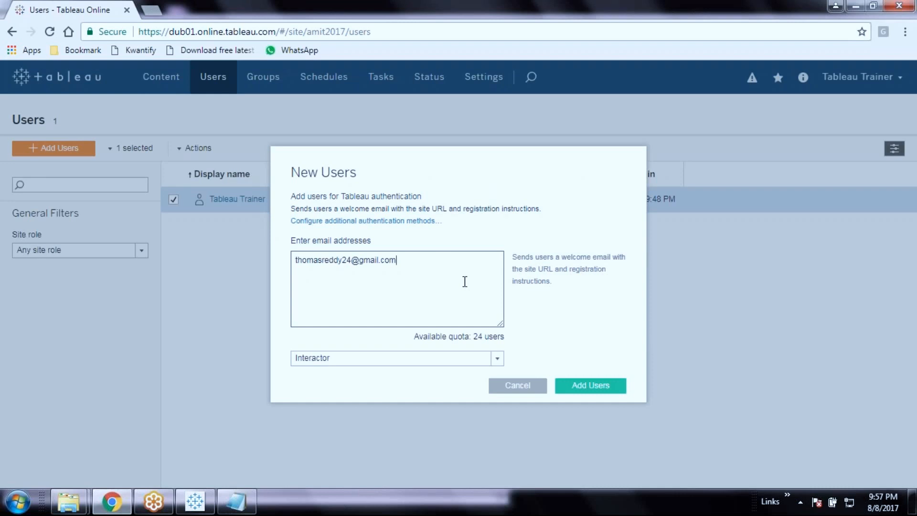
pyautogui.click(498, 359)
# Keep Interactor as the new user's site role in the New Users form
pyautogui.click(497, 364)
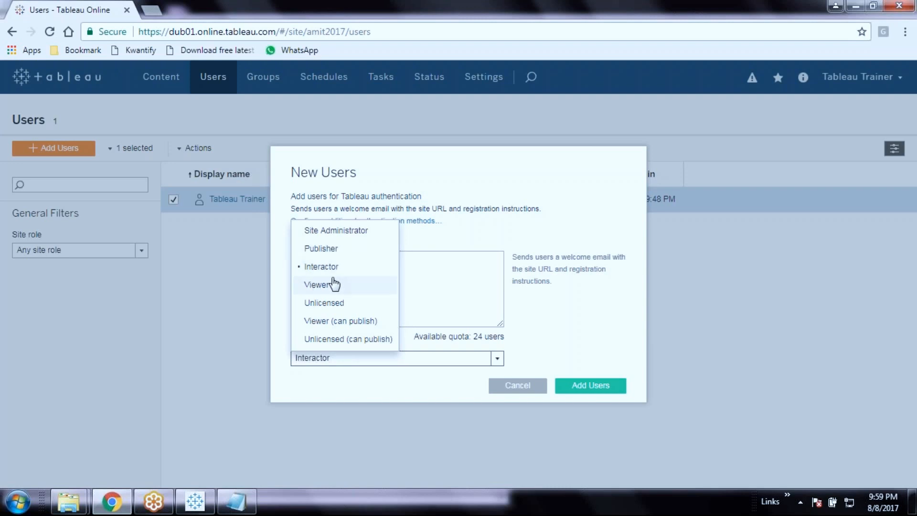
pyautogui.click(430, 282)
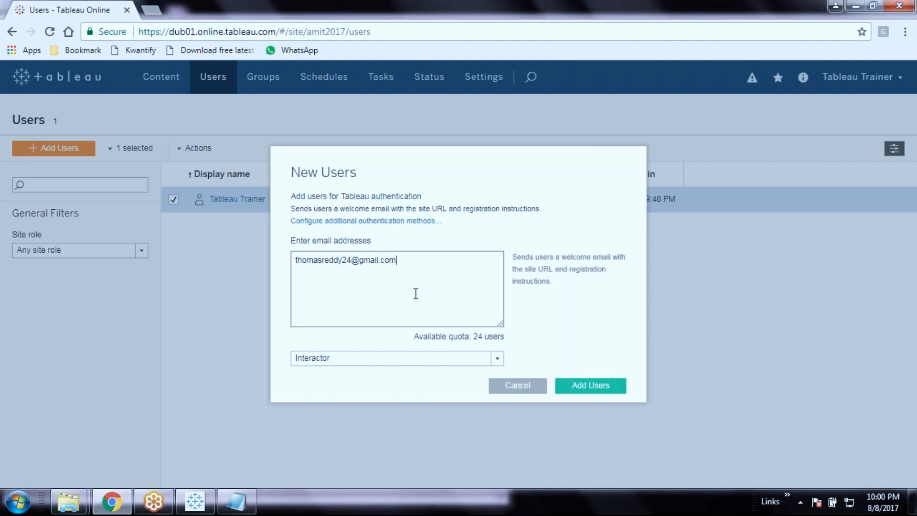
# Add the new Interactor user, bringing the site to 2 users
pyautogui.click(589, 387)
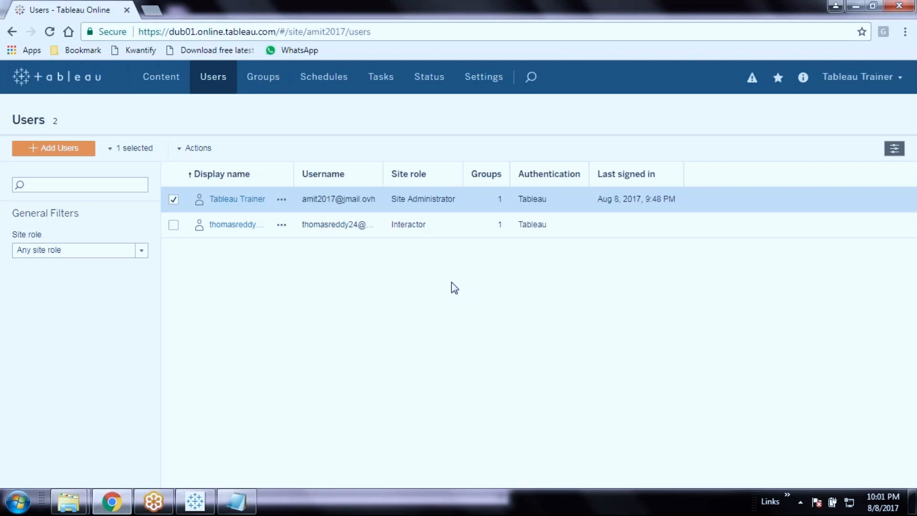
# Reload the Users page so both users' full display names and usernames appear
pyautogui.click(50, 32)
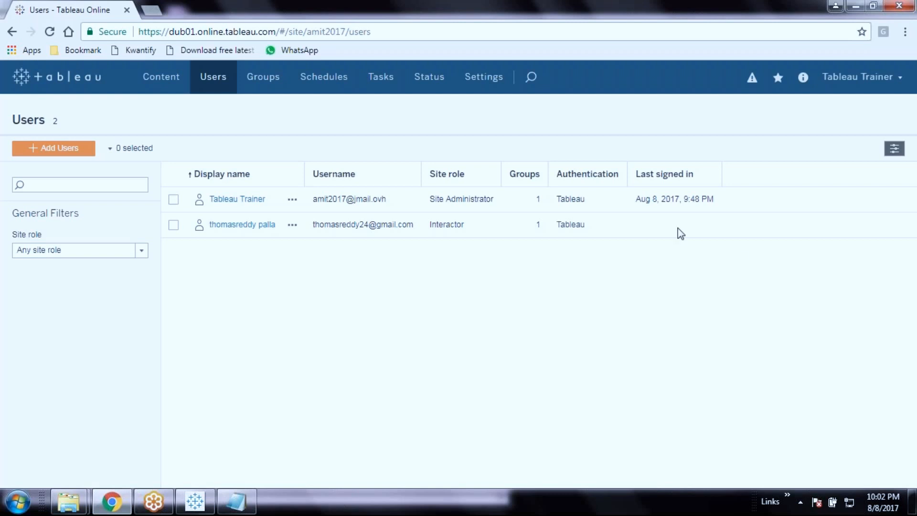
pyautogui.rightClick(471, 336)
pyautogui.click(377, 330)
# Create a new group named Finance
pyautogui.click(259, 88)
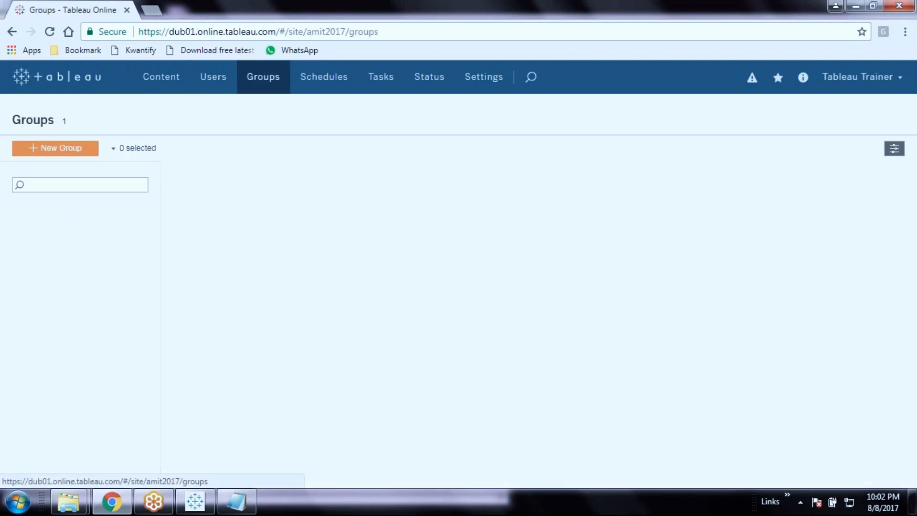
pyautogui.click(84, 151)
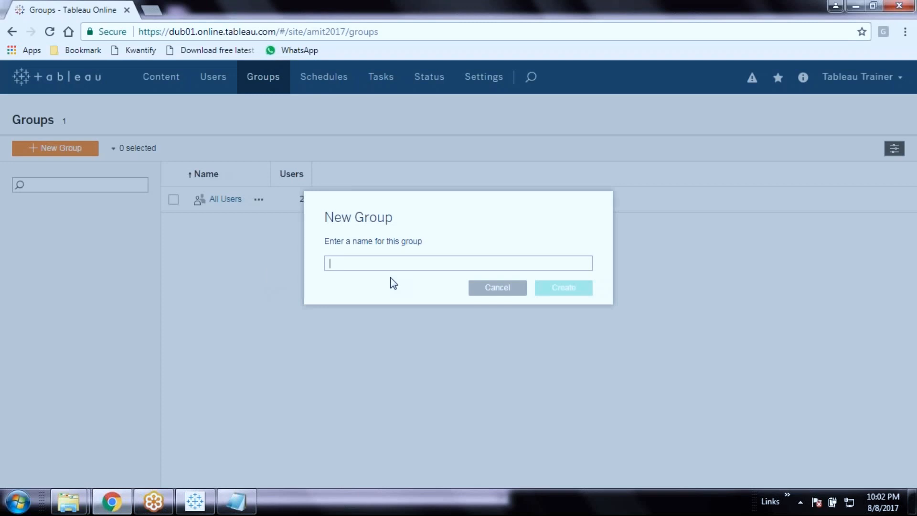
pyautogui.write('Finance')
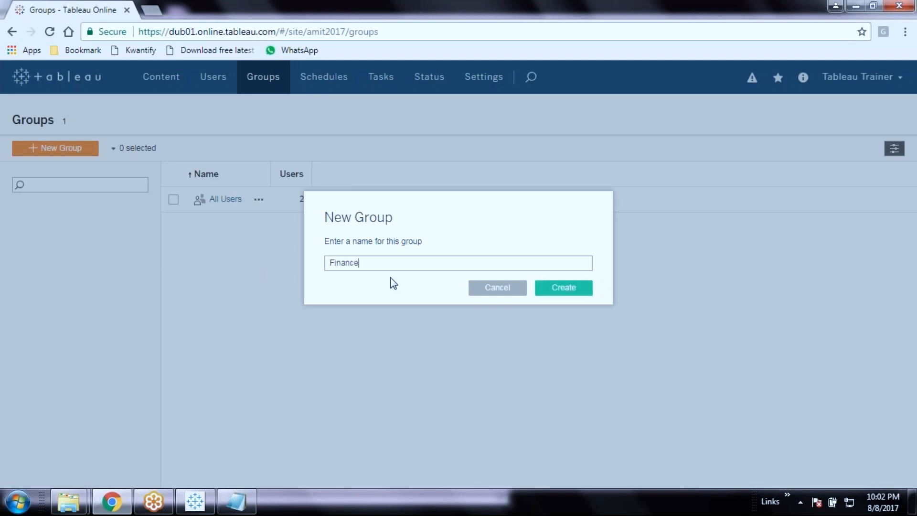
pyautogui.click(549, 287)
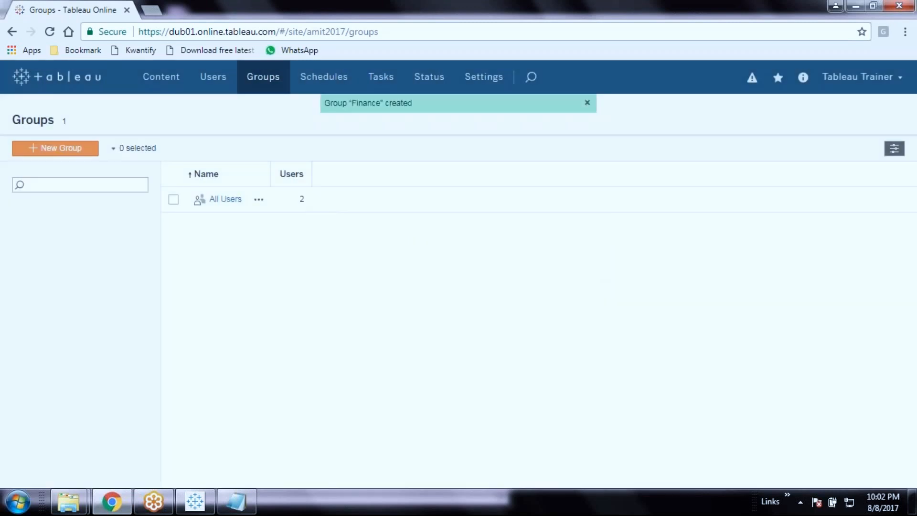
# Create the Borad_of_Directors group and widen the Name column to show full names
pyautogui.click(51, 147)
pyautogui.write('Bo')
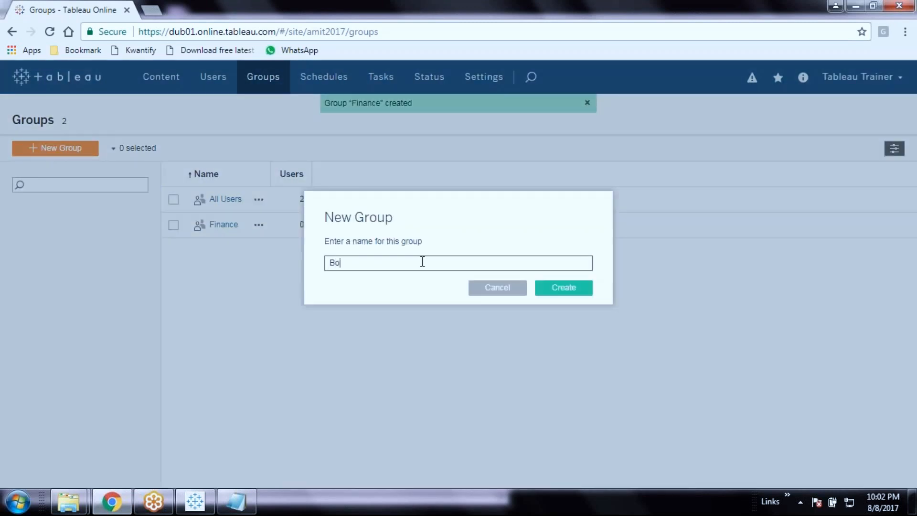
pyautogui.write('radofDirectors')
pyautogui.click(351, 262)
pyautogui.write('_of')
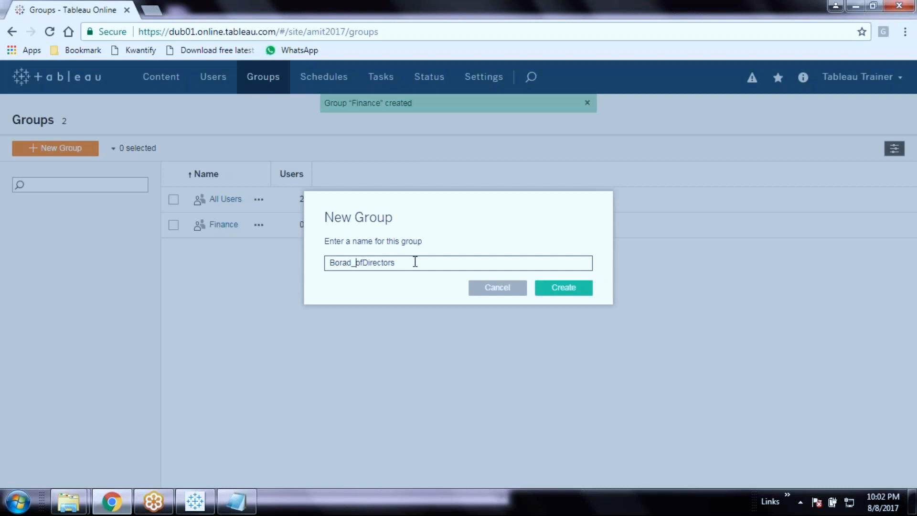
pyautogui.write('_')
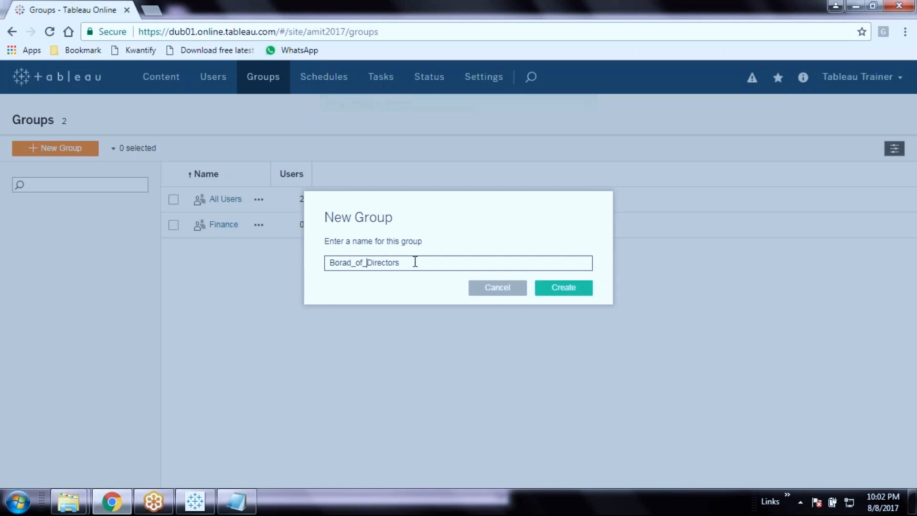
pyautogui.click(549, 289)
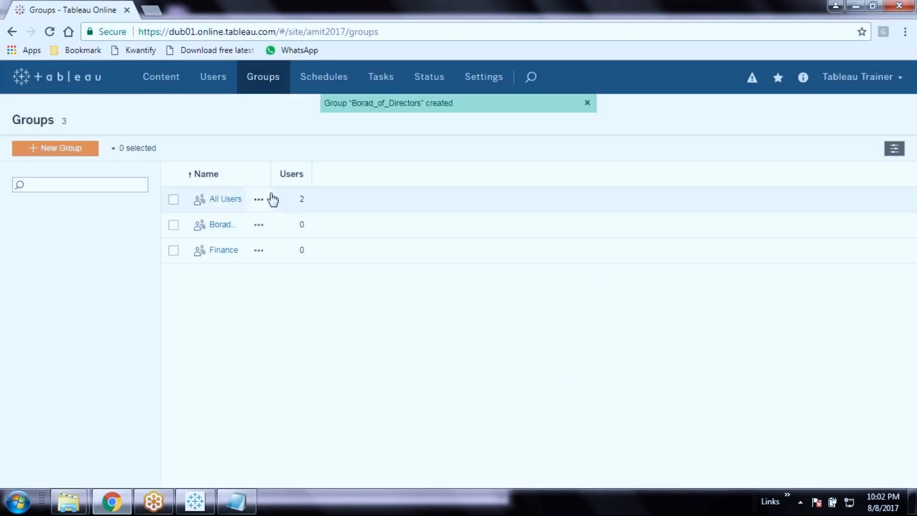
pyautogui.moveTo(271, 174); pyautogui.dragTo(329, 173)
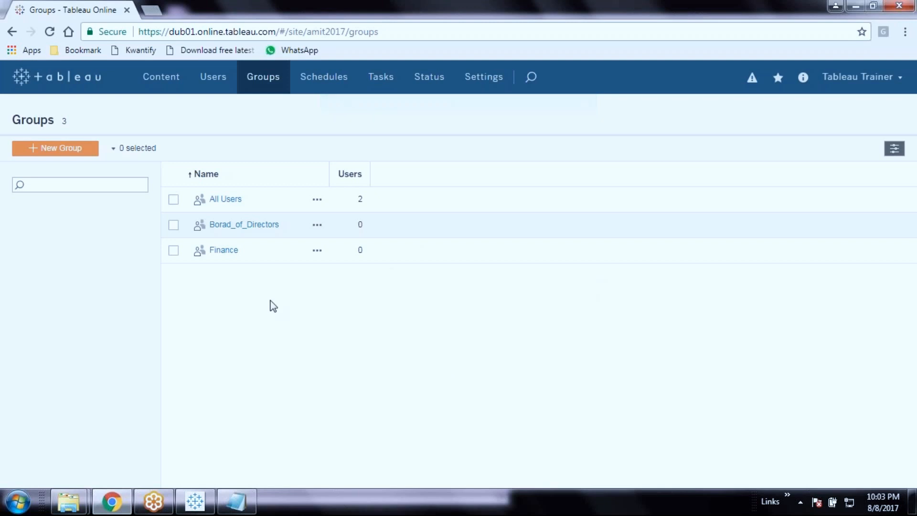
pyautogui.click(173, 228)
# Open the Borad_of_Directors group's Members tab, which shows no users
pyautogui.click(318, 226)
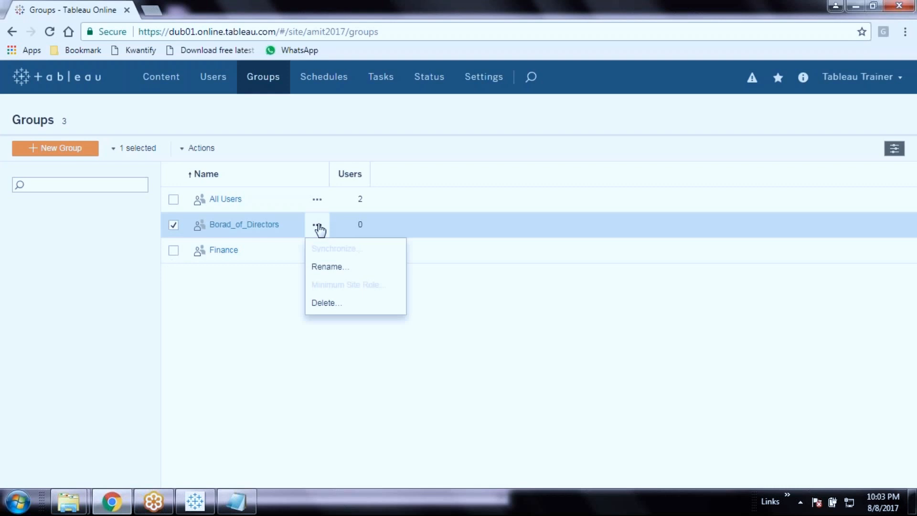
pyautogui.click(237, 349)
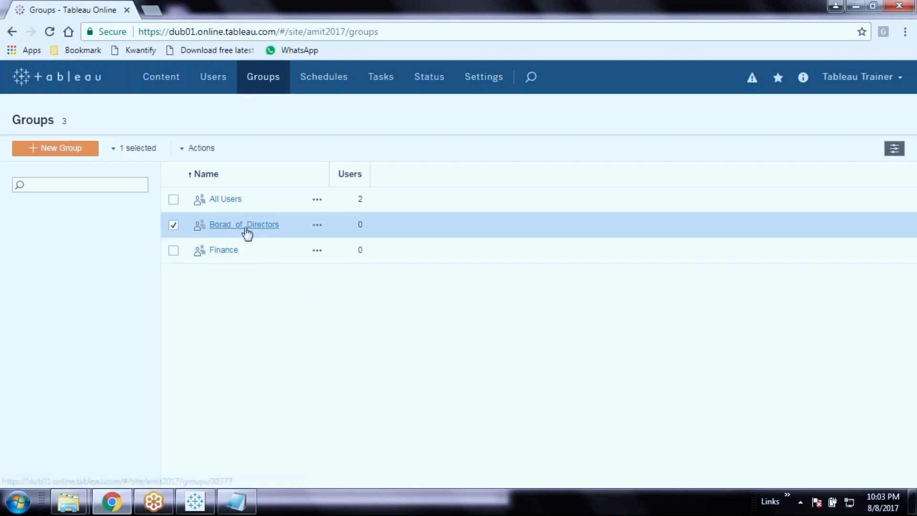
pyautogui.click(246, 228)
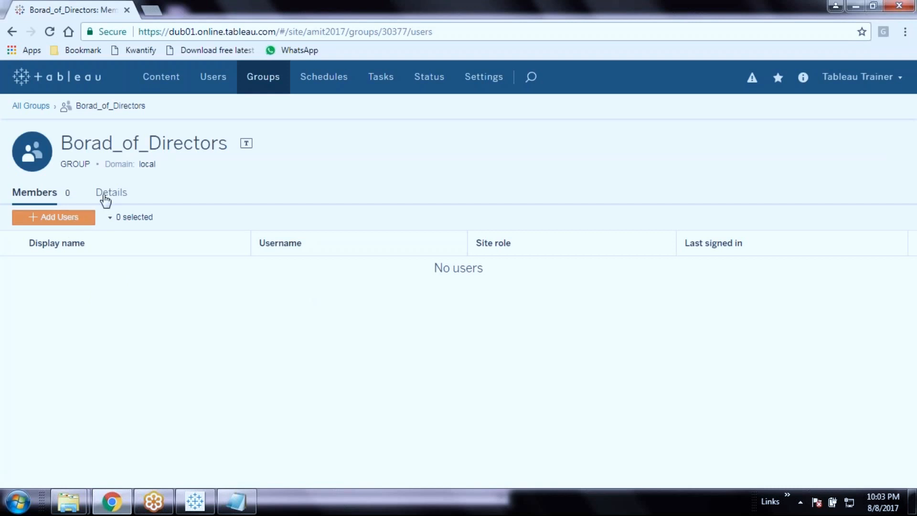
pyautogui.click(120, 195)
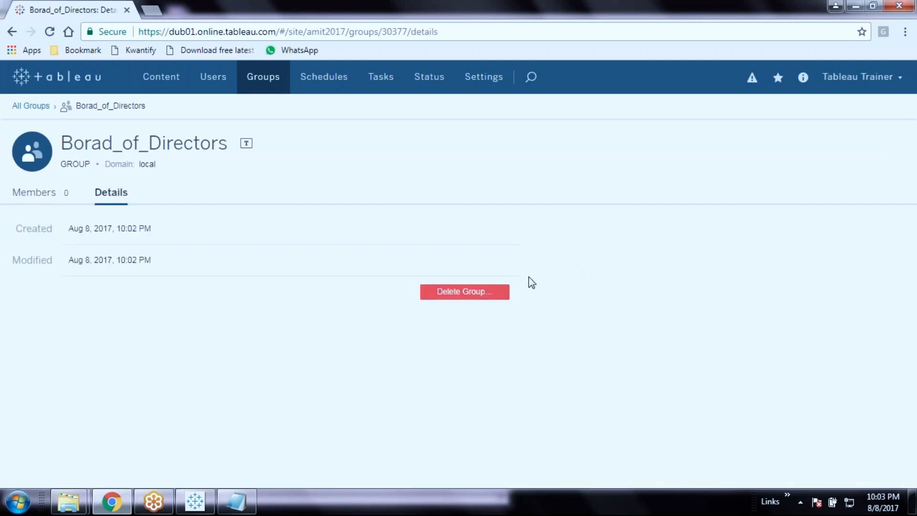
pyautogui.click(30, 194)
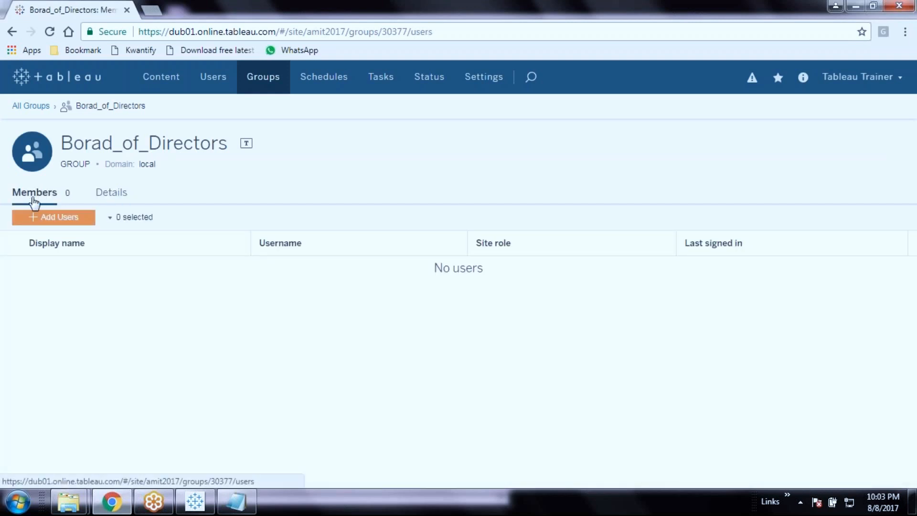
pyautogui.rightClick(404, 378)
pyautogui.click(296, 354)
# Back on the Groups list, check the group's options and actions menus, then deselect Borad_of_Directors
pyautogui.click(256, 82)
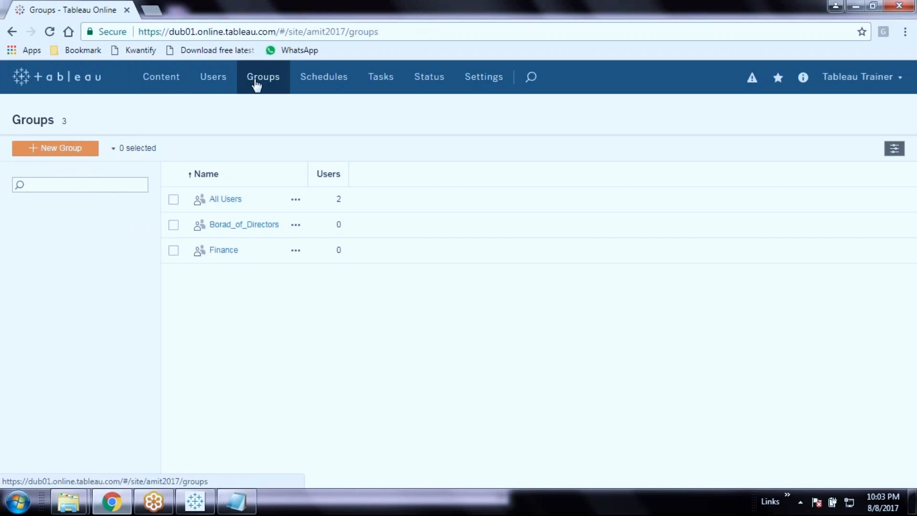
pyautogui.click(297, 228)
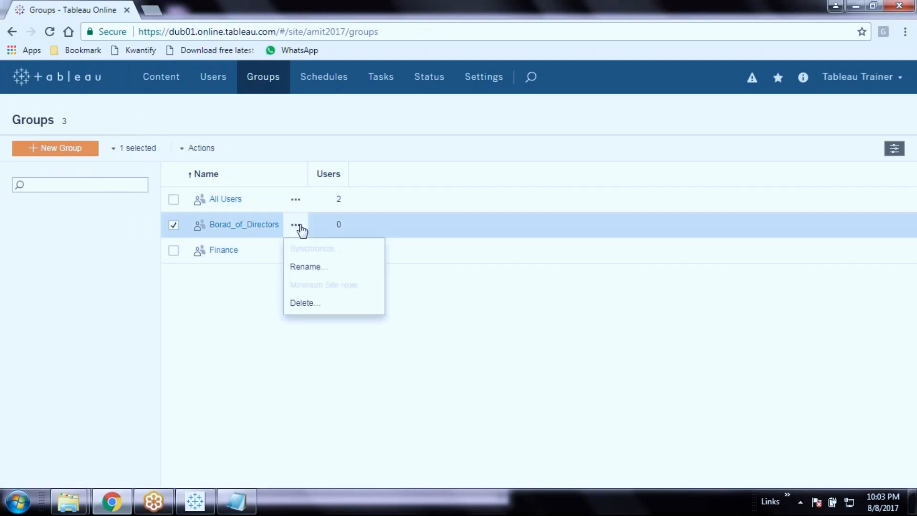
pyautogui.click(346, 199)
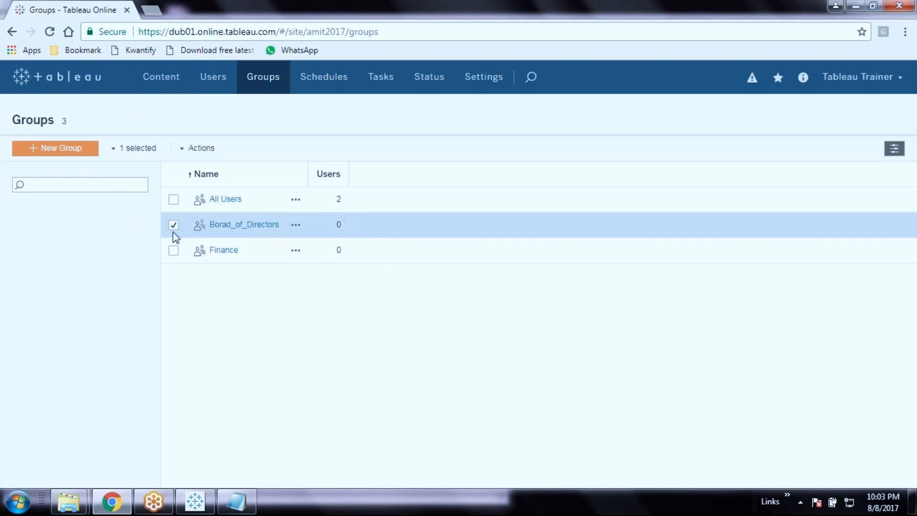
pyautogui.click(182, 149)
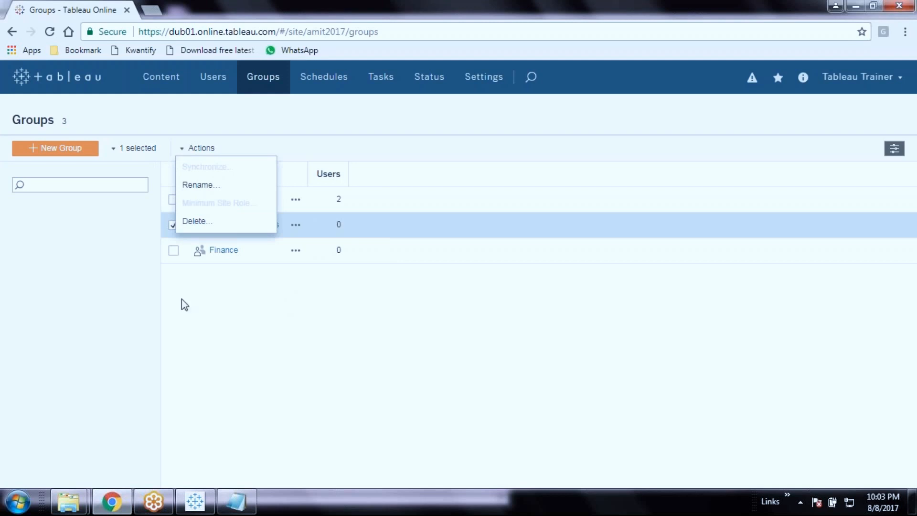
pyautogui.click(249, 320)
pyautogui.click(114, 148)
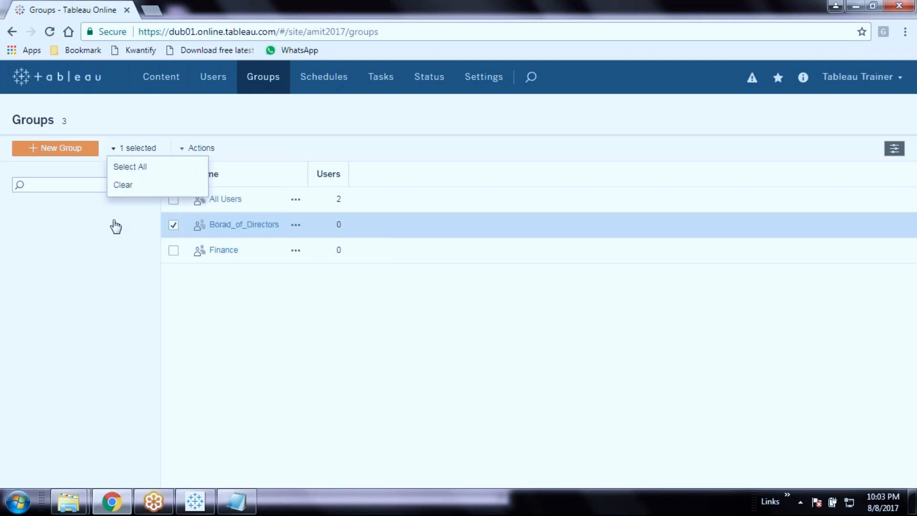
pyautogui.click(84, 197)
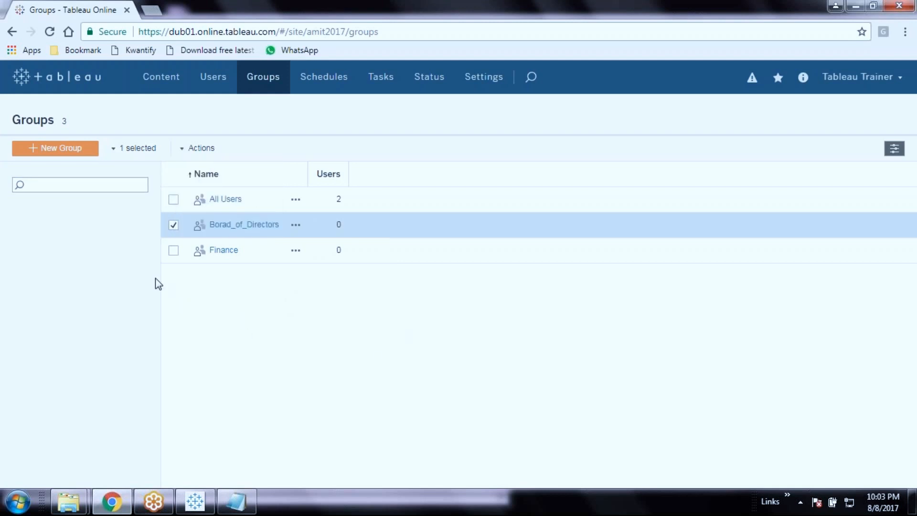
pyautogui.click(172, 225)
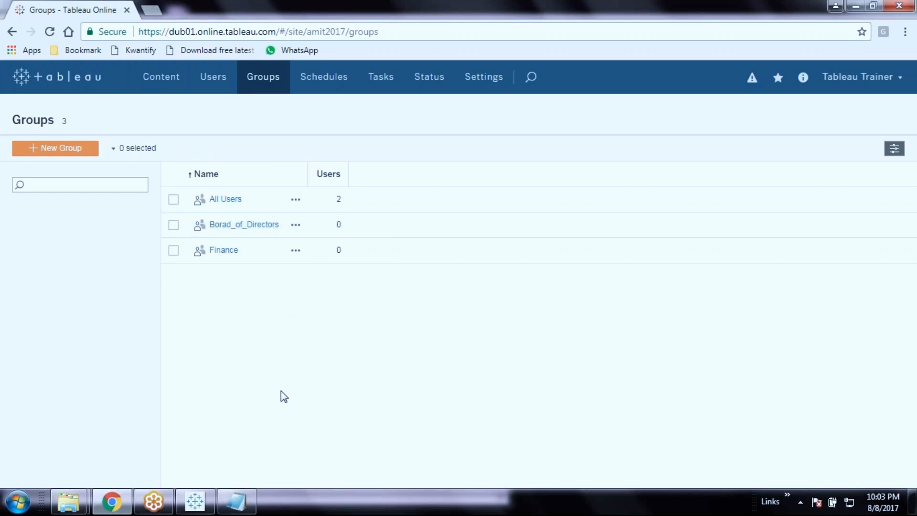
pyautogui.click(95, 186)
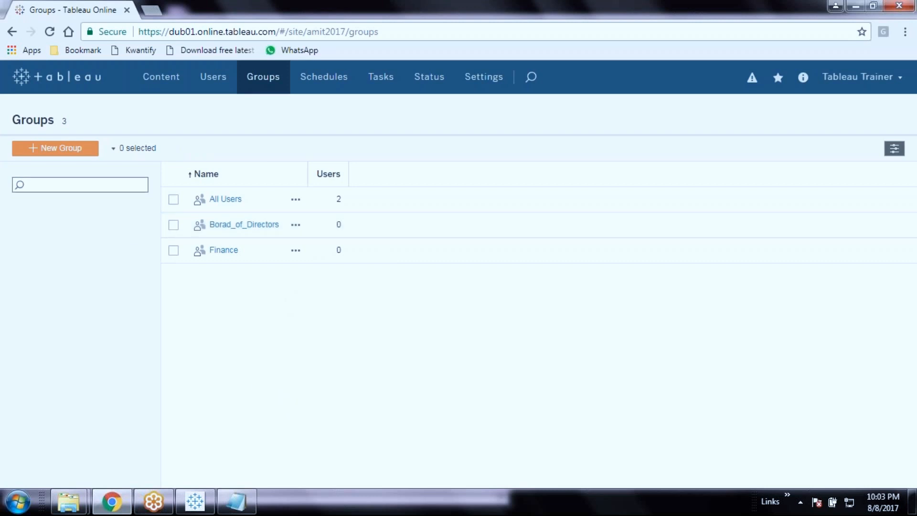
# Visit the Users and Content pages, then return to the Groups list
pyautogui.click(226, 91)
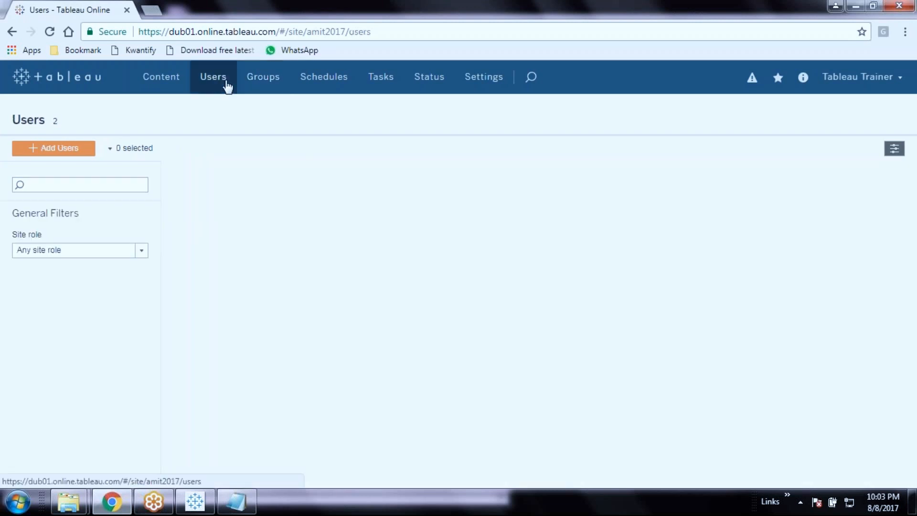
pyautogui.click(161, 78)
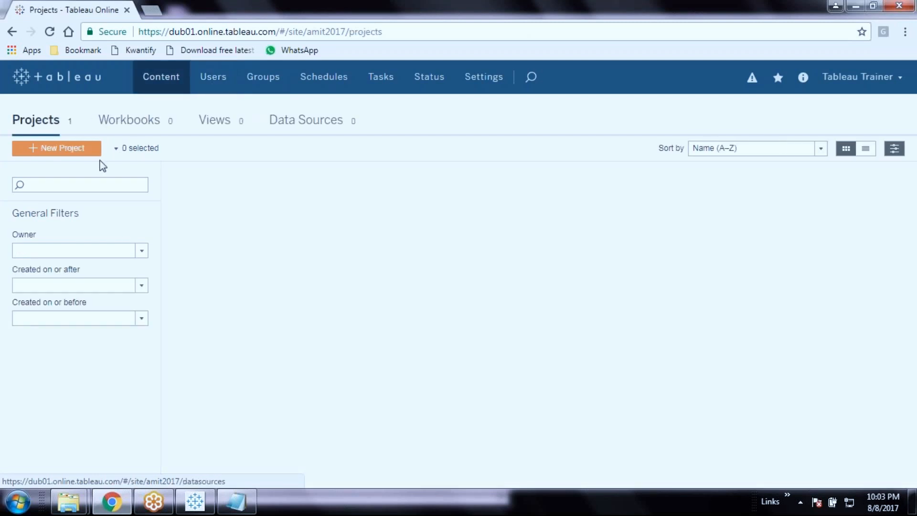
pyautogui.click(270, 83)
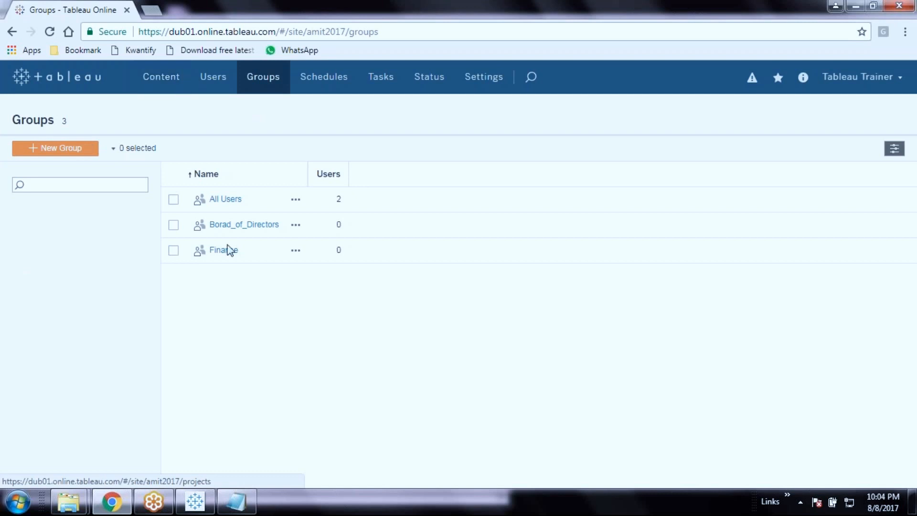
pyautogui.rightClick(642, 359)
pyautogui.click(537, 349)
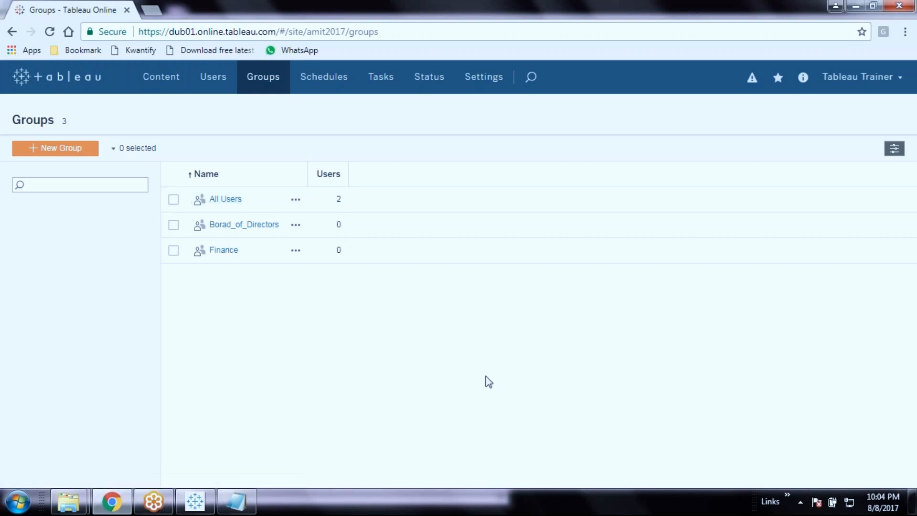
# Open the Schedules page and scroll through its 97 refresh and subscription schedules
pyautogui.click(327, 91)
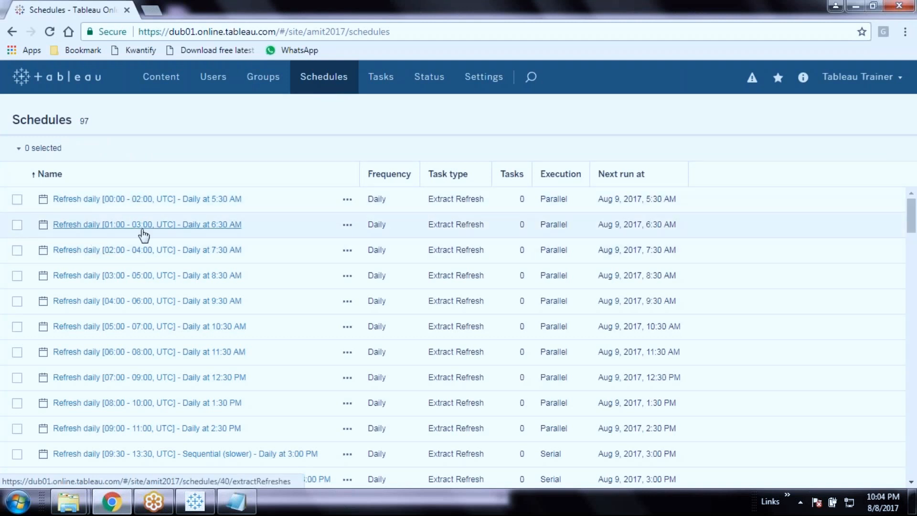
pyautogui.scroll(-15, 146, 239)
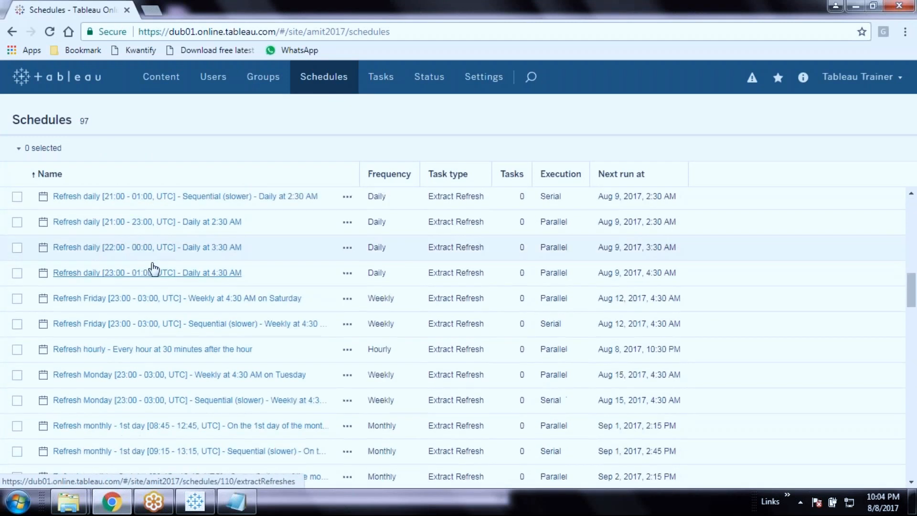
pyautogui.scroll(15, 153, 269)
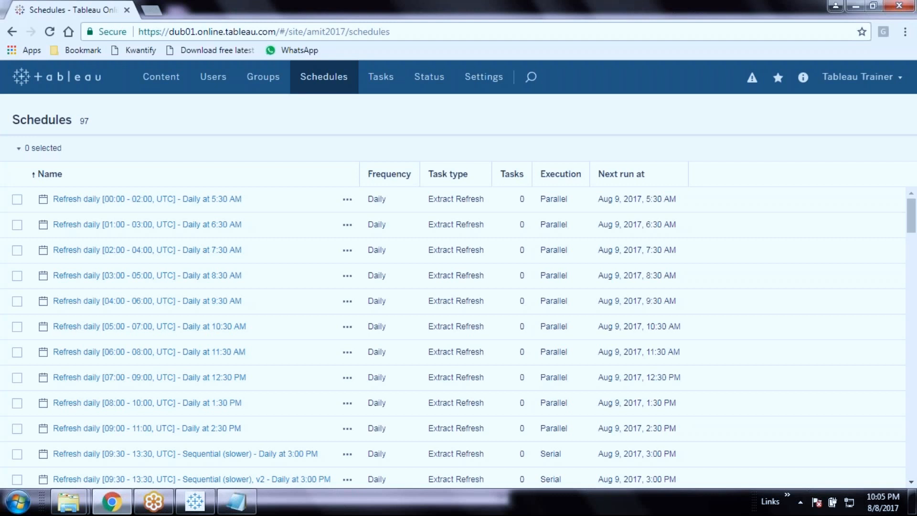
pyautogui.scroll(-3, 397, 304)
pyautogui.scroll(-10, 412, 302)
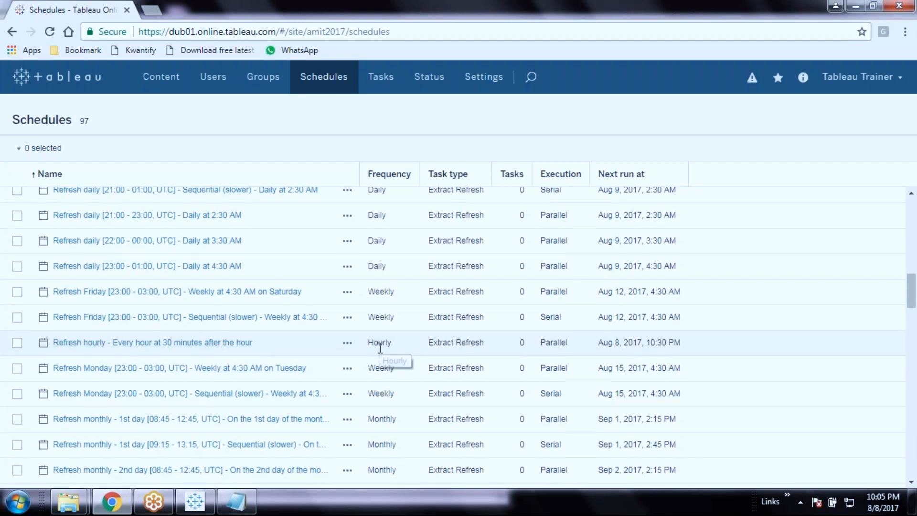
pyautogui.scroll(-3, 380, 348)
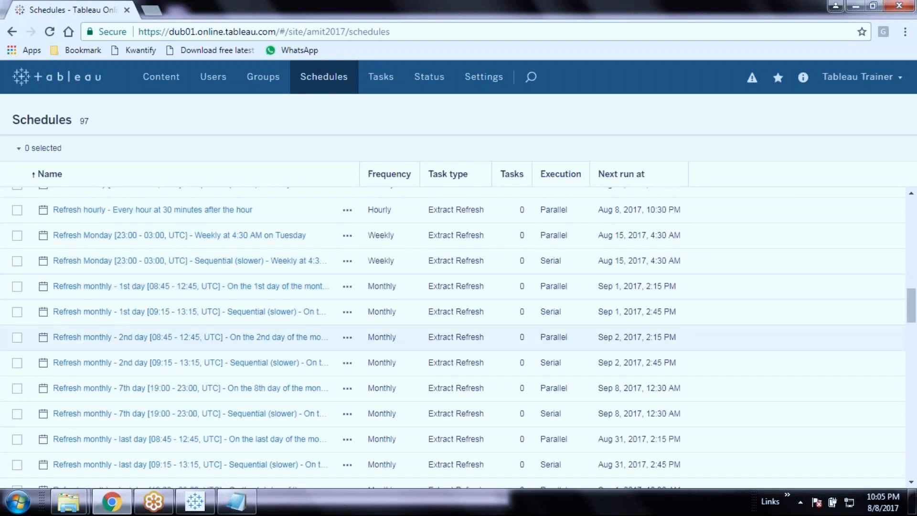
pyautogui.scroll(-6, 390, 386)
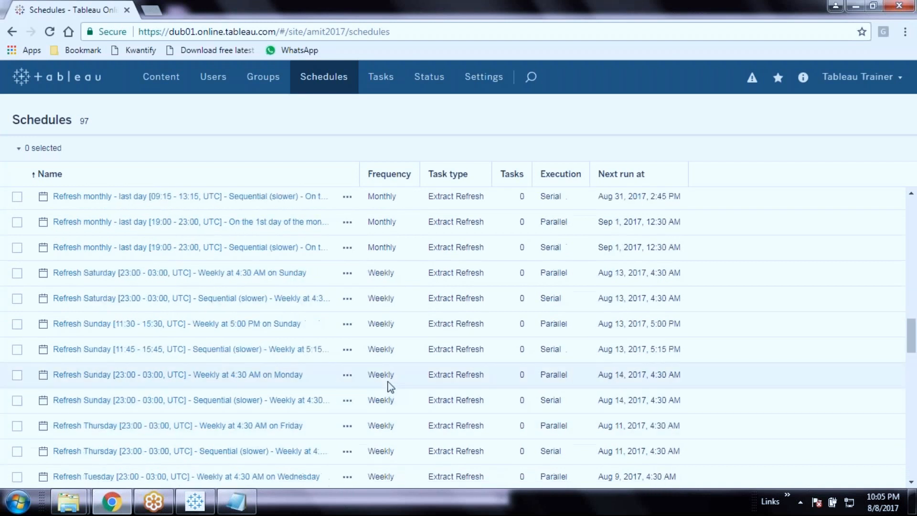
pyautogui.scroll(2, 390, 386)
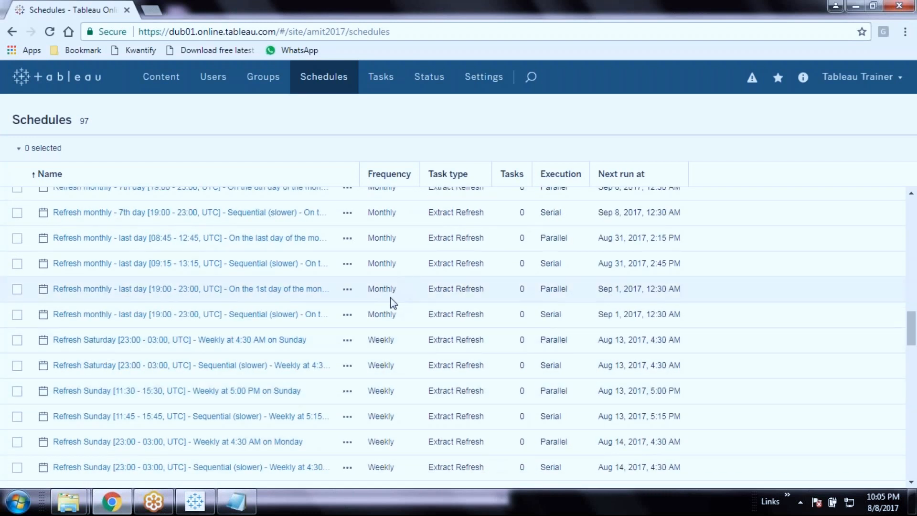
pyautogui.scroll(3, 377, 270)
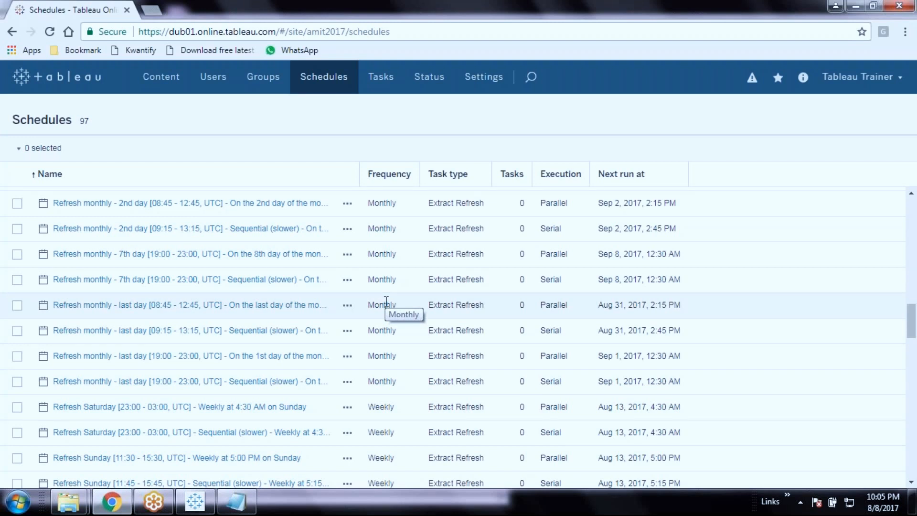
pyautogui.scroll(-1, 377, 421)
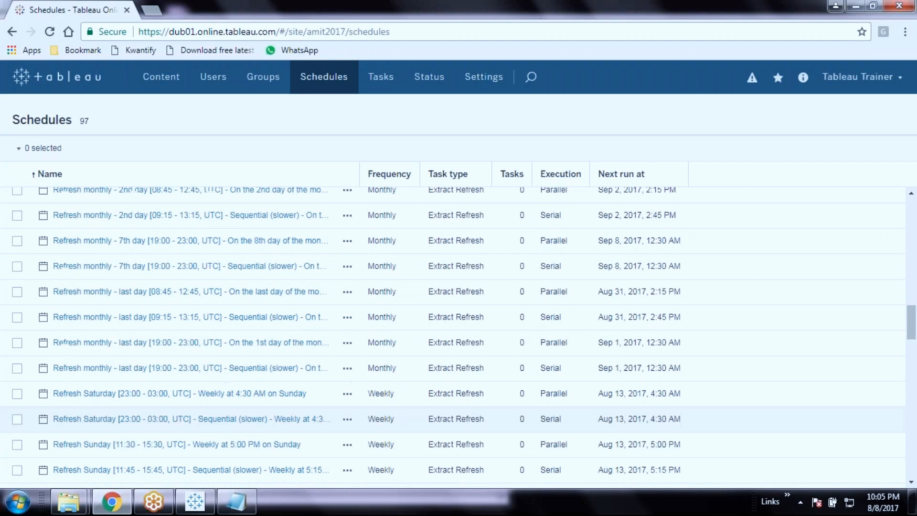
pyautogui.scroll(-7, 382, 421)
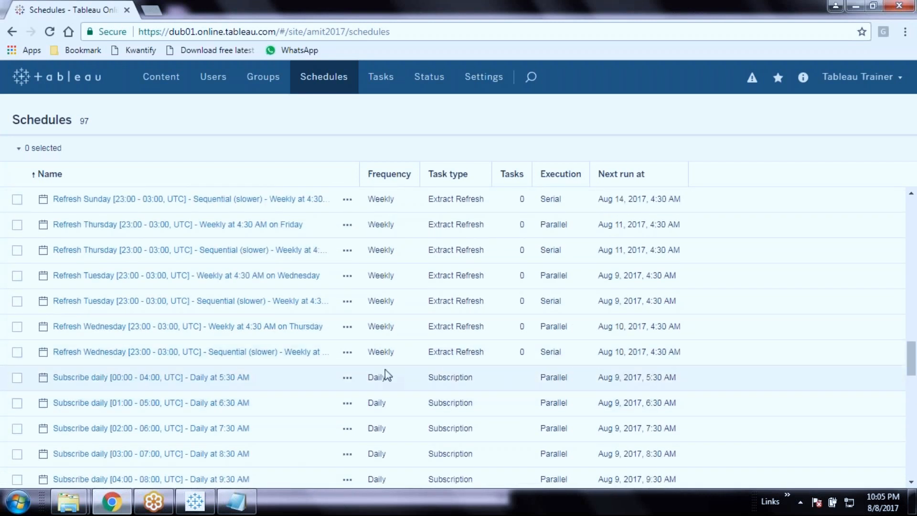
pyautogui.scroll(20, 385, 368)
pyautogui.scroll(3, 385, 377)
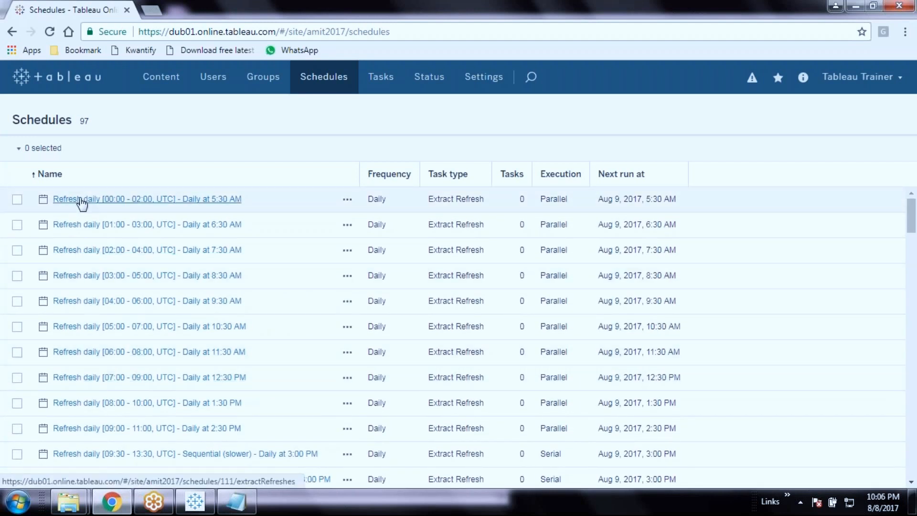
# Select the Refresh daily [00:00 - 02:00, UTC] schedule and show its Run Now action
pyautogui.click(17, 199)
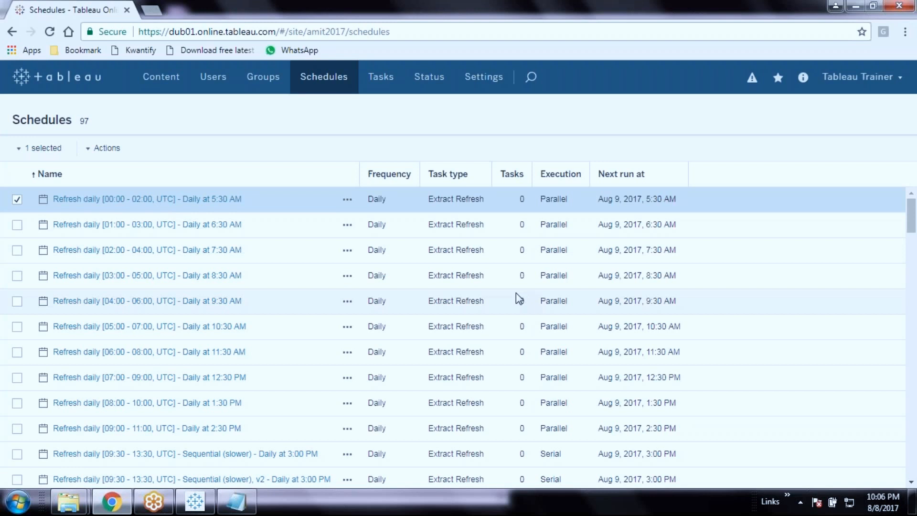
pyautogui.click(110, 148)
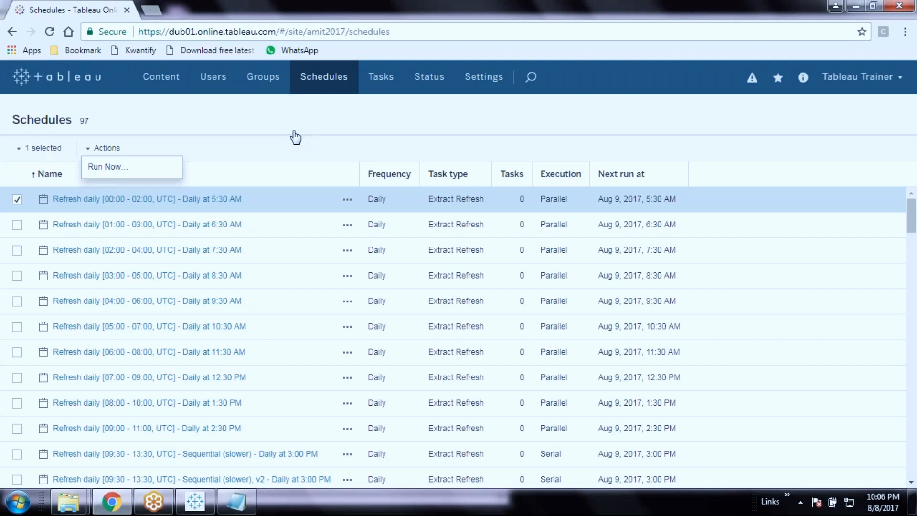
pyautogui.click(321, 126)
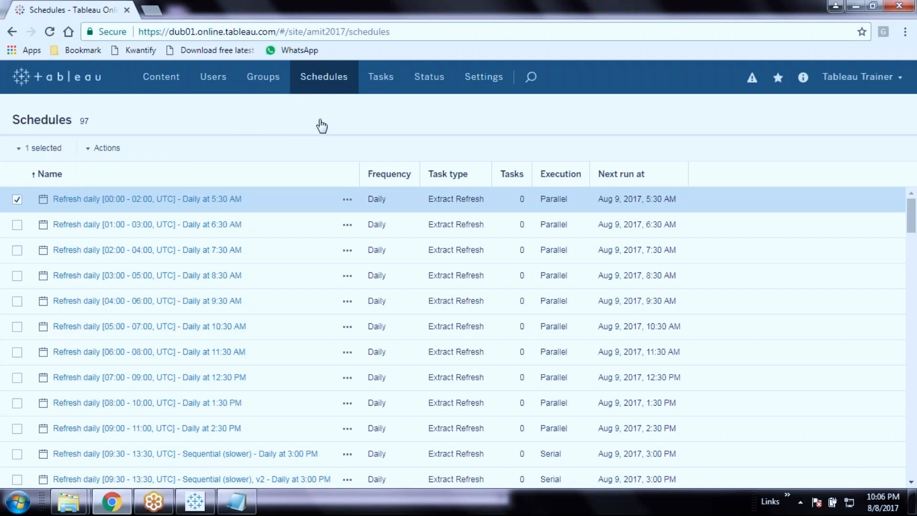
pyautogui.rightClick(321, 120)
pyautogui.click(101, 151)
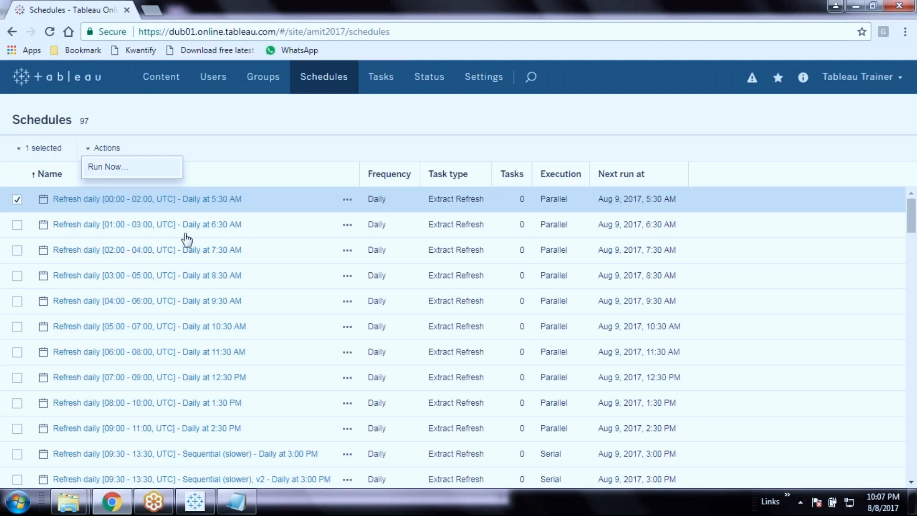
# Open the Extract Refreshes tasks list, showing none, and begin sketching a data source cylinder
pyautogui.click(375, 78)
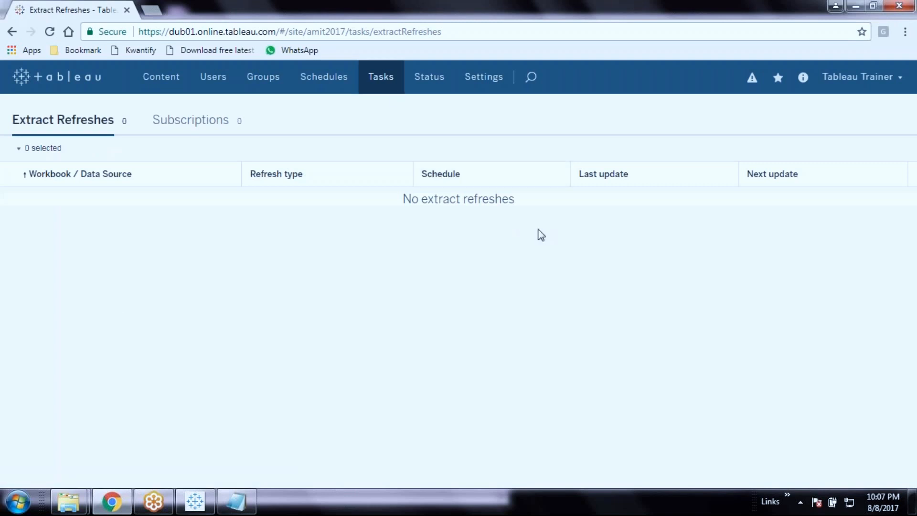
pyautogui.rightClick(564, 245)
pyautogui.click(307, 283)
pyautogui.rightClick(331, 361)
pyautogui.click(256, 330)
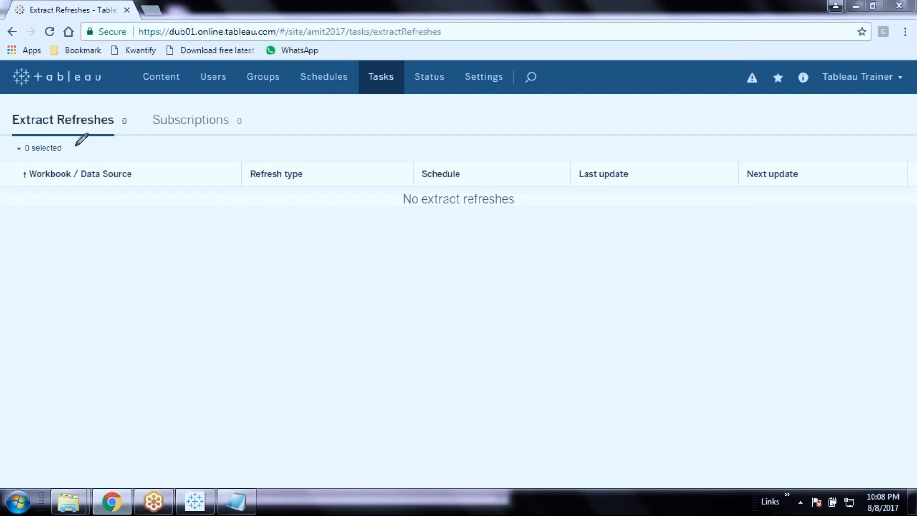
pyautogui.moveTo(74, 163); pyautogui.dragTo(74, 323)
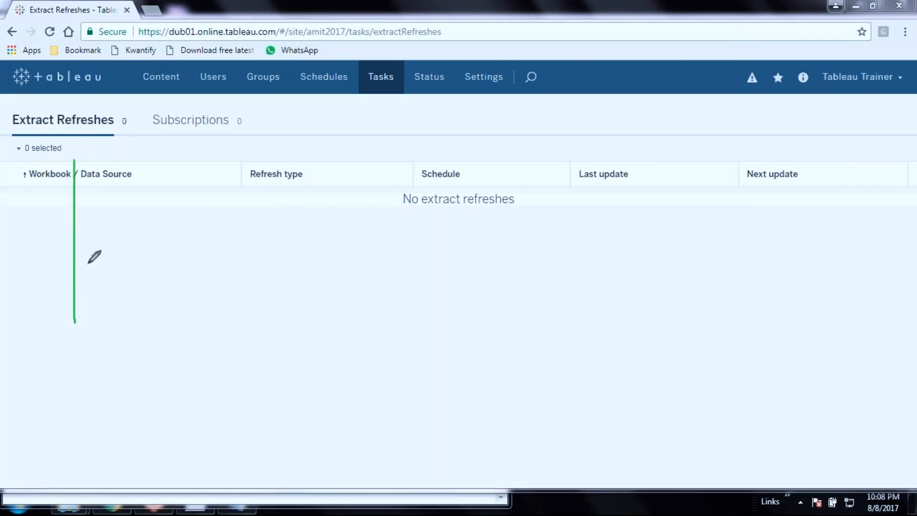
# Sketch a Data Source cylinder and a second cylinder under 'No extract refreshes'
pyautogui.moveTo(75, 163)
pyautogui.mouseDown()
pyautogui.moveTo(195, 163)
pyautogui.moveTo(195, 289)
pyautogui.moveTo(192, 313)
pyautogui.moveTo(74, 319)
pyautogui.mouseUp()
pyautogui.moveTo(73, 165)
pyautogui.mouseDown()
pyautogui.moveTo(160, 182)
pyautogui.moveTo(139, 142)
pyautogui.moveTo(107, 195)
pyautogui.mouseUp()
pyautogui.moveTo(69, 314)
pyautogui.mouseDown()
pyautogui.moveTo(196, 308)
pyautogui.moveTo(67, 316)
pyautogui.mouseUp()
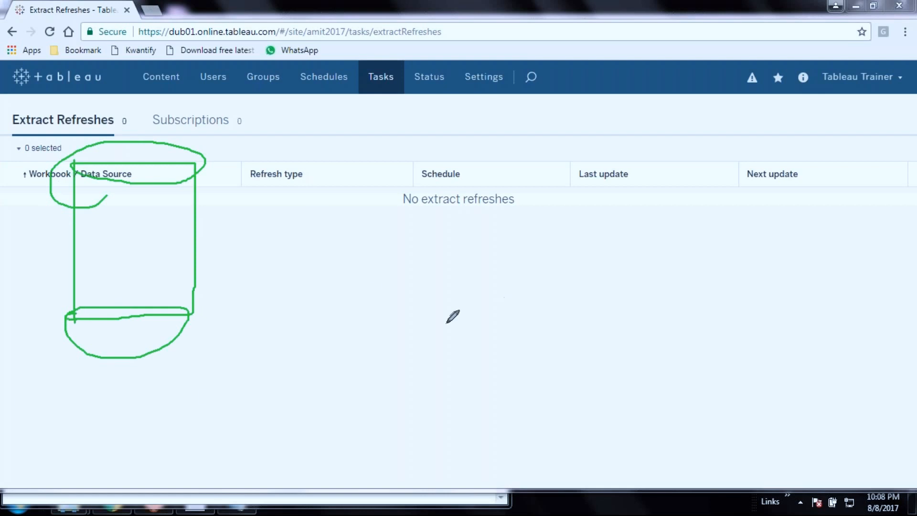
pyautogui.moveTo(402, 214); pyautogui.dragTo(402, 275)
pyautogui.moveTo(402, 216)
pyautogui.mouseDown()
pyautogui.moveTo(532, 213)
pyautogui.moveTo(519, 277)
pyautogui.mouseUp()
pyautogui.moveTo(449, 277); pyautogui.dragTo(393, 279)
pyautogui.moveTo(404, 216)
pyautogui.mouseDown()
pyautogui.moveTo(475, 226)
pyautogui.moveTo(524, 208)
pyautogui.moveTo(405, 217)
pyautogui.mouseUp()
pyautogui.moveTo(531, 276)
pyautogui.mouseDown()
pyautogui.moveTo(396, 278)
pyautogui.moveTo(528, 276)
pyautogui.moveTo(510, 285)
pyautogui.mouseUp()
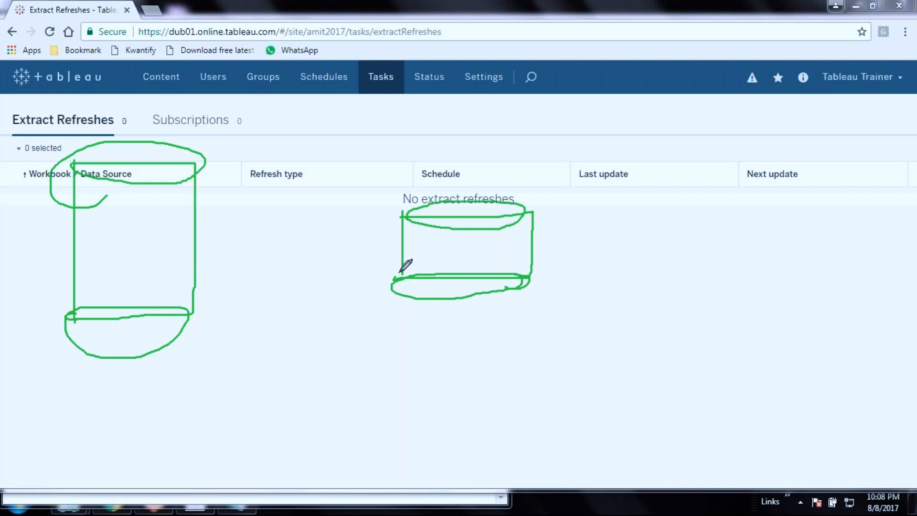
# Box the Last update and Next update columns and draw arrows numbered 1 and 2 toward it
pyautogui.moveTo(655, 151)
pyautogui.mouseDown()
pyautogui.moveTo(655, 317)
pyautogui.moveTo(873, 316)
pyautogui.mouseUp()
pyautogui.moveTo(652, 153)
pyautogui.mouseDown()
pyautogui.moveTo(895, 152)
pyautogui.moveTo(896, 290)
pyautogui.moveTo(790, 318)
pyautogui.mouseUp()
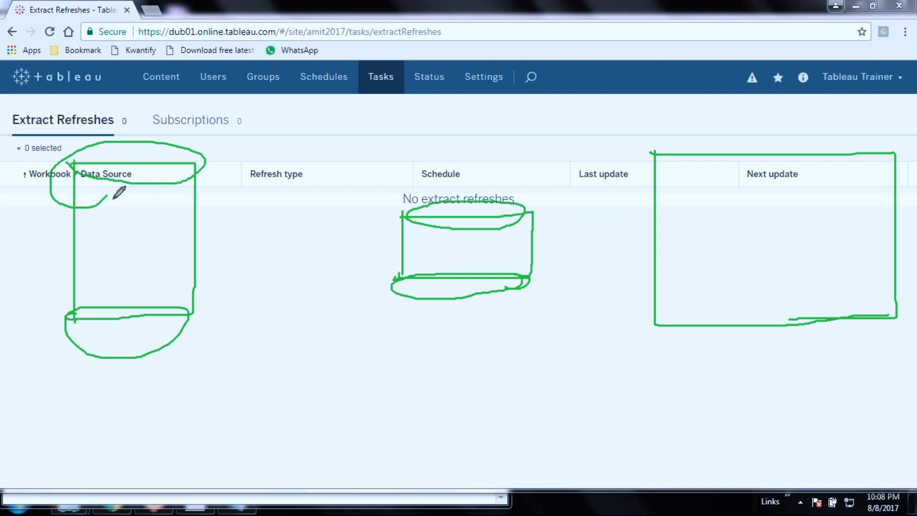
pyautogui.moveTo(113, 218)
pyautogui.mouseDown()
pyautogui.moveTo(359, 205)
pyautogui.moveTo(417, 234)
pyautogui.mouseUp()
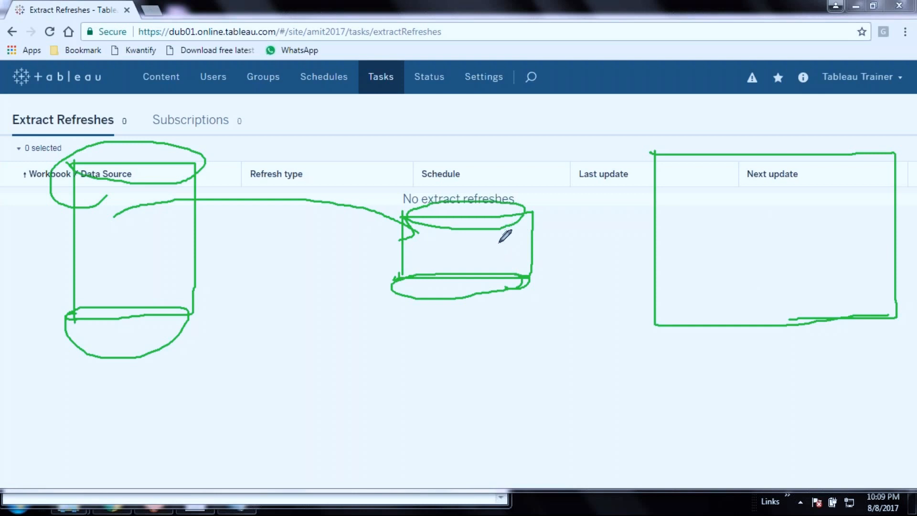
pyautogui.moveTo(499, 242)
pyautogui.mouseDown()
pyautogui.moveTo(523, 214)
pyautogui.moveTo(660, 203)
pyautogui.mouseUp()
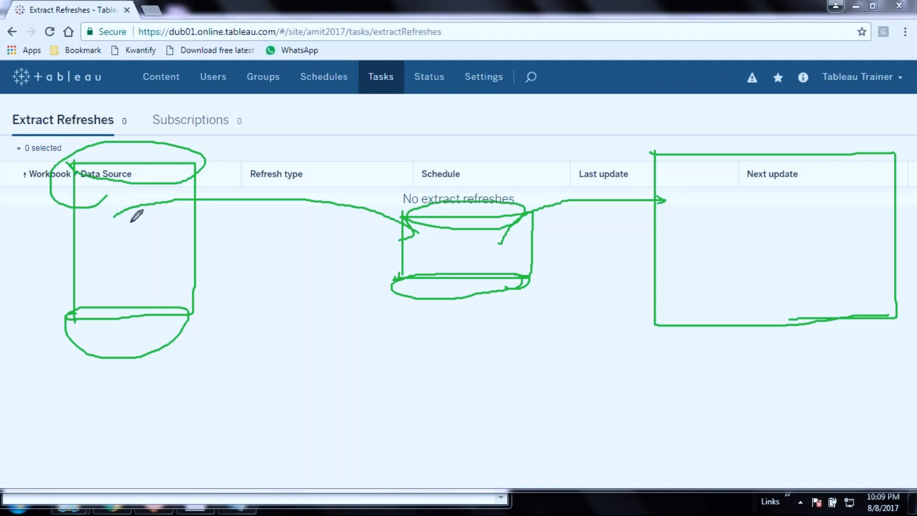
pyautogui.moveTo(276, 207); pyautogui.dragTo(276, 227)
pyautogui.moveTo(573, 214)
pyautogui.mouseDown()
pyautogui.moveTo(572, 234)
pyautogui.moveTo(597, 236)
pyautogui.mouseUp()
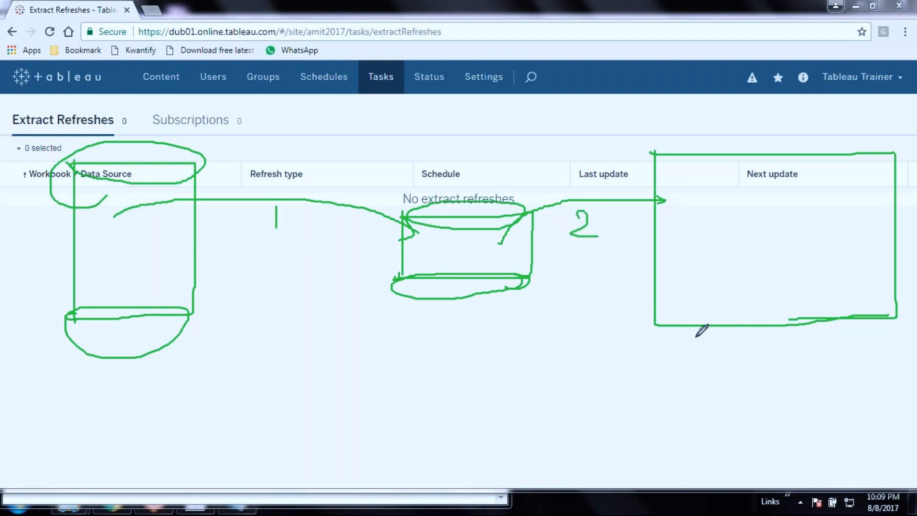
# Draw a box near the page bottom, mark 1 in the update box, and add a connector stroke
pyautogui.moveTo(348, 337)
pyautogui.mouseDown()
pyautogui.moveTo(562, 337)
pyautogui.moveTo(352, 379)
pyautogui.moveTo(429, 457)
pyautogui.mouseUp()
pyautogui.moveTo(496, 457); pyautogui.dragTo(568, 453)
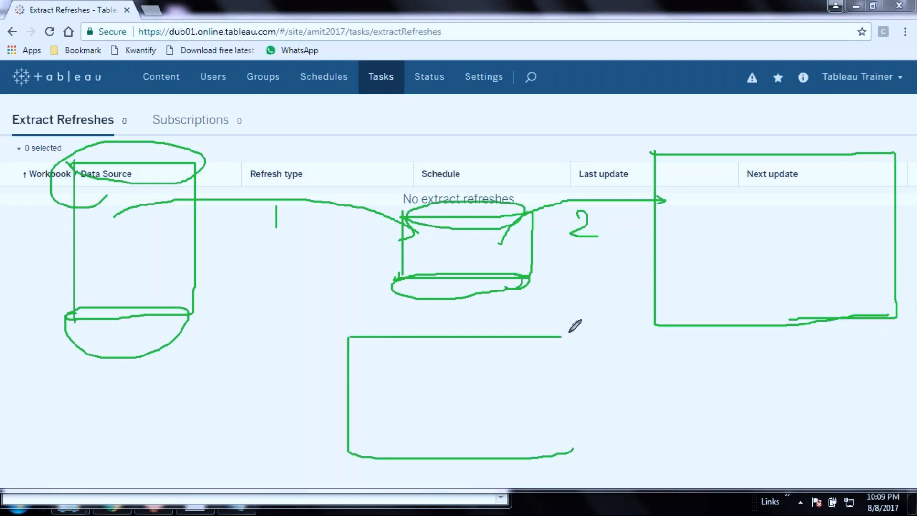
pyautogui.moveTo(568, 333); pyautogui.dragTo(570, 454)
pyautogui.moveTo(561, 336); pyautogui.dragTo(573, 336)
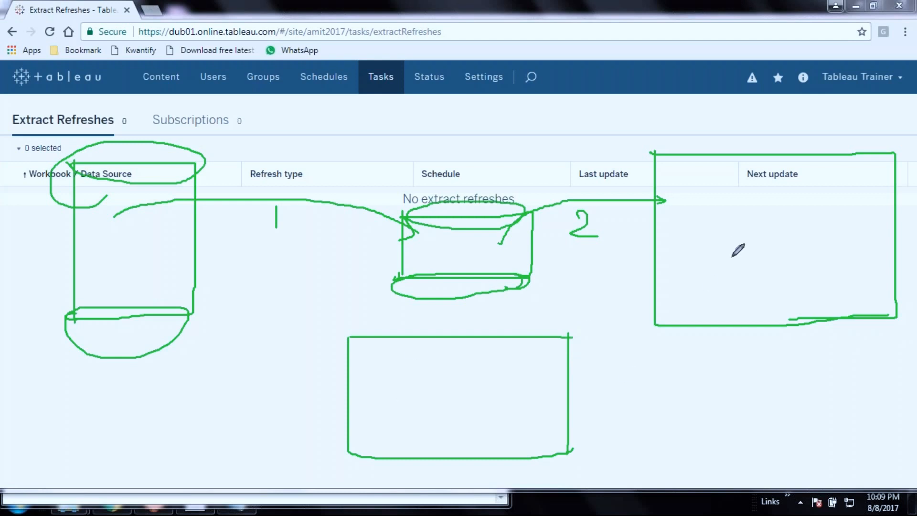
pyautogui.moveTo(783, 252); pyautogui.dragTo(787, 281)
pyautogui.moveTo(524, 214); pyautogui.dragTo(496, 250)
# Clear the sketch, check the Subscriptions list, then bring up the Site Status dashboards
pyautogui.press('Escape')
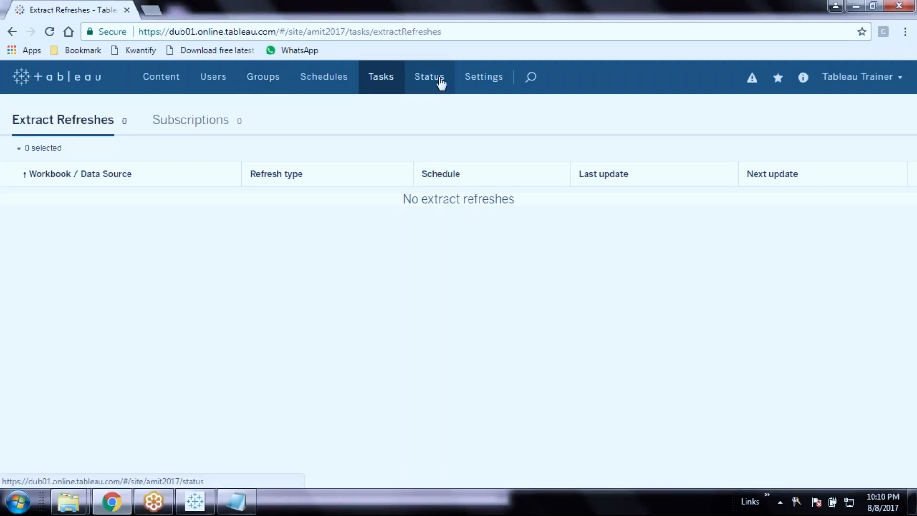
pyautogui.click(182, 125)
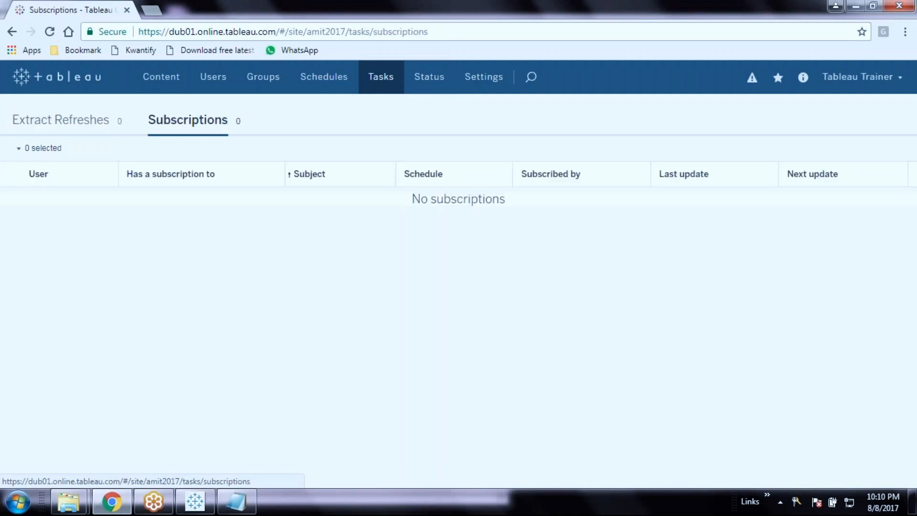
pyautogui.click(430, 85)
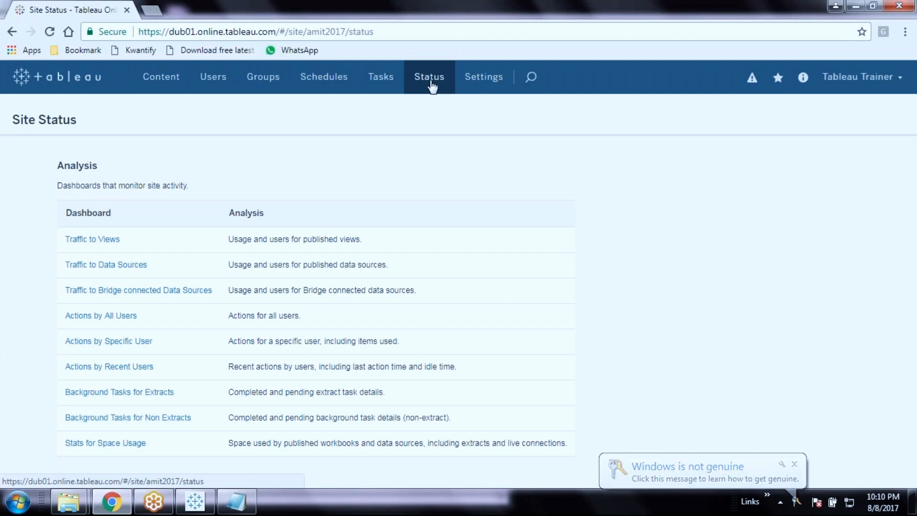
# View the Traffic to Views dashboard, then look over the site's General settings
pyautogui.click(101, 245)
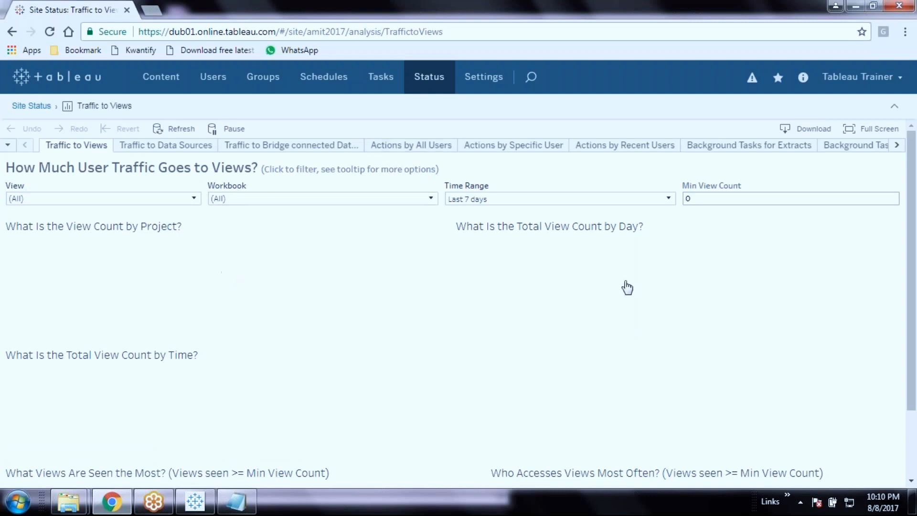
pyautogui.click(487, 77)
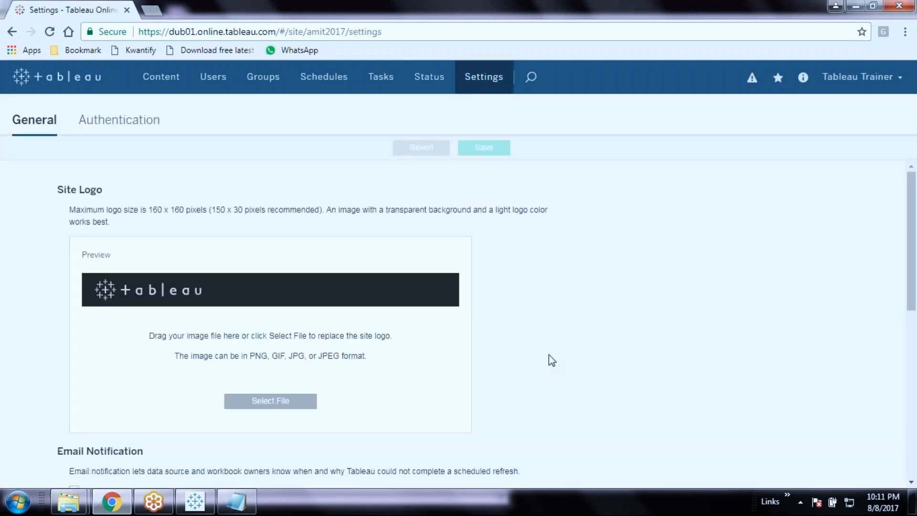
pyautogui.scroll(-10, 534, 358)
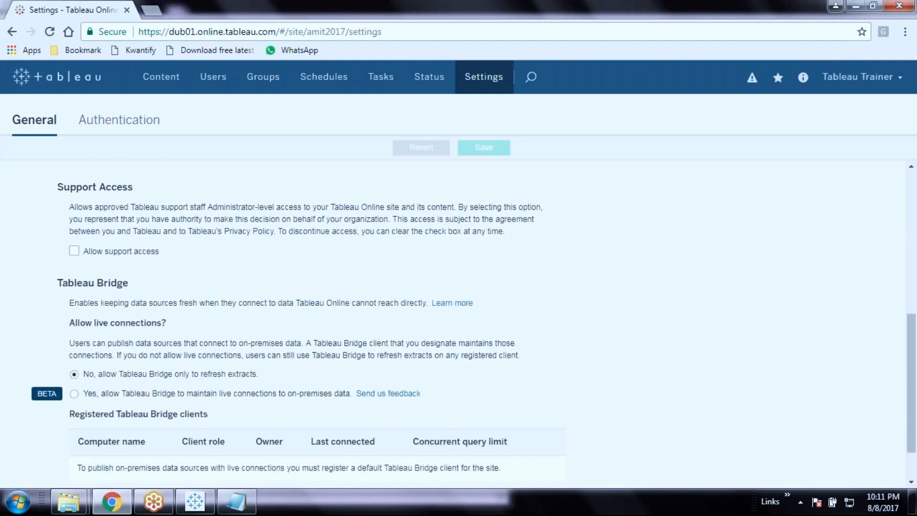
pyautogui.scroll(10, 205, 328)
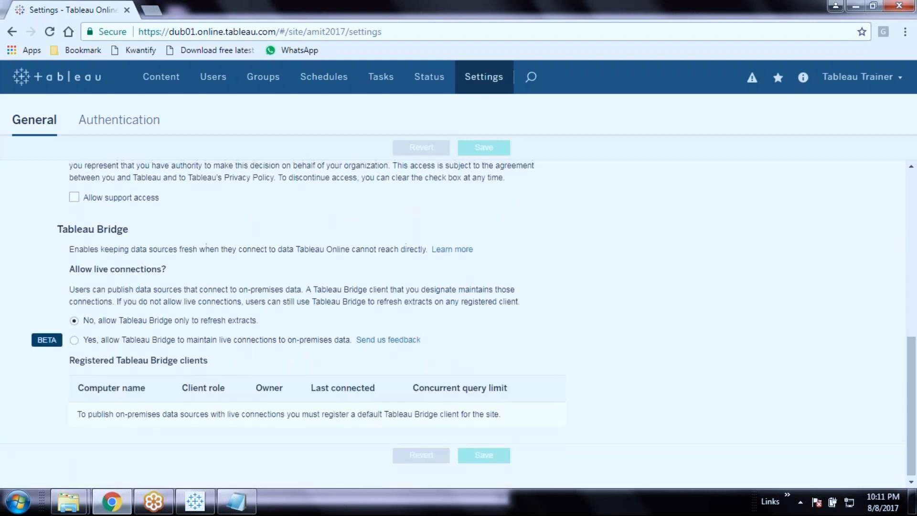
pyautogui.click(270, 344)
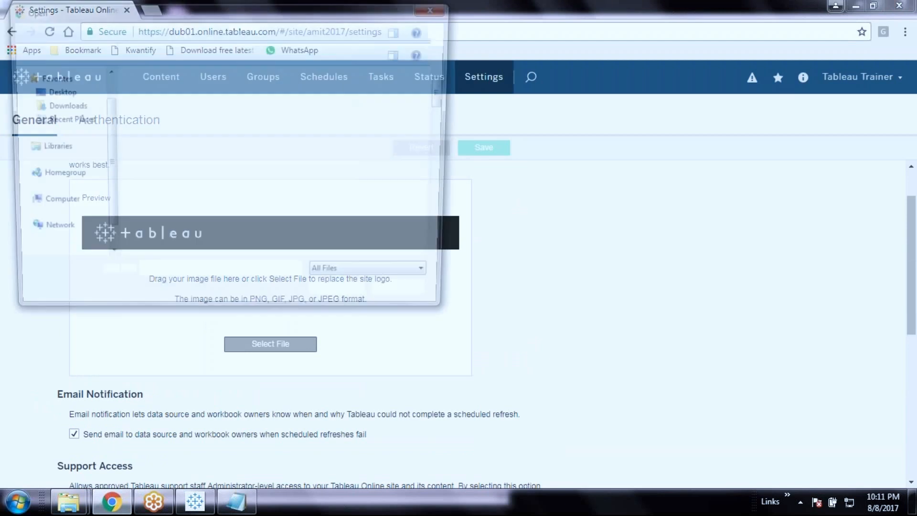
pyautogui.doubleClick(174, 197)
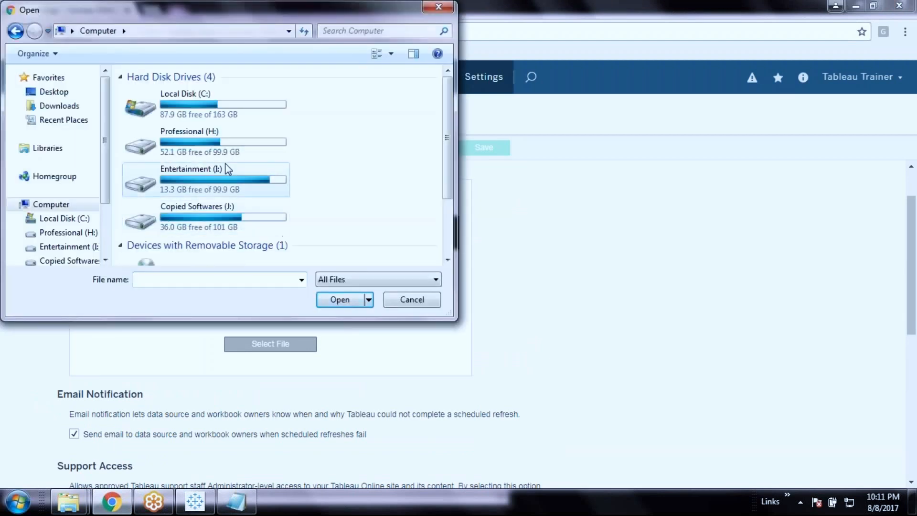
pyautogui.doubleClick(240, 143)
pyautogui.click(179, 148)
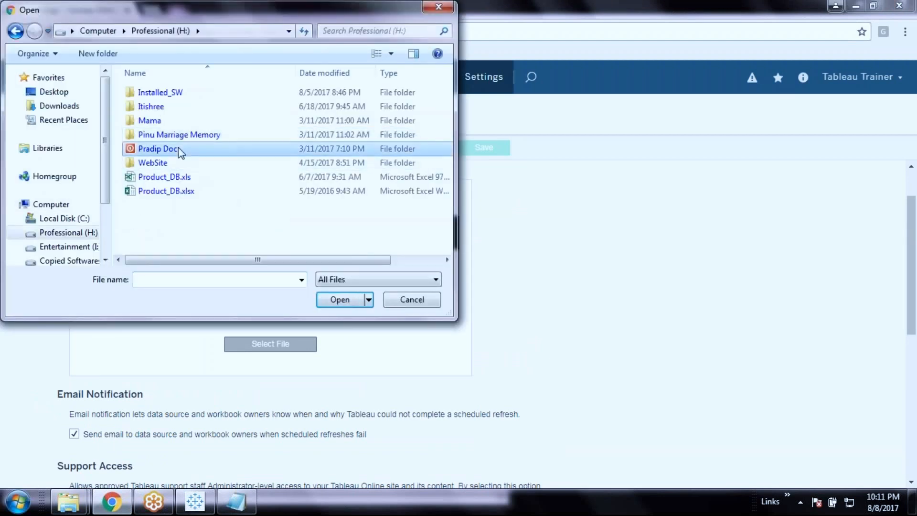
pyautogui.doubleClick(178, 148)
pyautogui.doubleClick(195, 92)
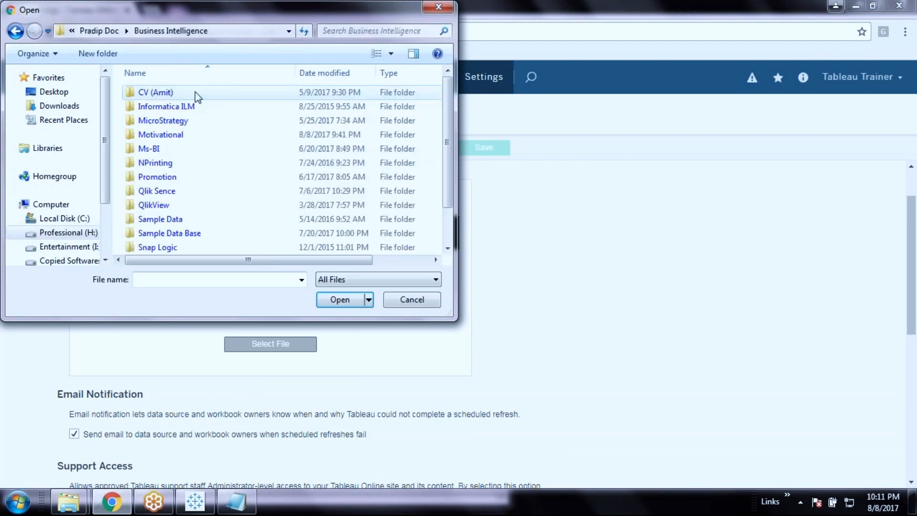
pyautogui.click(173, 178)
pyautogui.doubleClick(174, 178)
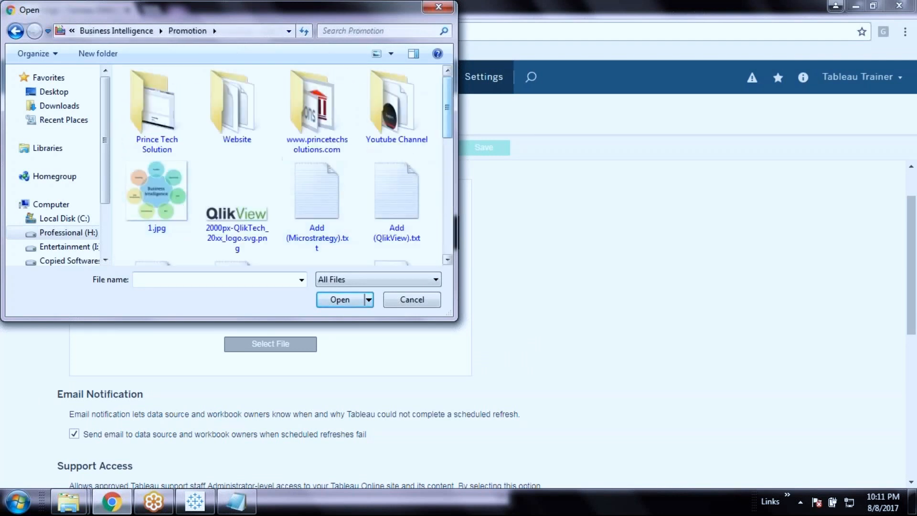
pyautogui.doubleClick(331, 117)
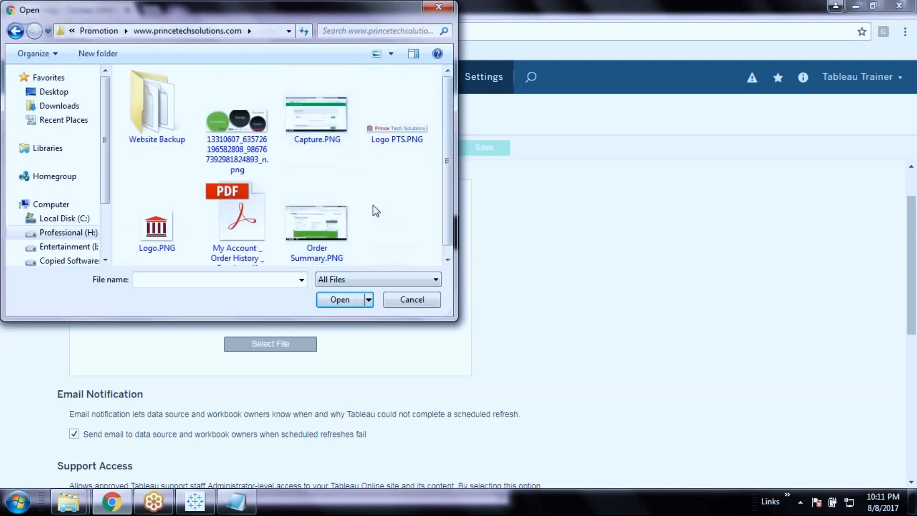
pyautogui.doubleClick(401, 133)
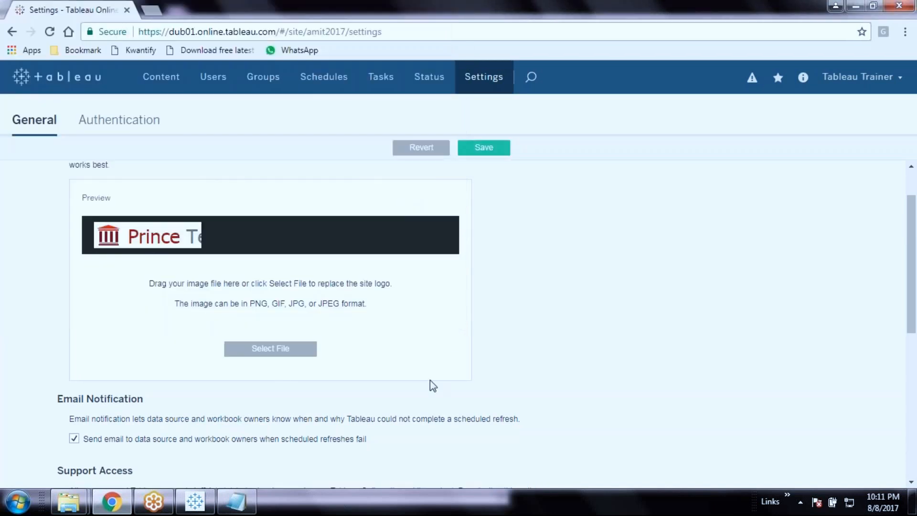
# Replace it with Logo.PNG, save the site logo, and return to the Projects page
pyautogui.click(270, 349)
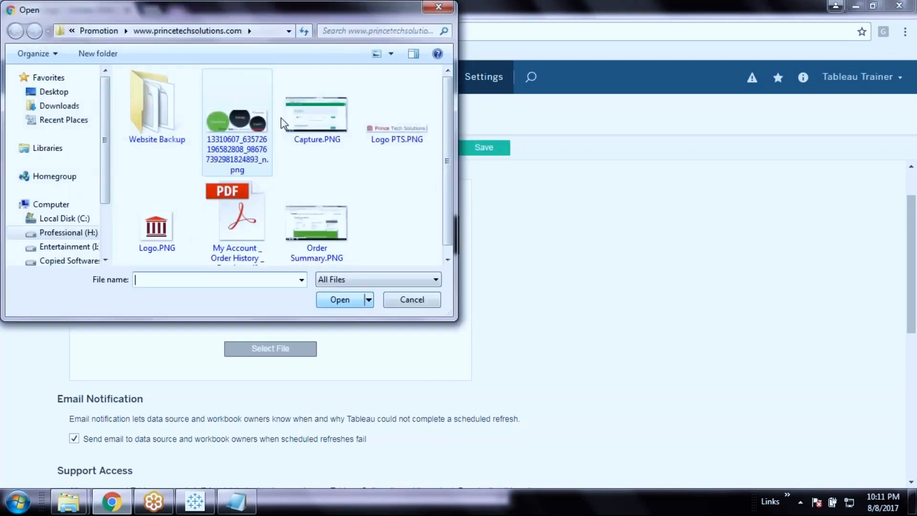
pyautogui.scroll(-1, 449, 153)
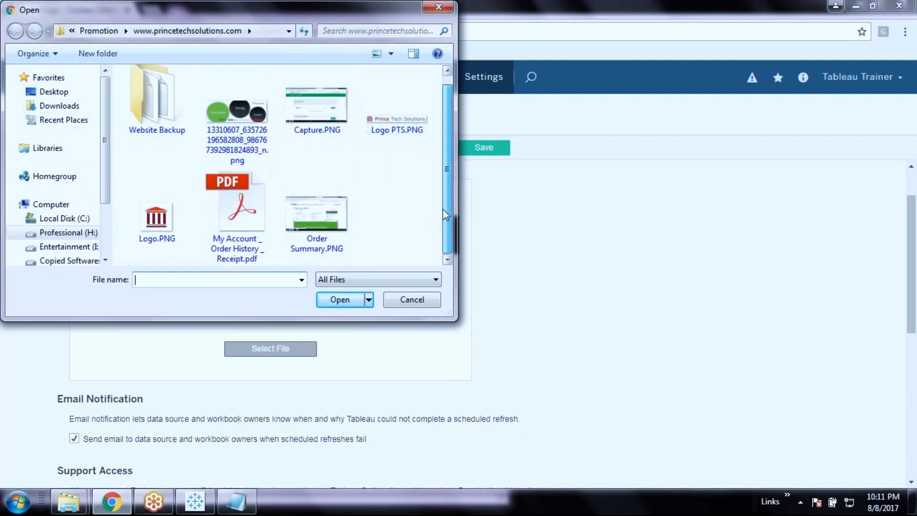
pyautogui.click(164, 231)
pyautogui.doubleClick(164, 231)
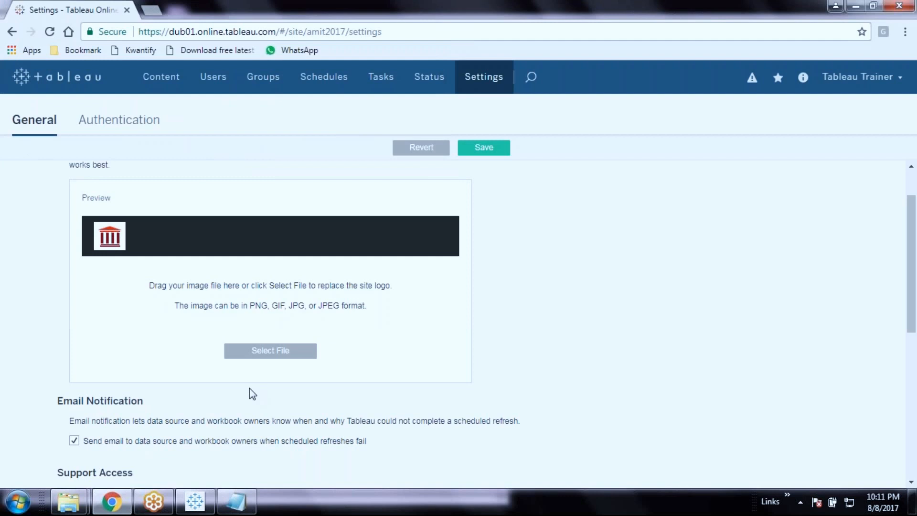
pyautogui.click(488, 148)
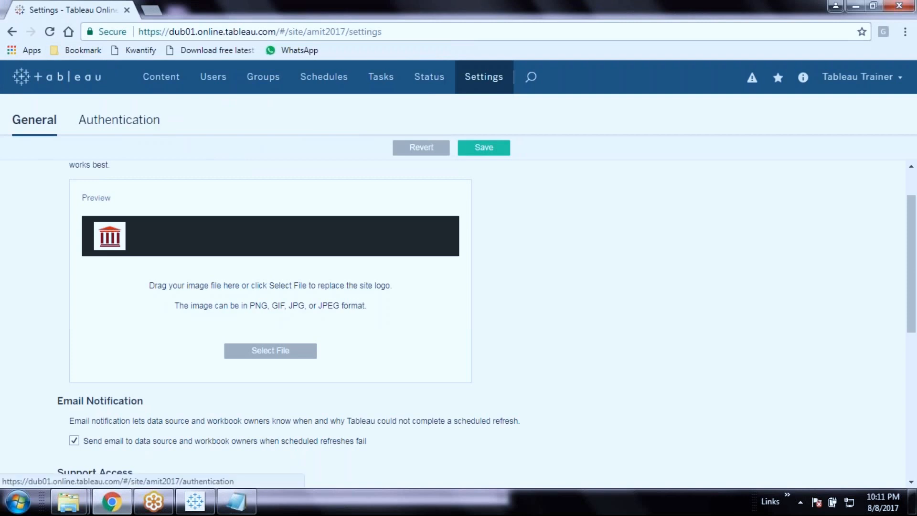
pyautogui.click(485, 148)
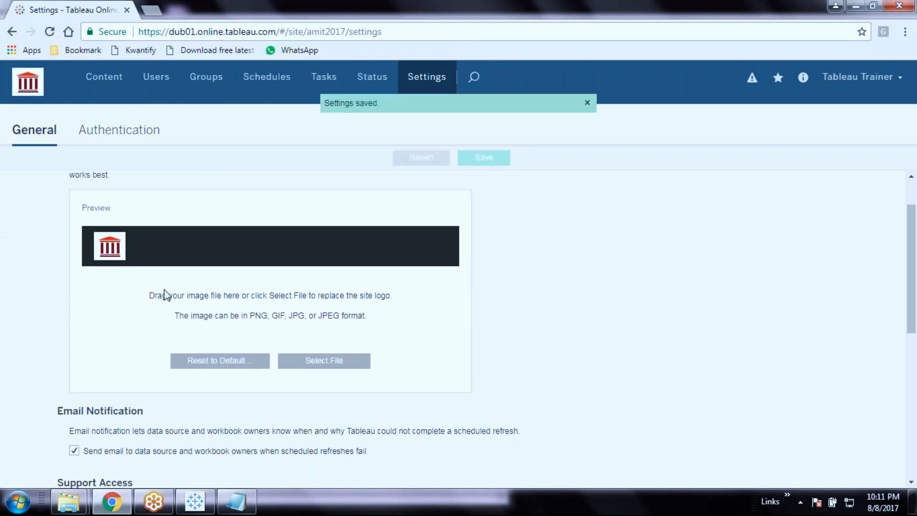
pyautogui.click(111, 85)
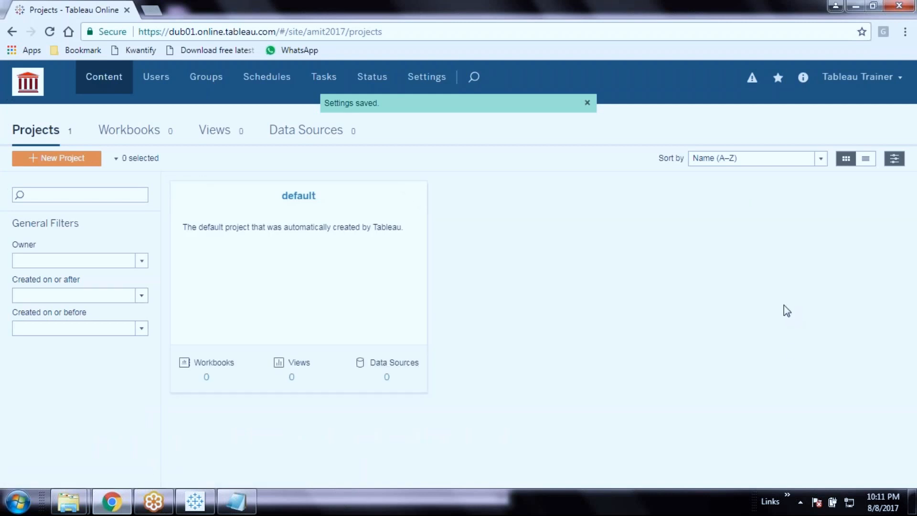
pyautogui.rightClick(710, 313)
pyautogui.click(613, 298)
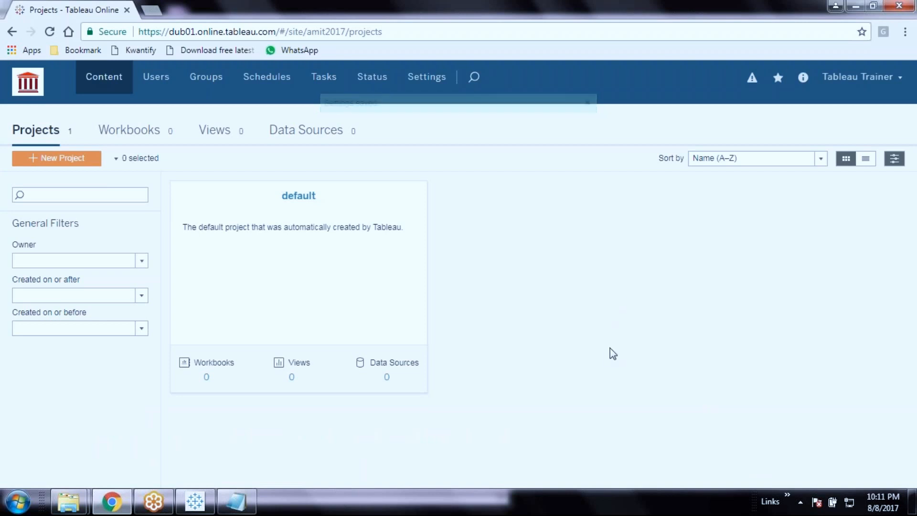
pyautogui.rightClick(645, 357)
pyautogui.click(569, 303)
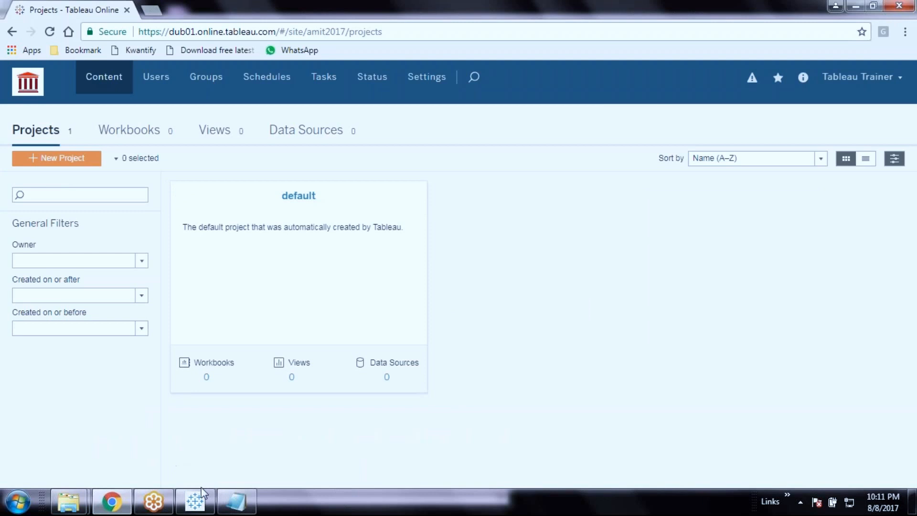
pyautogui.click(204, 502)
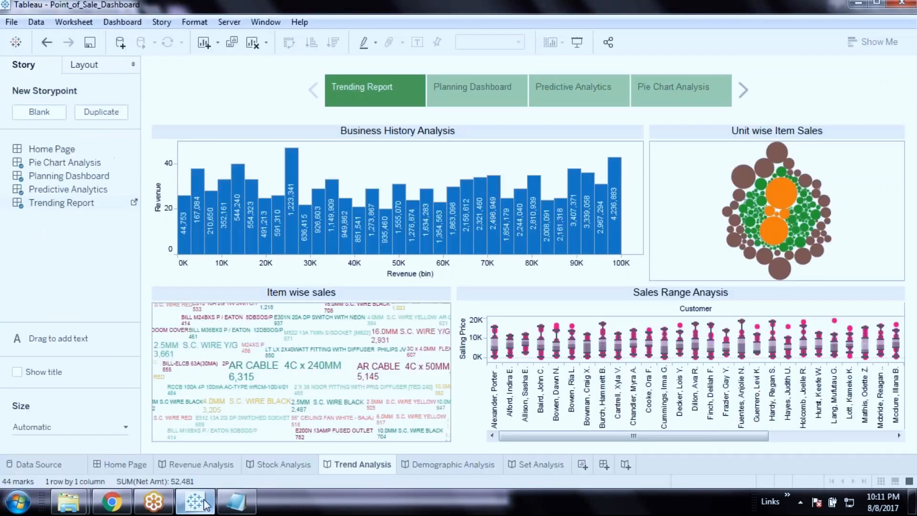
pyautogui.click(135, 466)
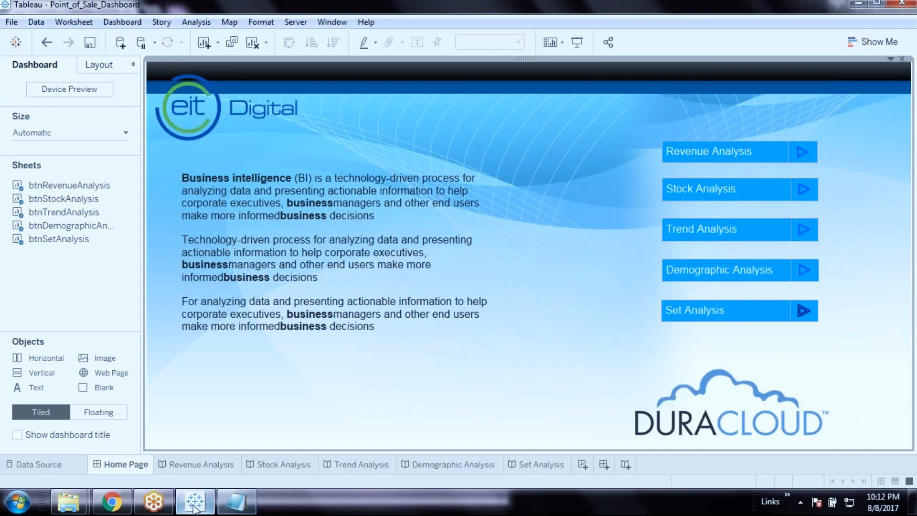
pyautogui.click(111, 501)
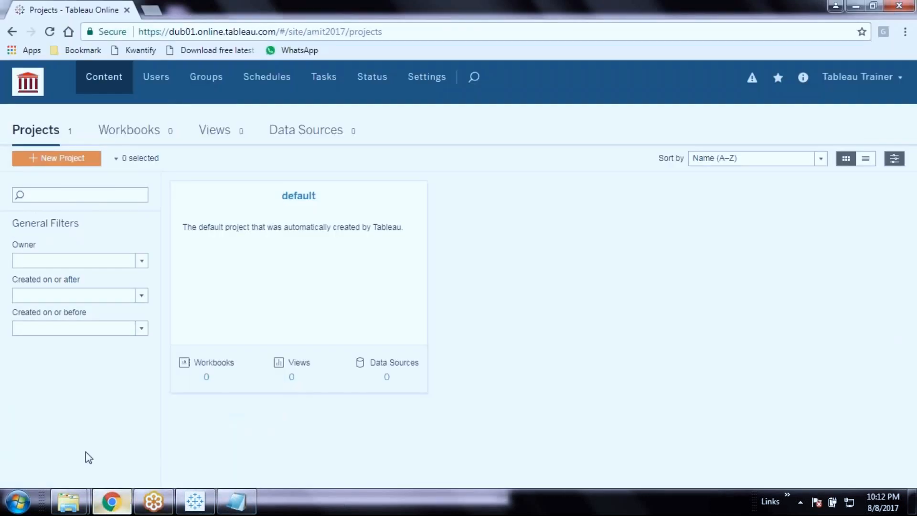
# Create a new project called 'POS Dashboard' next to the default project
pyautogui.click(81, 162)
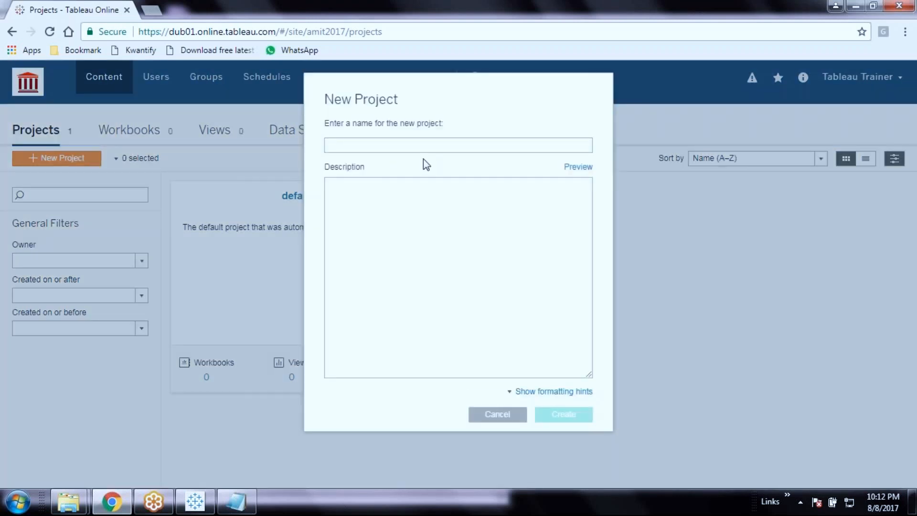
pyautogui.write('POS Dashboard')
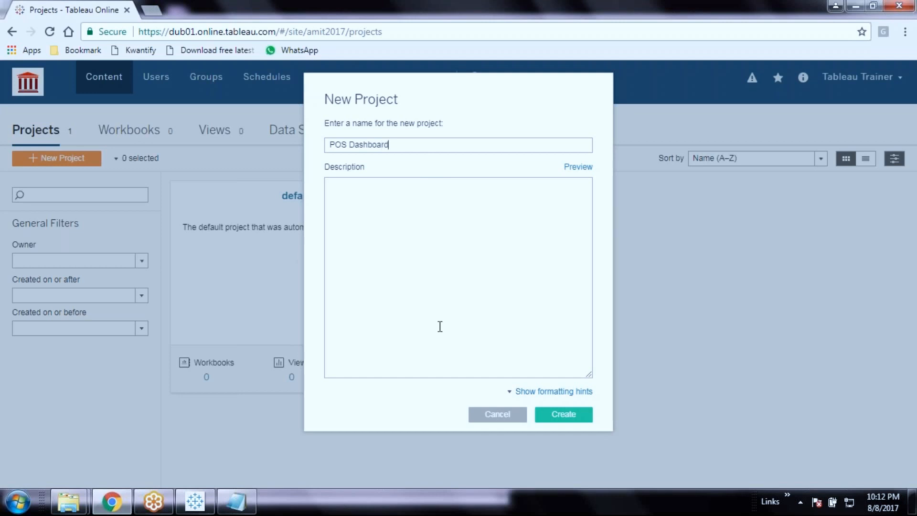
pyautogui.click(573, 418)
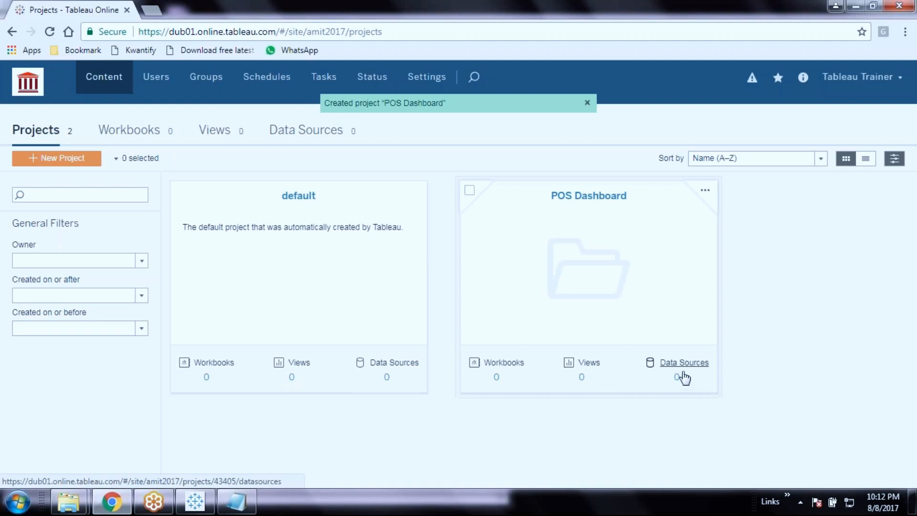
# Open the Permissions dialog for the POS Dashboard project from its card menu
pyautogui.click(706, 191)
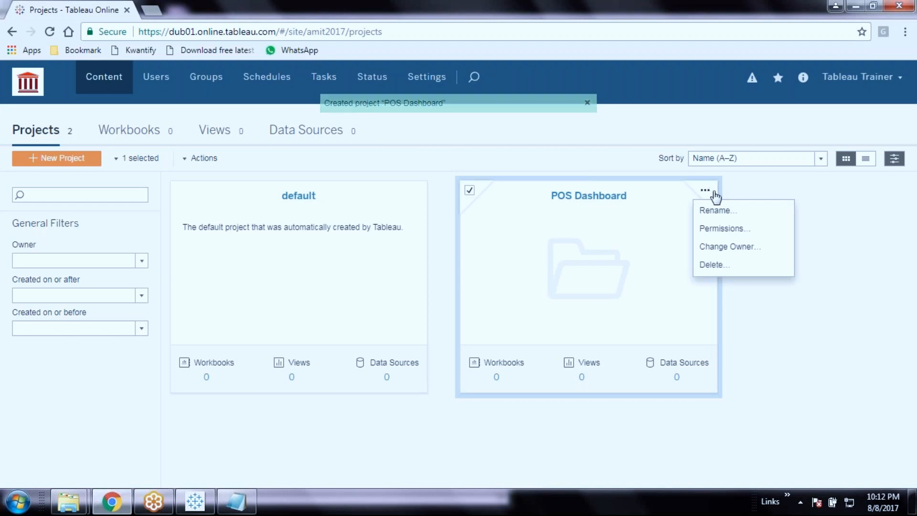
pyautogui.click(725, 229)
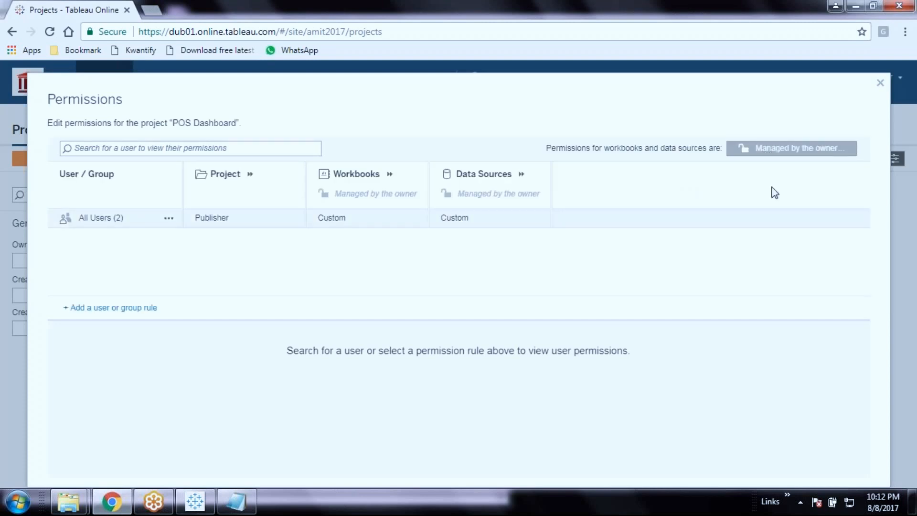
pyautogui.click(168, 220)
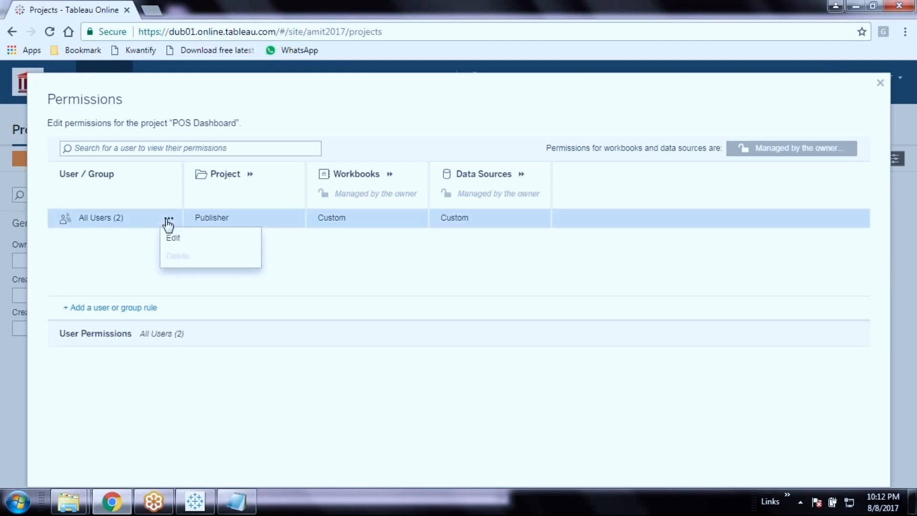
pyautogui.click(117, 223)
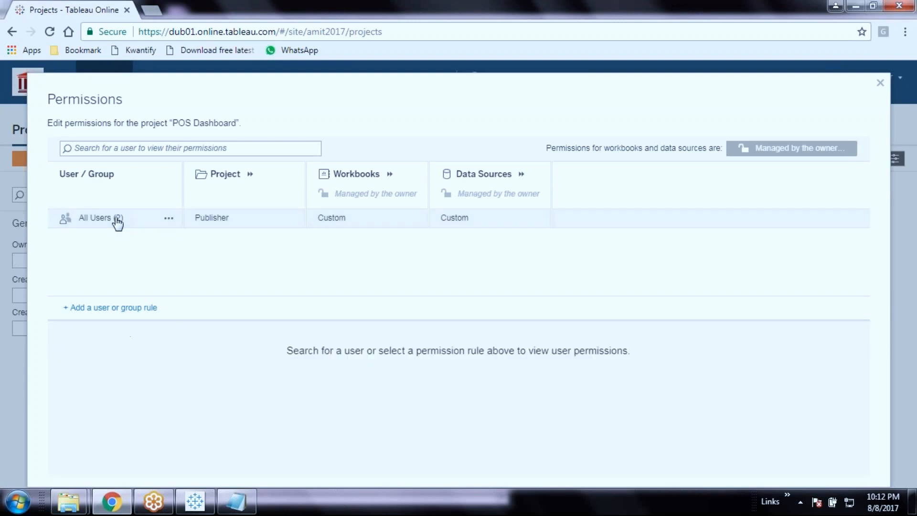
pyautogui.click(157, 220)
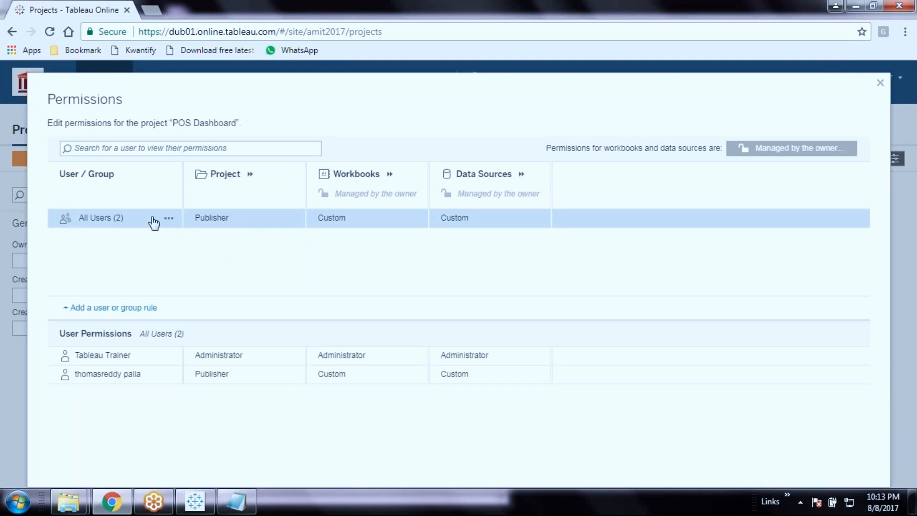
pyautogui.click(169, 222)
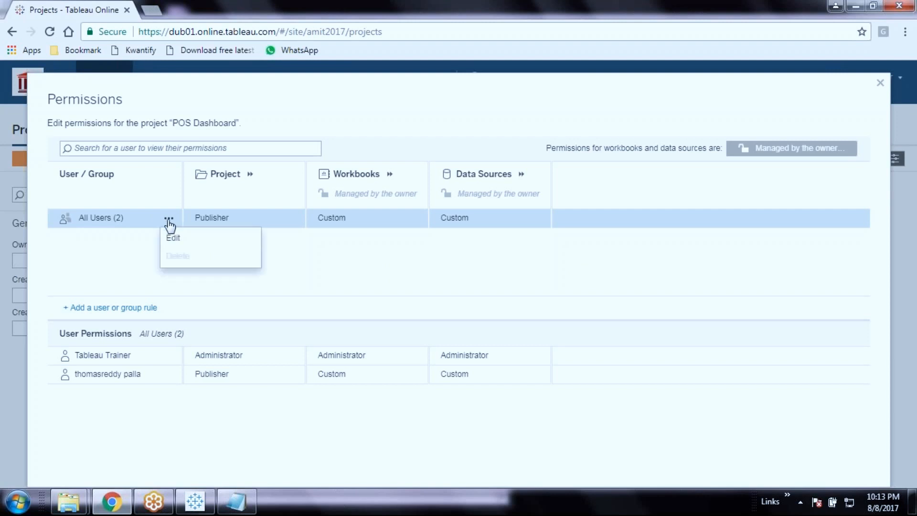
pyautogui.click(172, 237)
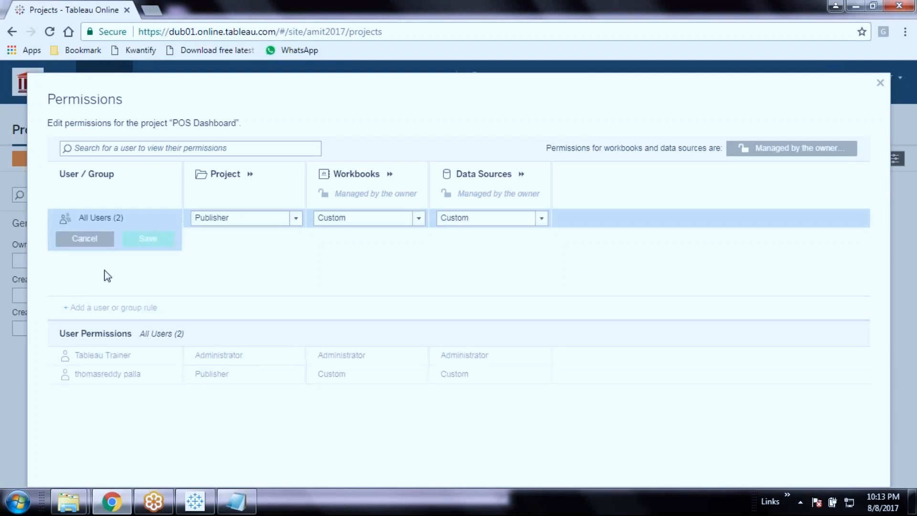
pyautogui.click(90, 241)
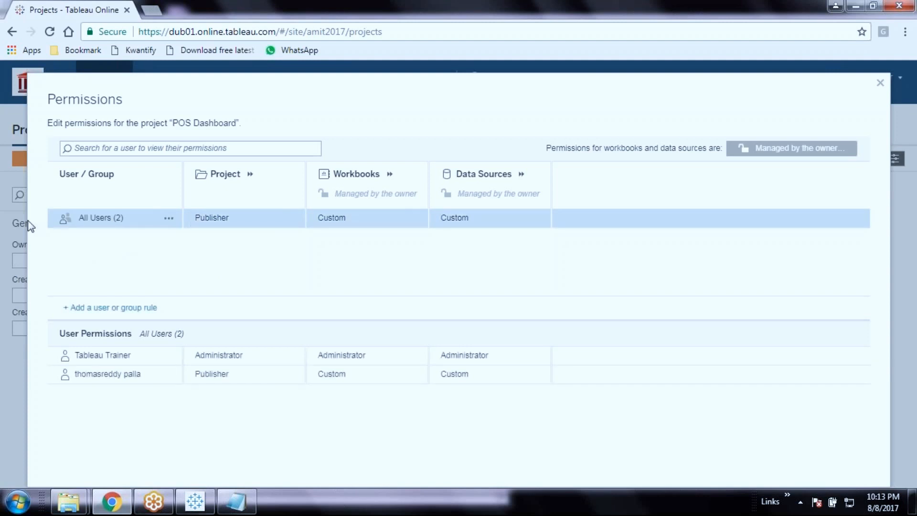
pyautogui.click(820, 154)
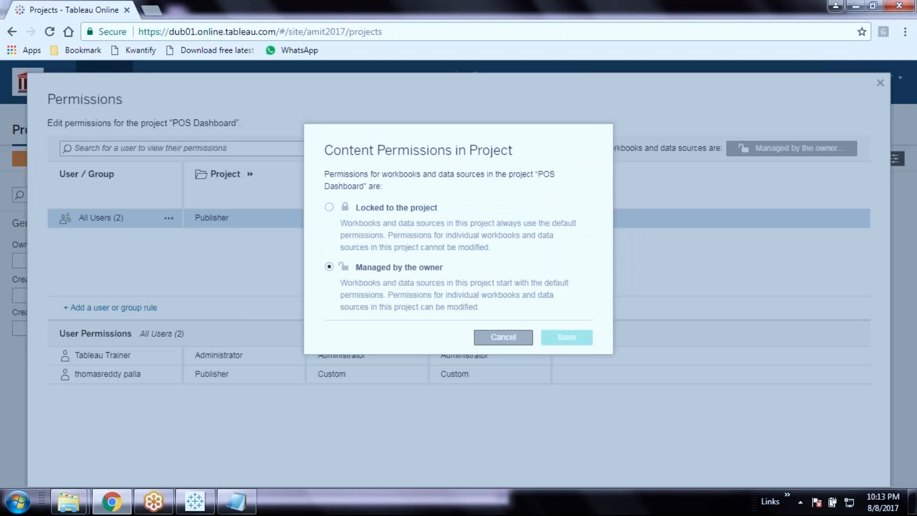
pyautogui.click(527, 338)
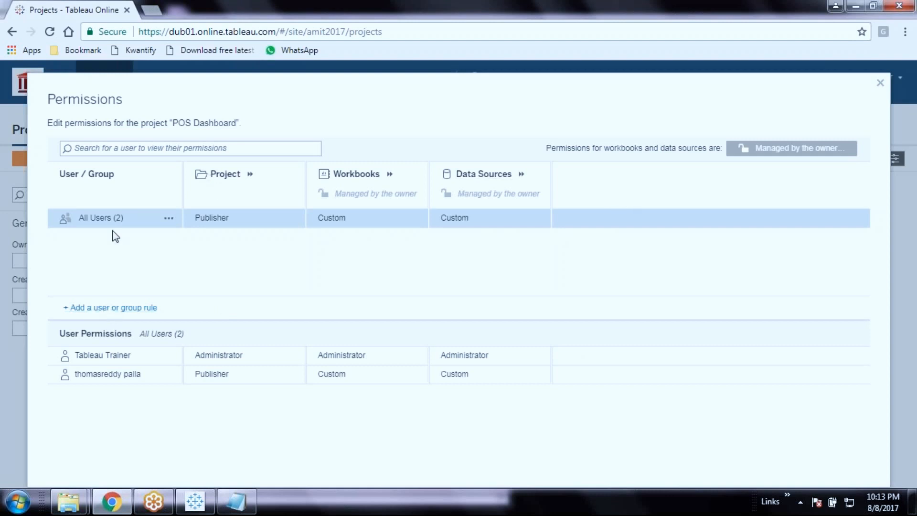
# Add a Borad_of_Directors rule, delete it again, and close the POS Dashboard permissions
pyautogui.click(170, 220)
pyautogui.click(172, 229)
pyautogui.click(127, 308)
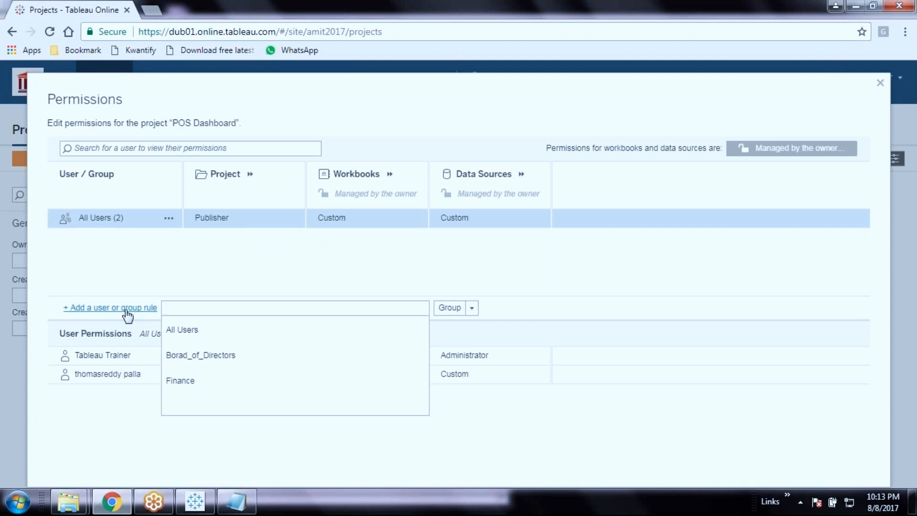
pyautogui.click(214, 359)
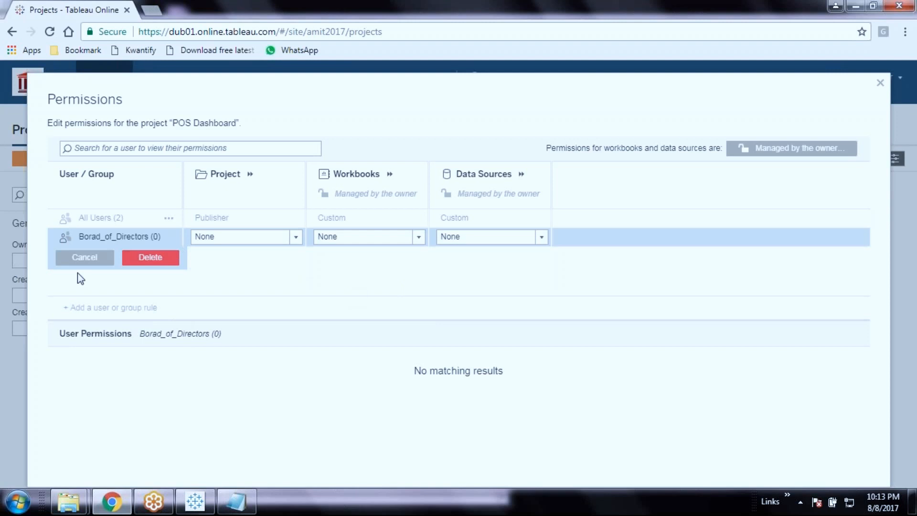
pyautogui.click(149, 258)
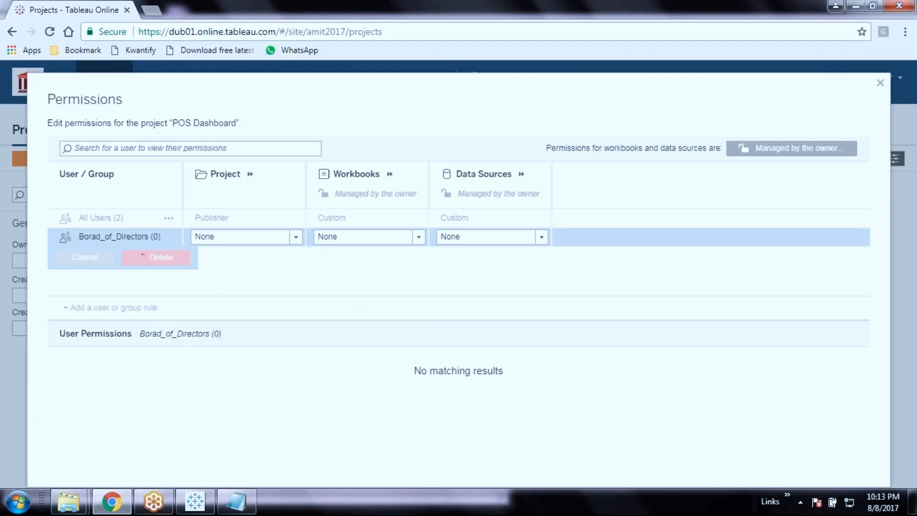
pyautogui.click(880, 83)
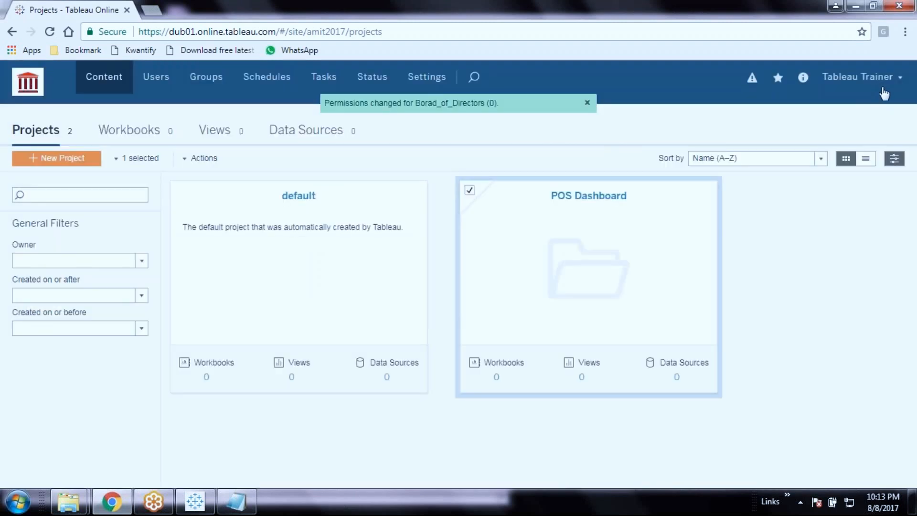
# Add the Interactor user to the Borad_of_Directors group, then view the site's Users list
pyautogui.click(198, 83)
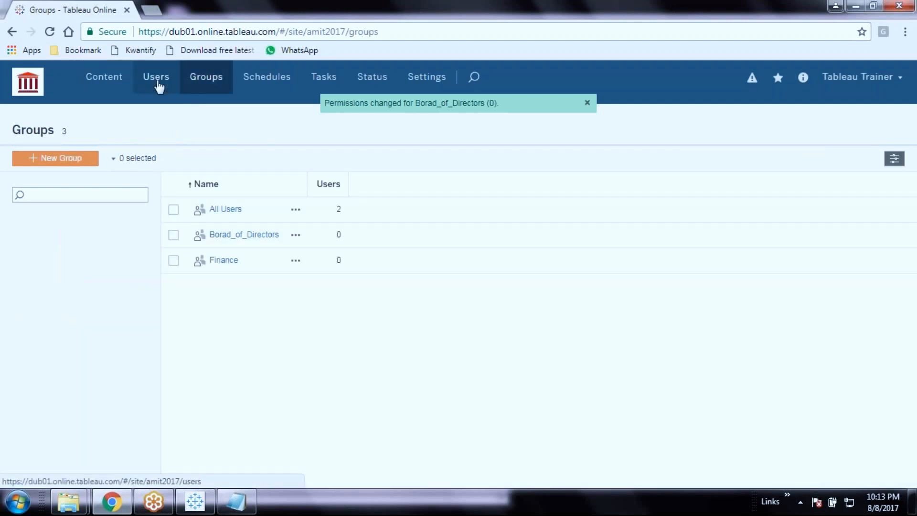
pyautogui.click(255, 239)
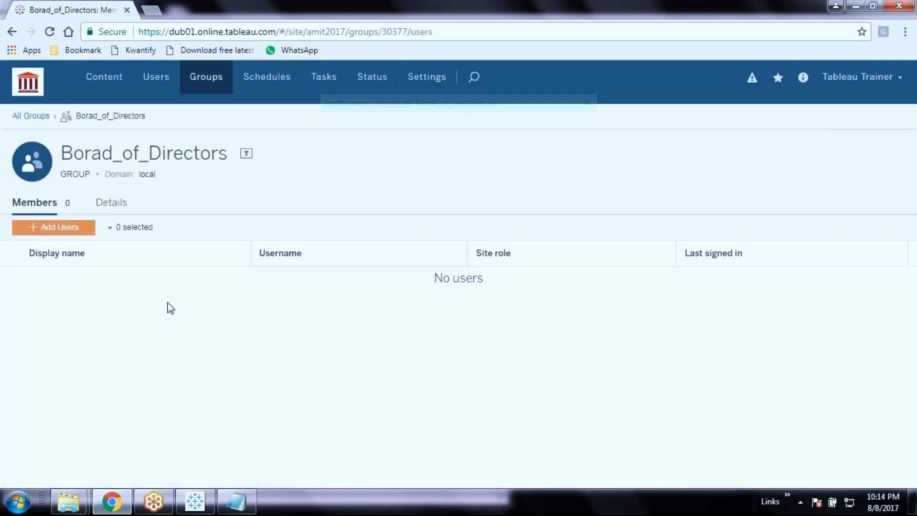
pyautogui.click(71, 229)
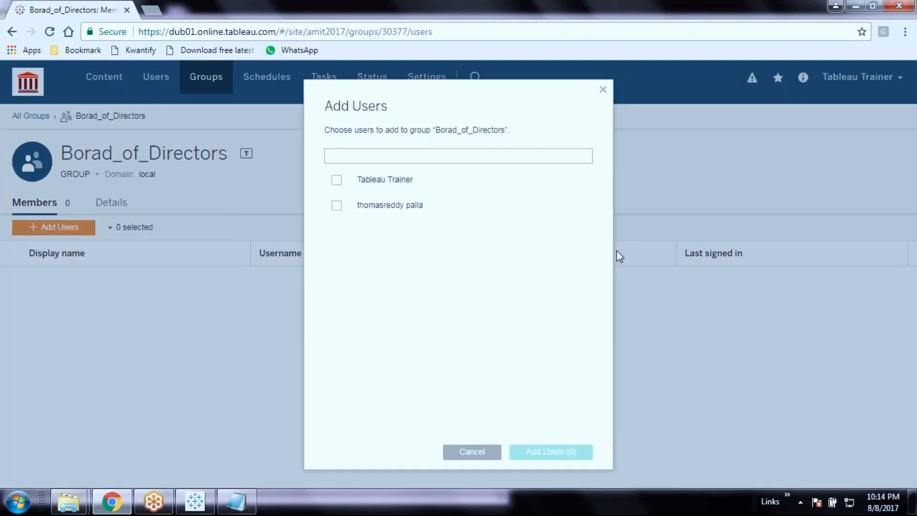
pyautogui.click(337, 207)
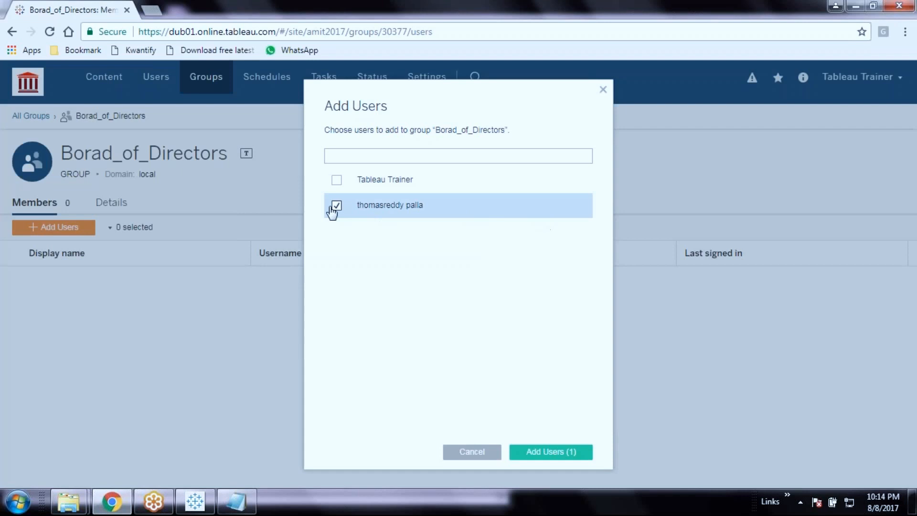
pyautogui.click(535, 452)
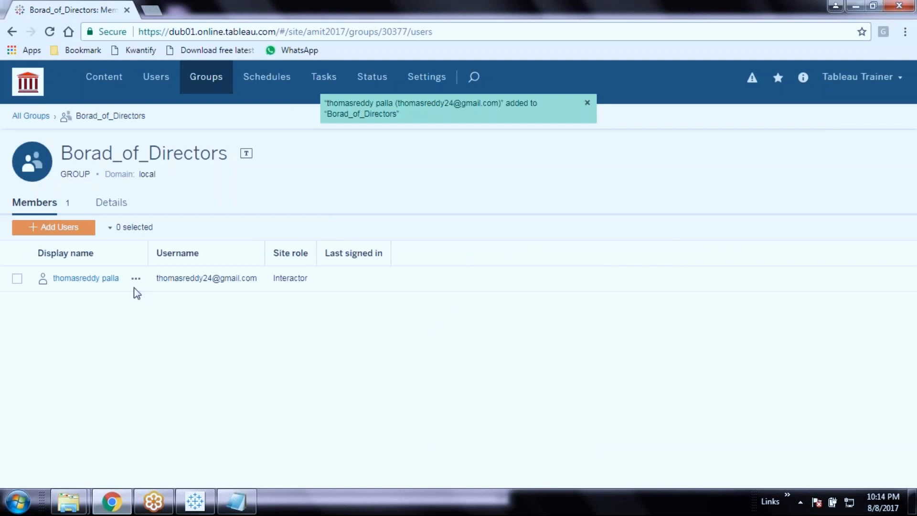
pyautogui.click(169, 80)
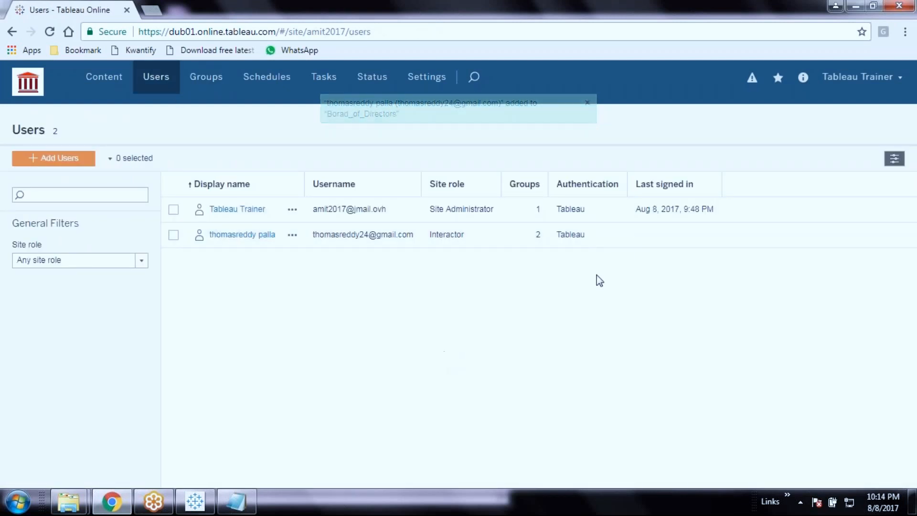
# Reopen the POS Dashboard project's permissions from the Content page
pyautogui.click(99, 86)
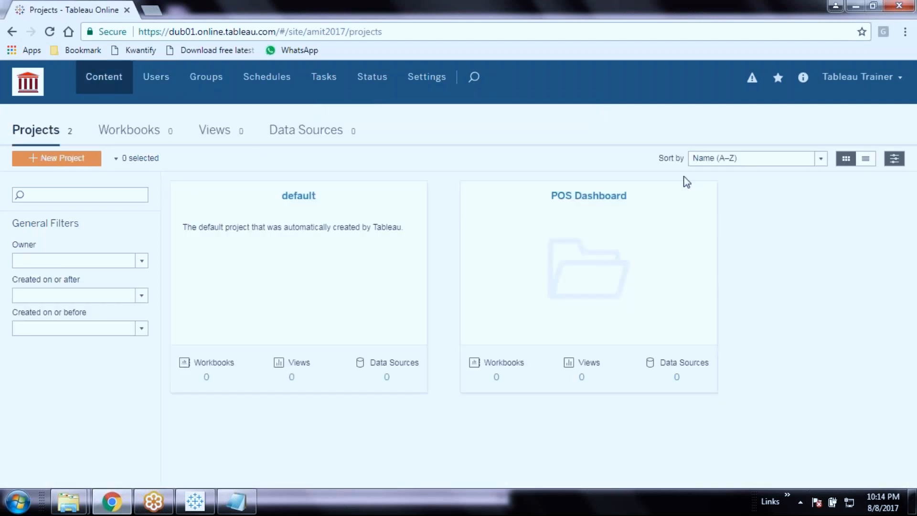
pyautogui.click(705, 191)
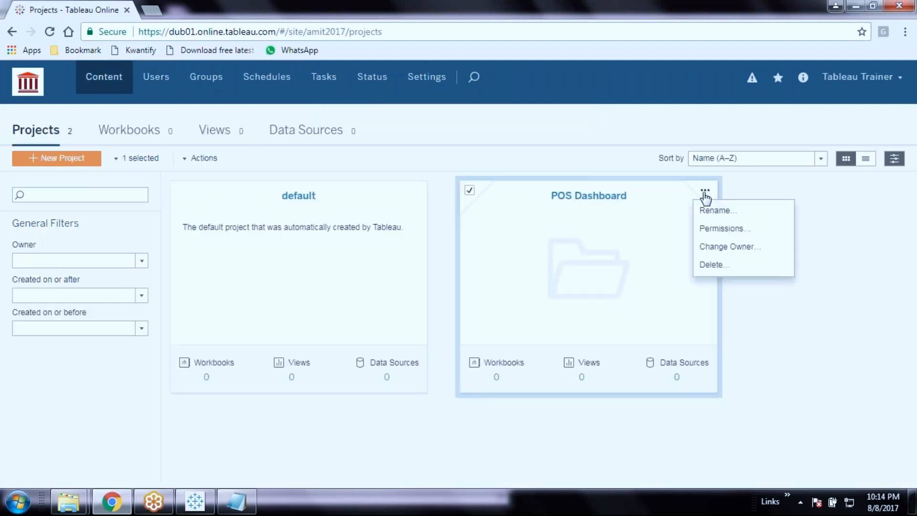
pyautogui.click(731, 229)
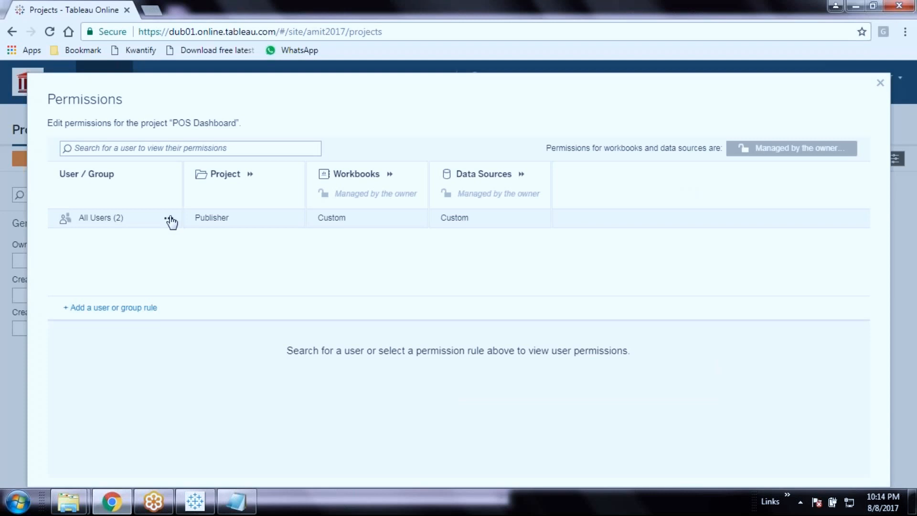
pyautogui.click(170, 220)
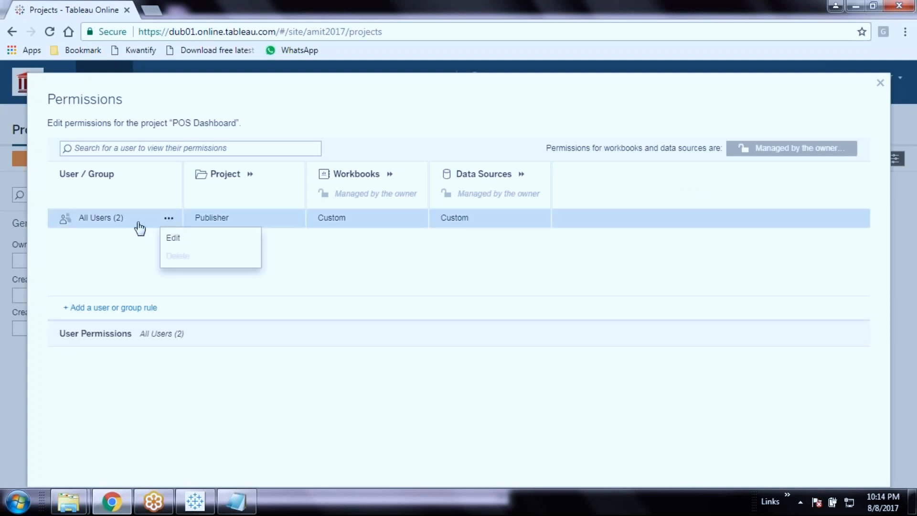
pyautogui.click(98, 221)
pyautogui.click(99, 223)
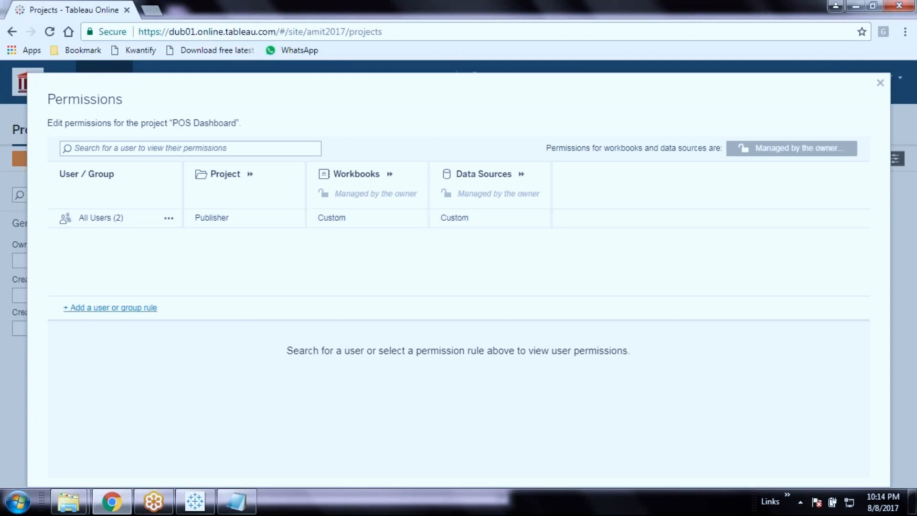
# Add a Borad_of_Directors permission rule, leaving Project, Workbooks and Data Sources at None
pyautogui.click(109, 310)
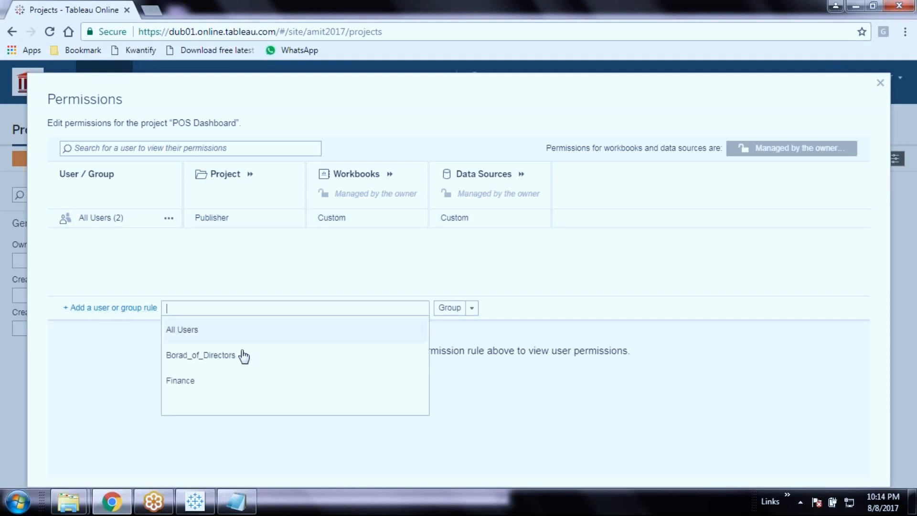
pyautogui.click(229, 363)
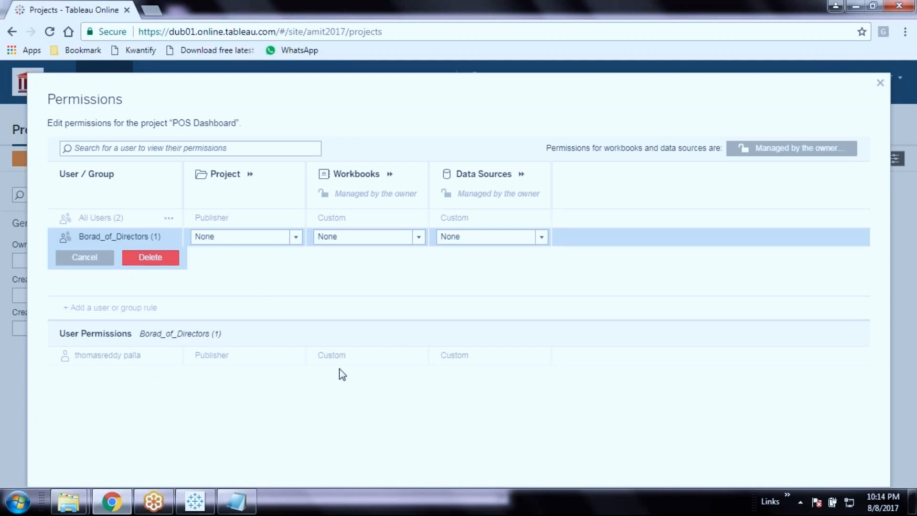
pyautogui.rightClick(464, 382)
pyautogui.click(360, 385)
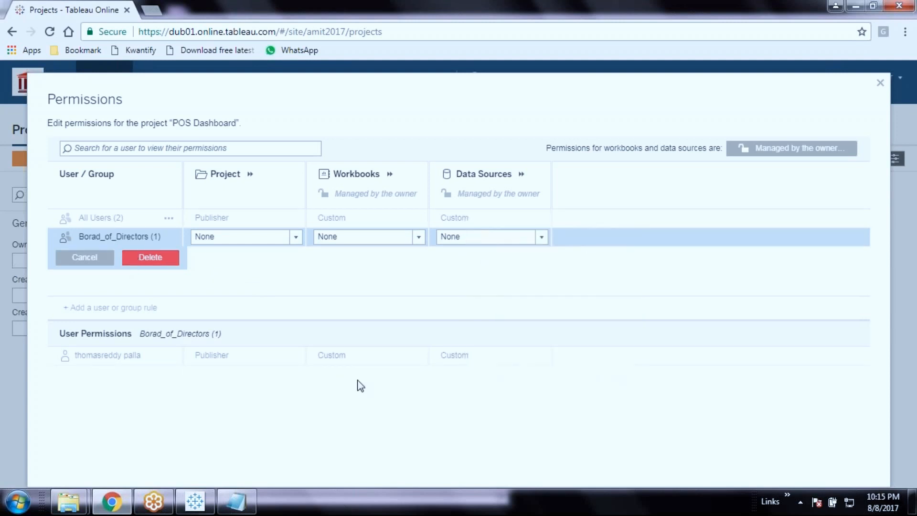
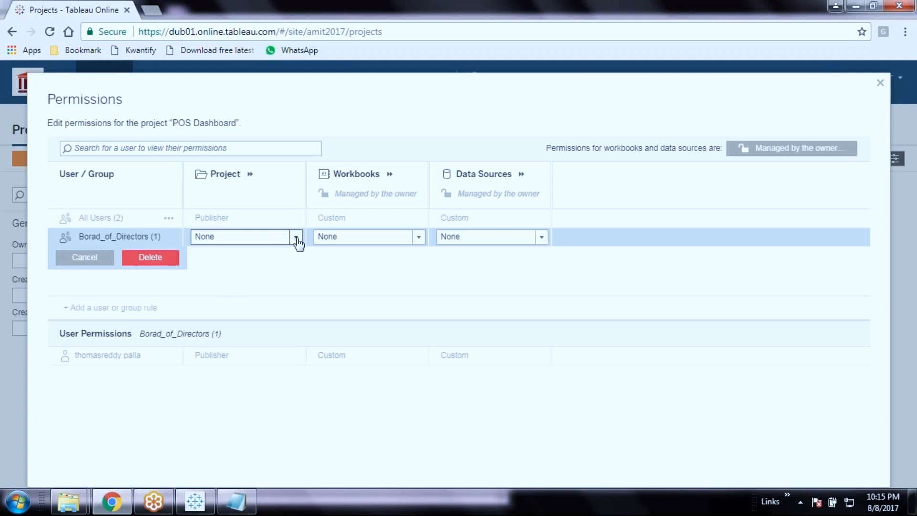
# Give Borad_of_Directors Viewer rights on the project and Interactor rights on workbooks
pyautogui.click(296, 237)
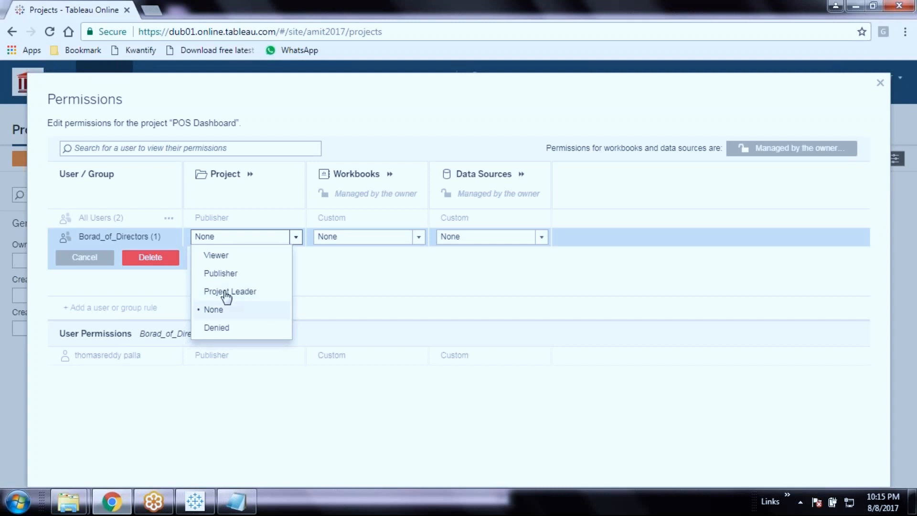
pyautogui.click(235, 274)
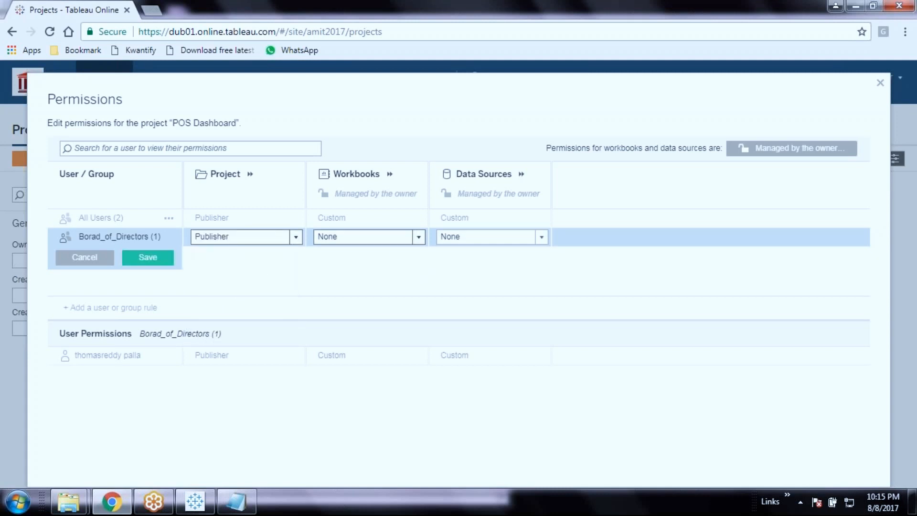
pyautogui.click(419, 239)
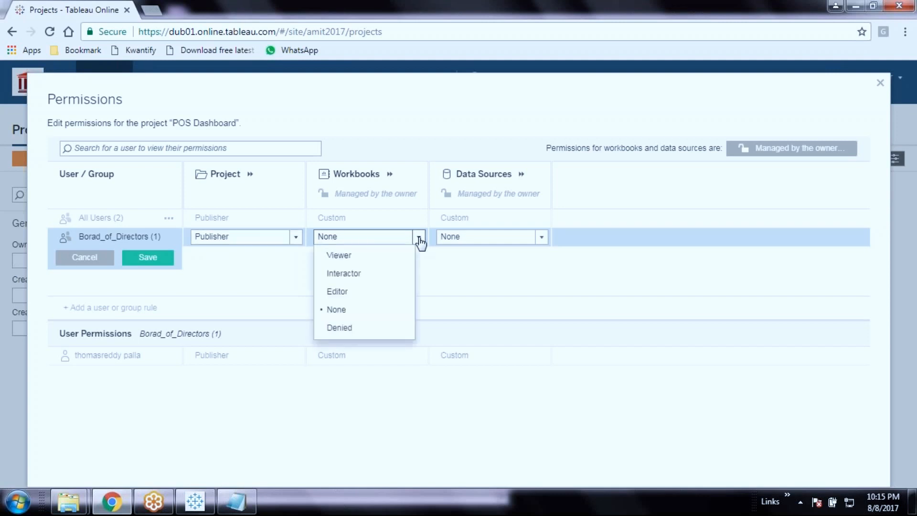
pyautogui.click(221, 261)
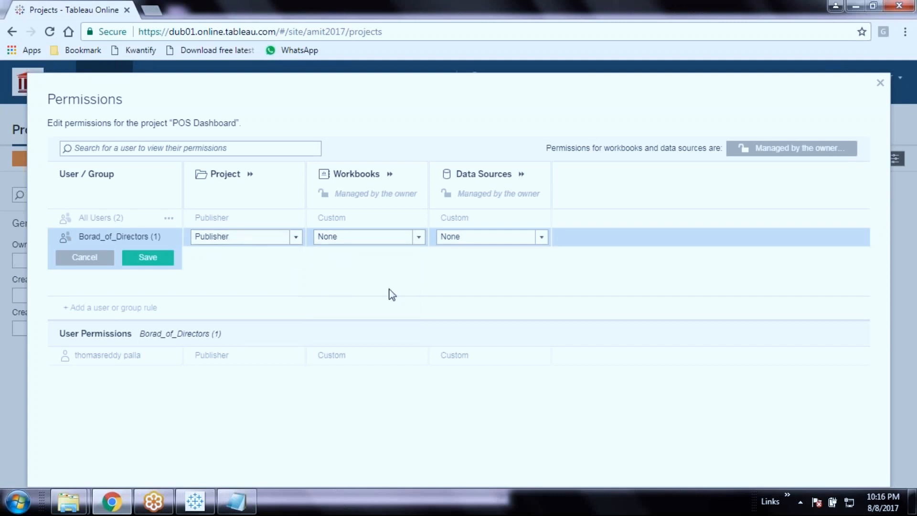
pyautogui.click(414, 239)
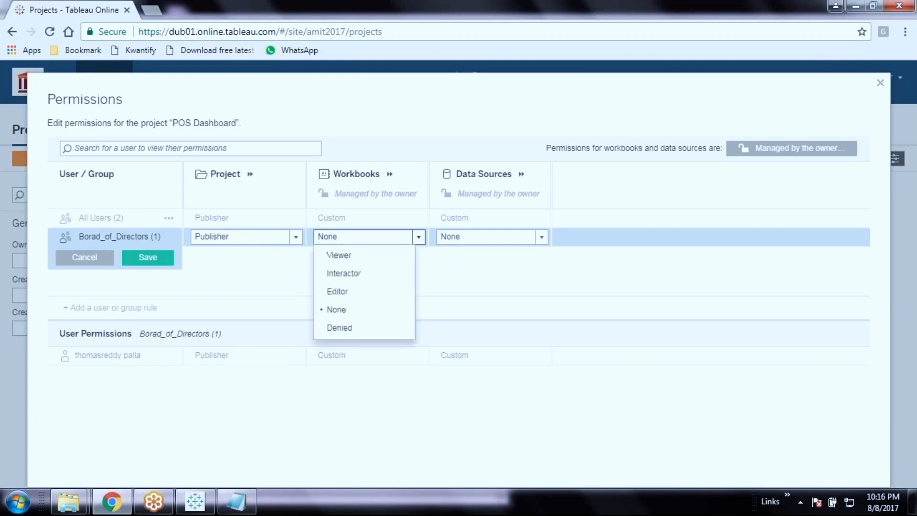
pyautogui.click(360, 276)
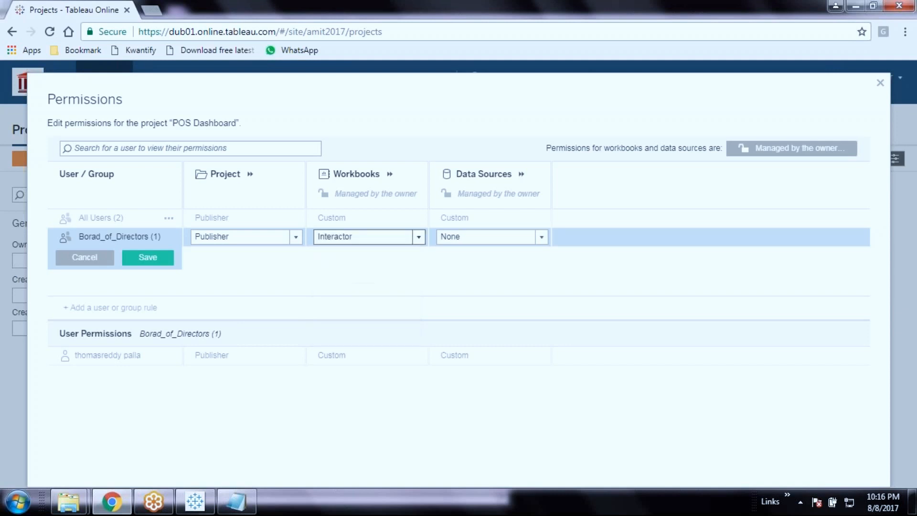
pyautogui.rightClick(547, 273)
pyautogui.click(510, 273)
pyautogui.click(295, 238)
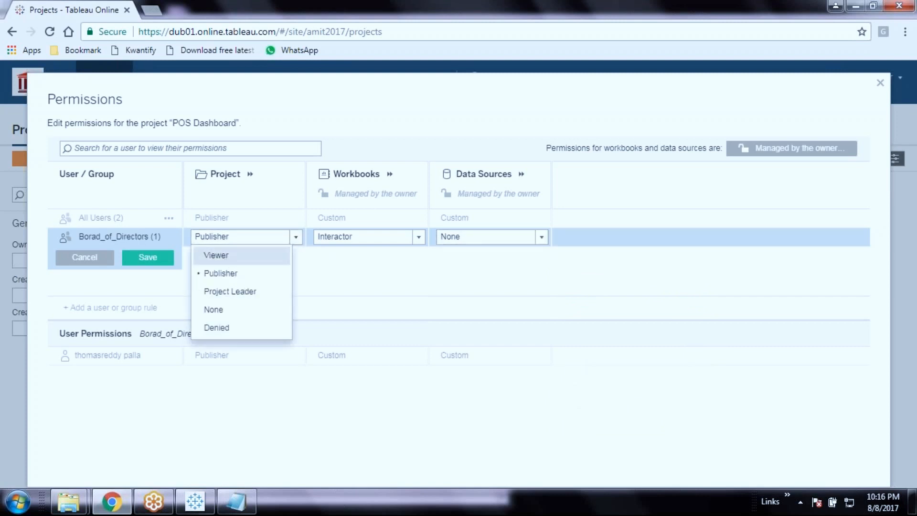
pyautogui.click(224, 256)
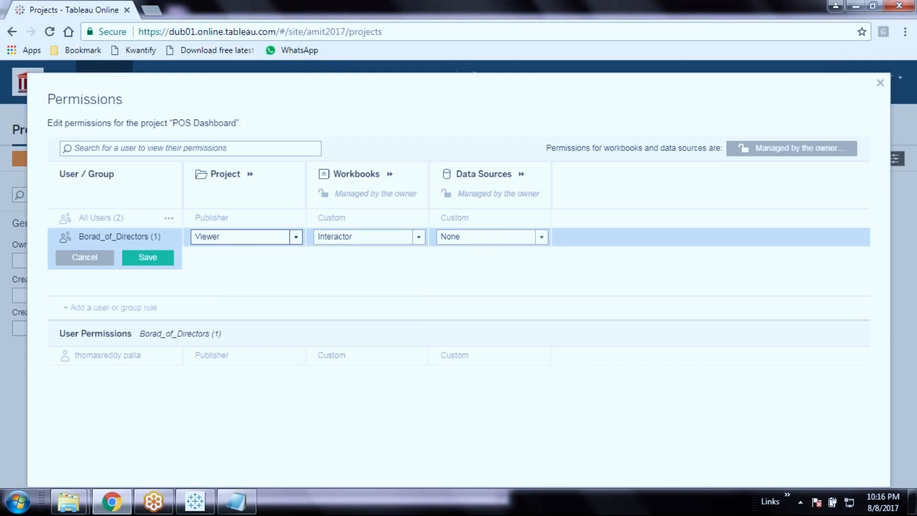
# Set the group's data source rights to Connector and save the permission rule
pyautogui.click(543, 237)
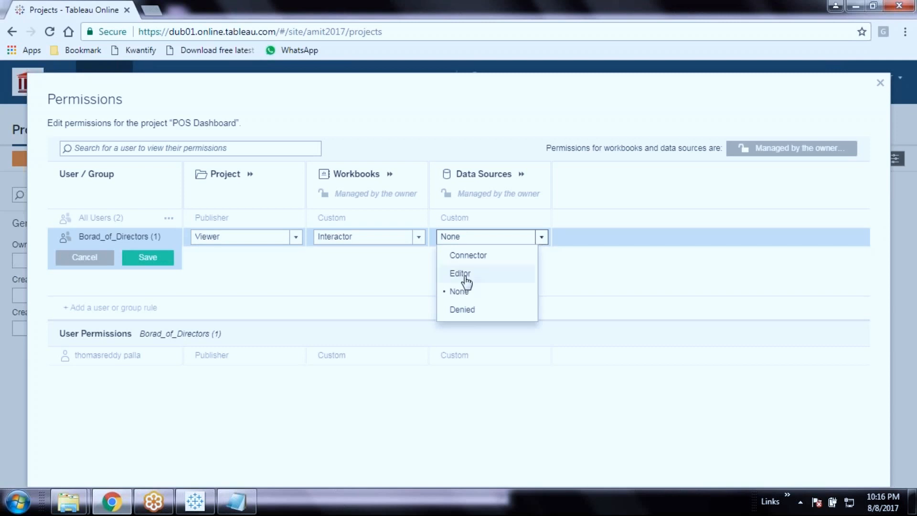
pyautogui.click(467, 282)
pyautogui.click(541, 238)
pyautogui.click(473, 255)
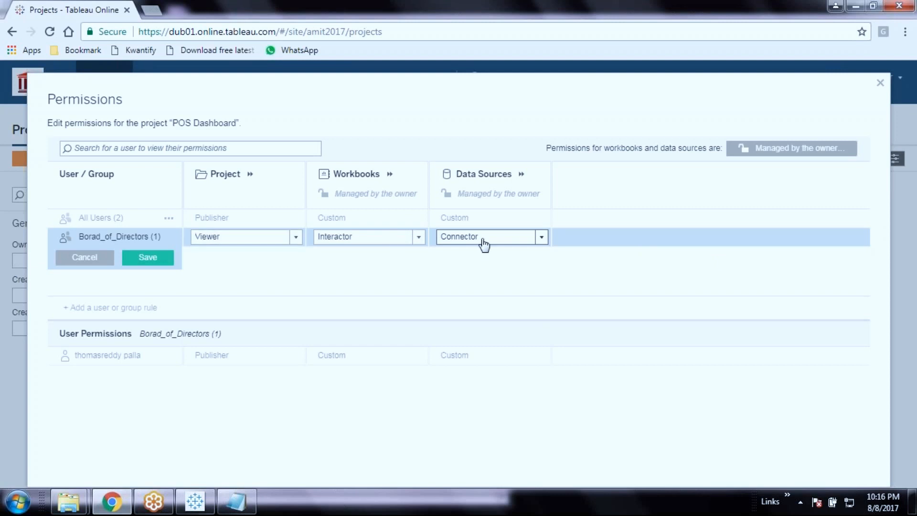
pyautogui.click(140, 258)
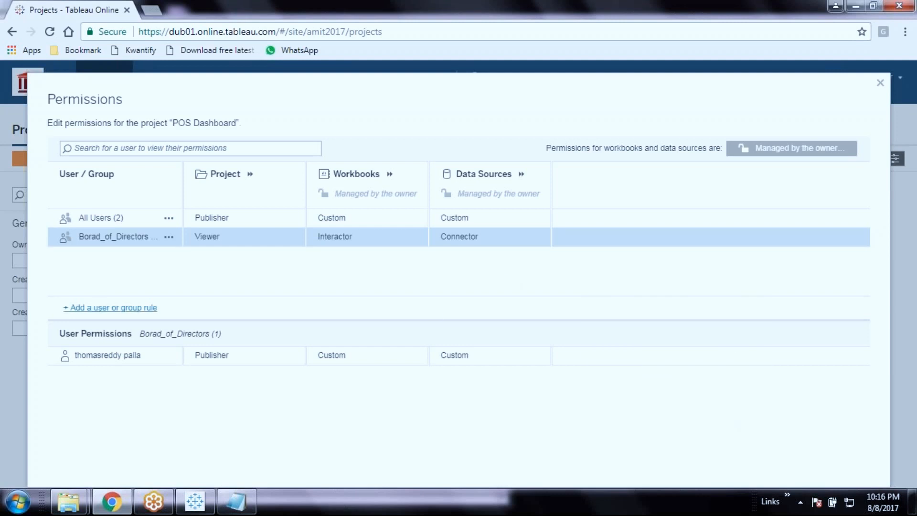
pyautogui.click(117, 314)
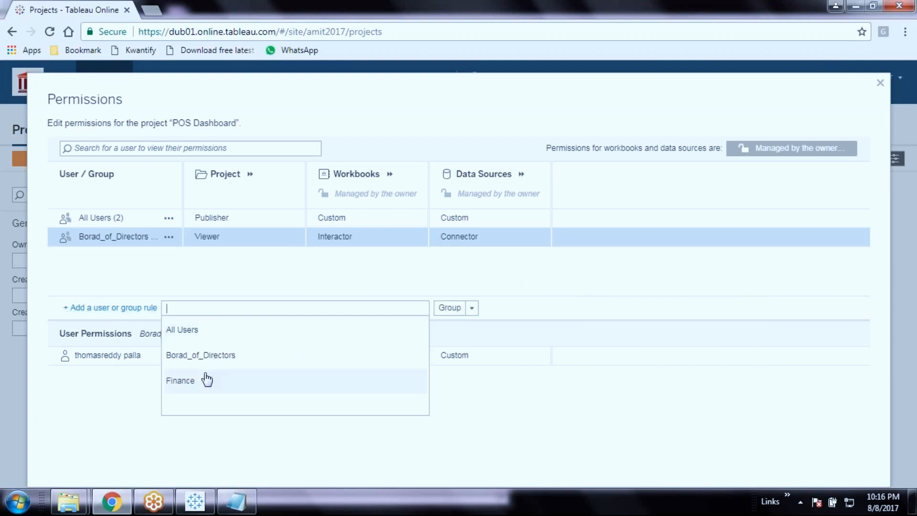
pyautogui.click(206, 382)
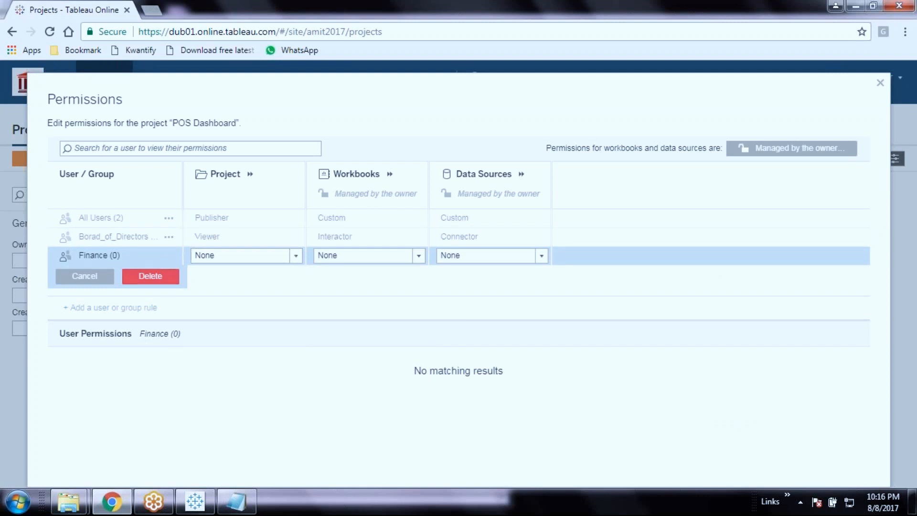
pyautogui.click(149, 282)
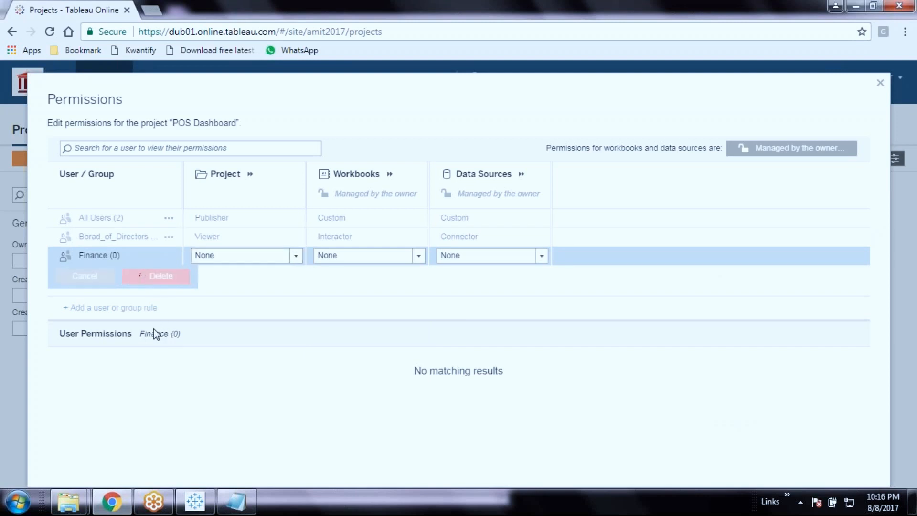
pyautogui.click(128, 311)
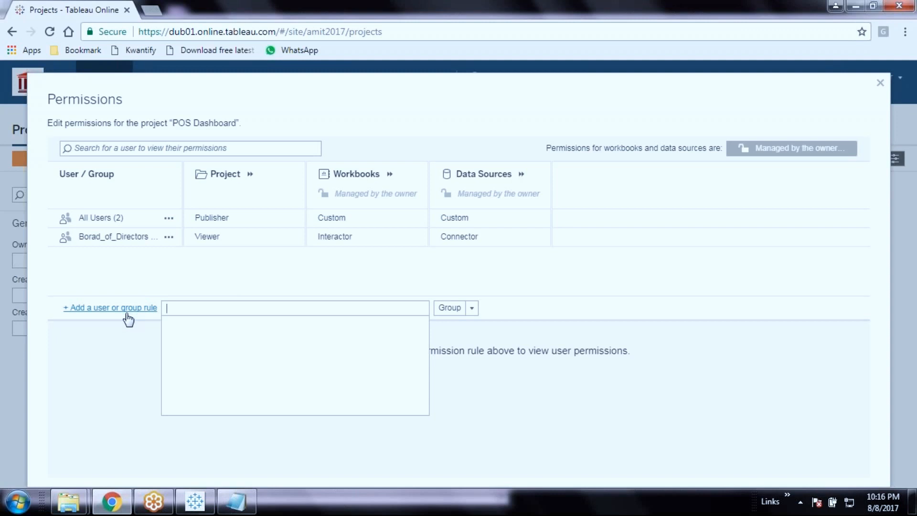
pyautogui.click(244, 332)
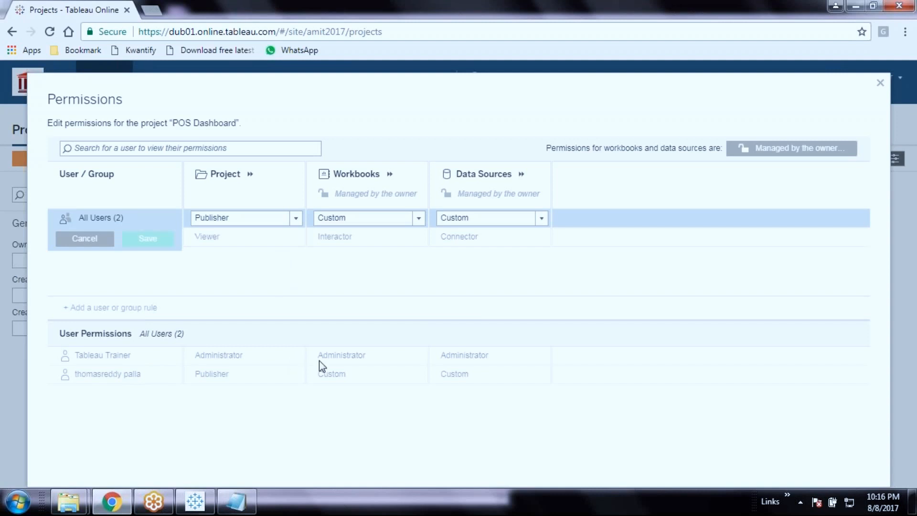
pyautogui.click(165, 243)
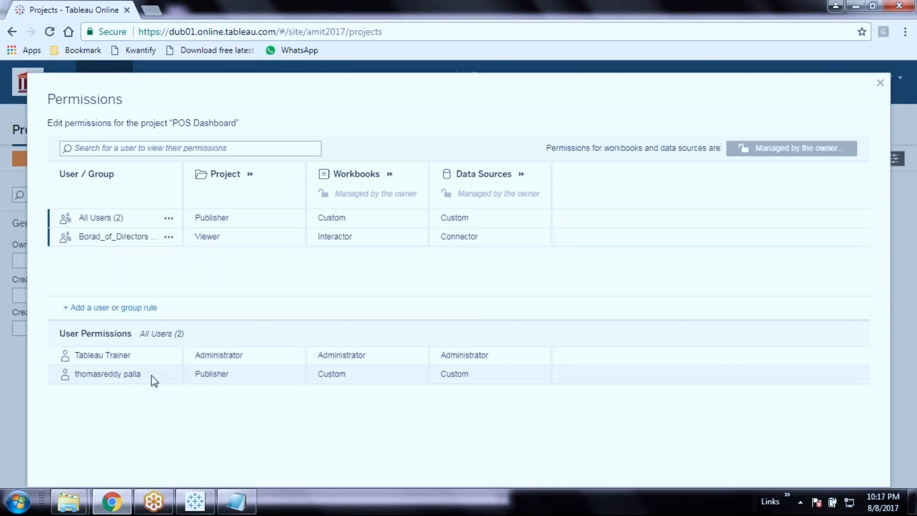
pyautogui.rightClick(128, 377)
pyautogui.click(112, 377)
pyautogui.click(109, 308)
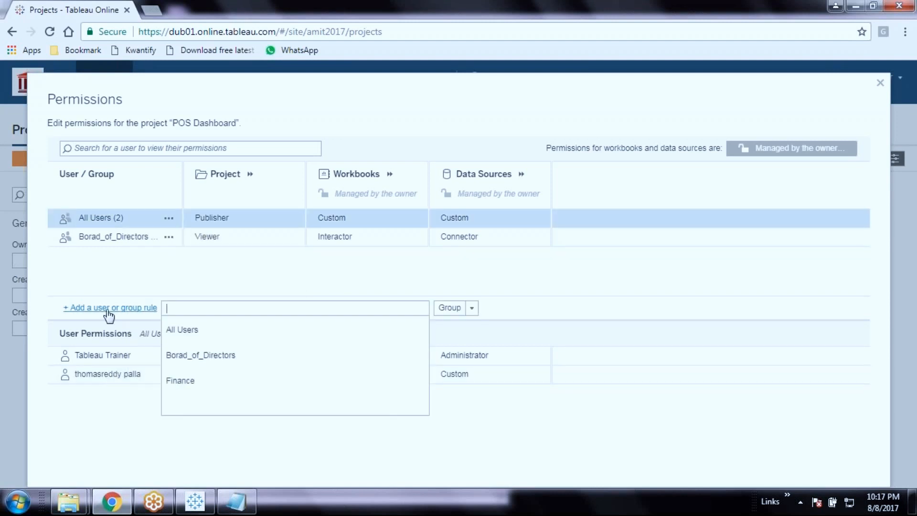
pyautogui.write('tab')
pyautogui.press('BackSpace')
pyautogui.press('BackSpace')
pyautogui.click(195, 281)
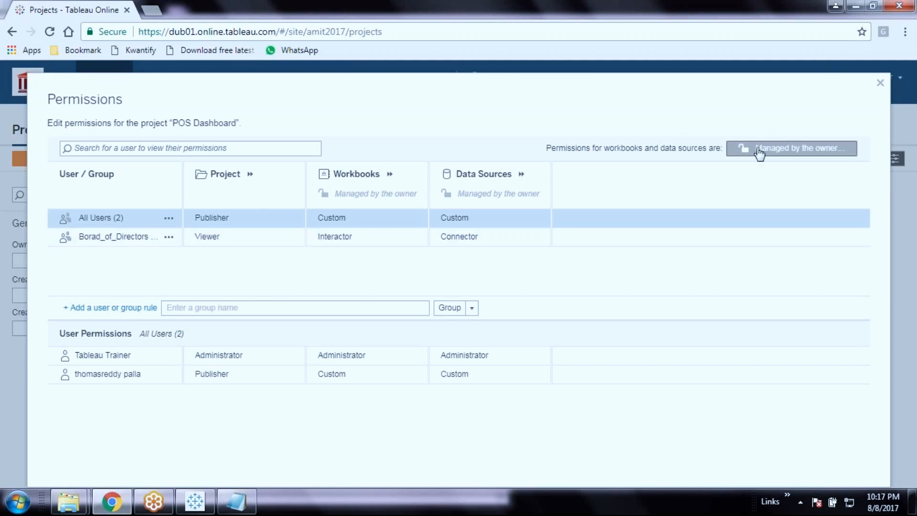
# Close the POS Dashboard project permissions
pyautogui.click(881, 83)
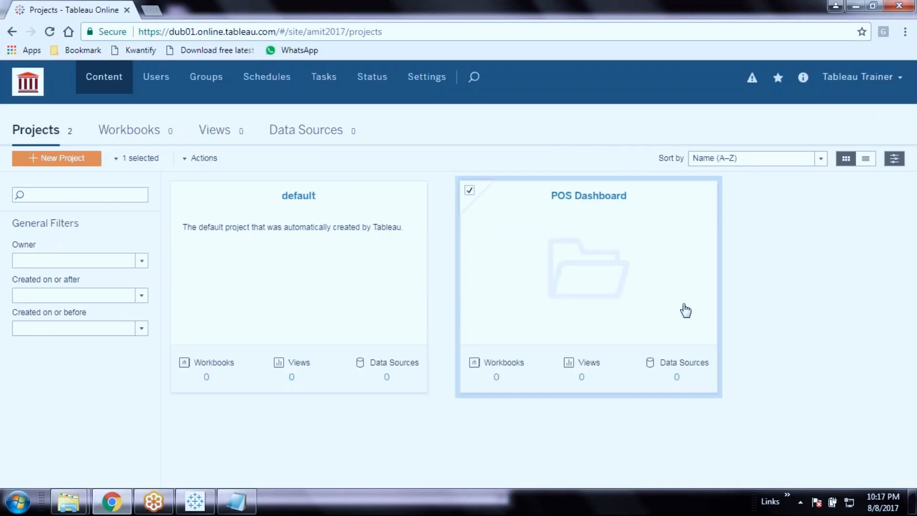
pyautogui.rightClick(792, 283)
pyautogui.click(777, 247)
pyautogui.rightClick(742, 279)
pyautogui.click(772, 259)
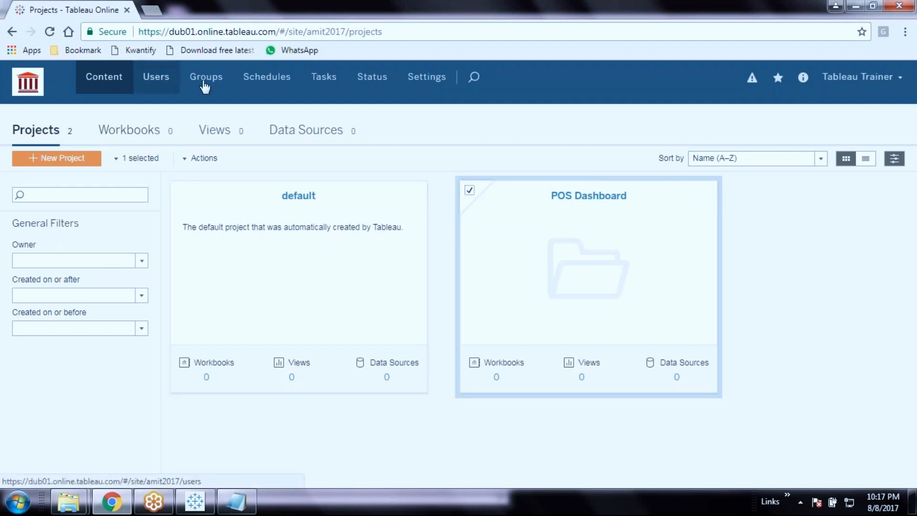
# Look over the daily extract refresh schedules on the Schedules page
pyautogui.click(290, 82)
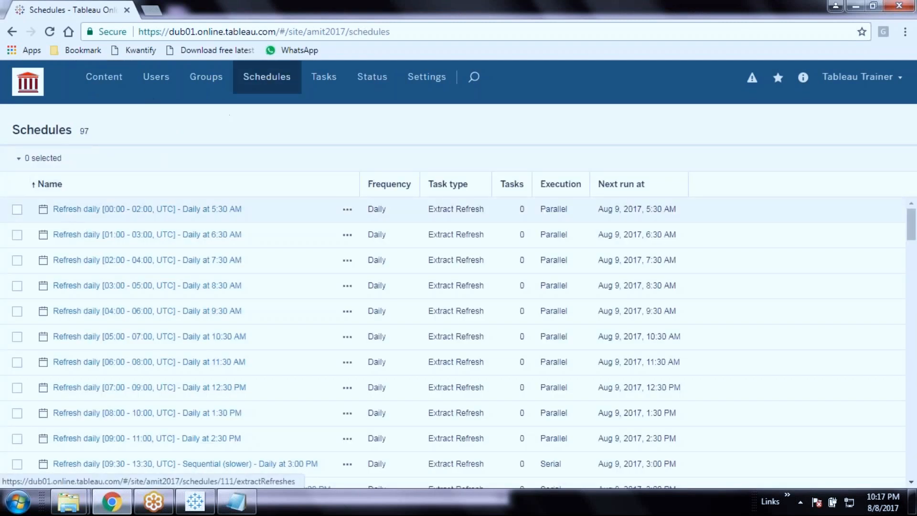
pyautogui.click(17, 209)
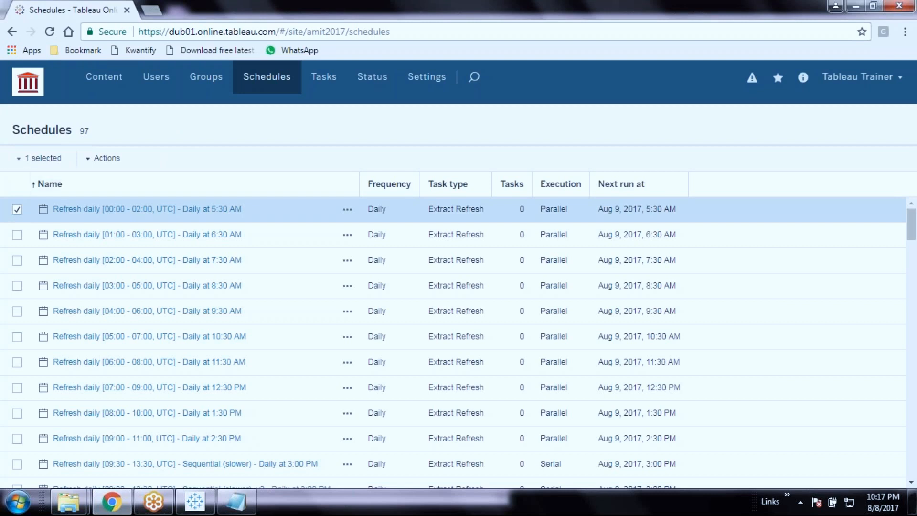
pyautogui.click(103, 158)
pyautogui.click(17, 210)
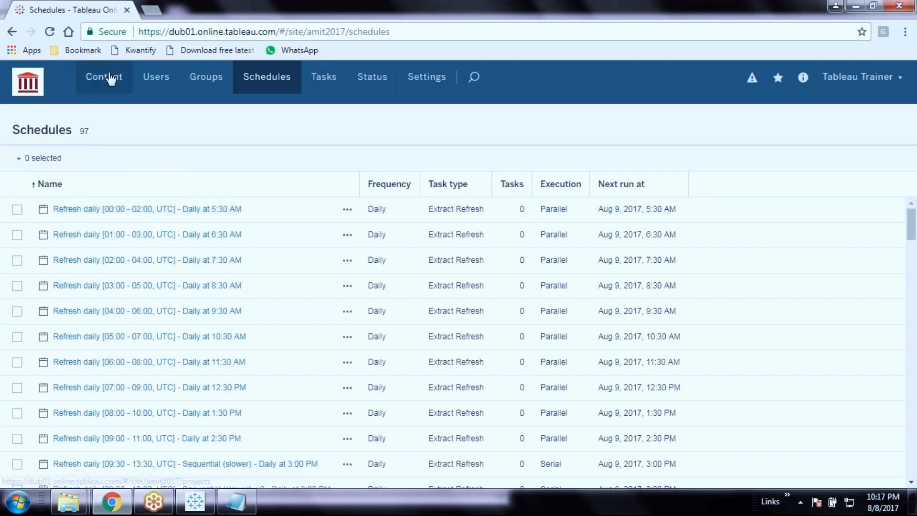
# Return to the Content projects list and check the POS Dashboard project's options
pyautogui.click(109, 79)
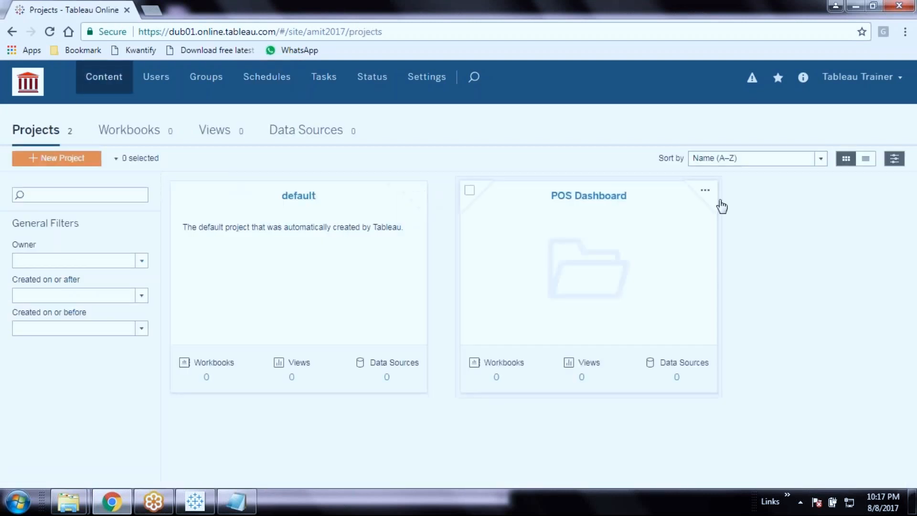
pyautogui.click(706, 190)
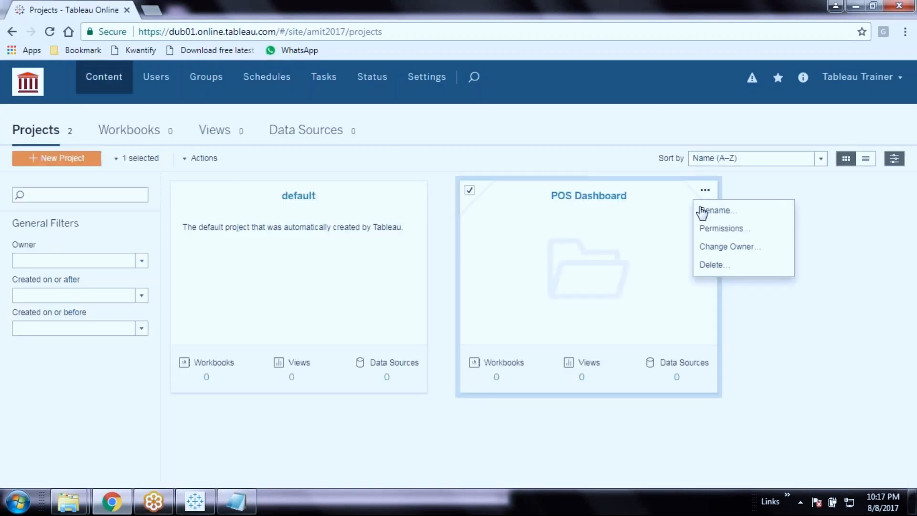
pyautogui.click(797, 376)
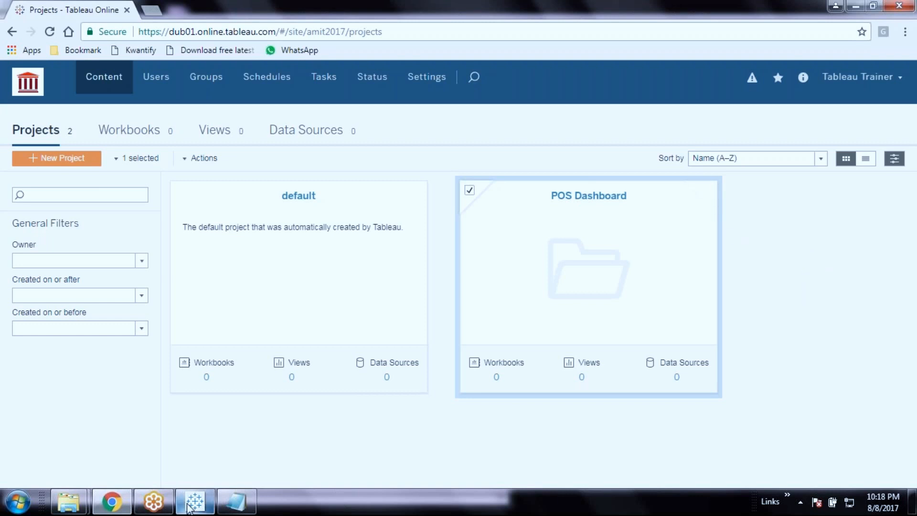
# Switch to the Point_of_Sale_Dashboard workbook in Tableau Desktop and open the Server menu
pyautogui.moveTo(191, 504)
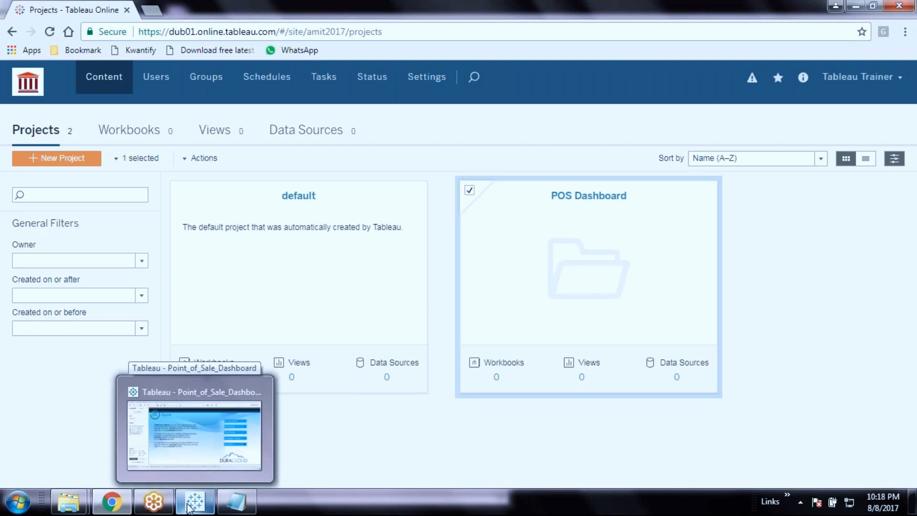
pyautogui.click(189, 506)
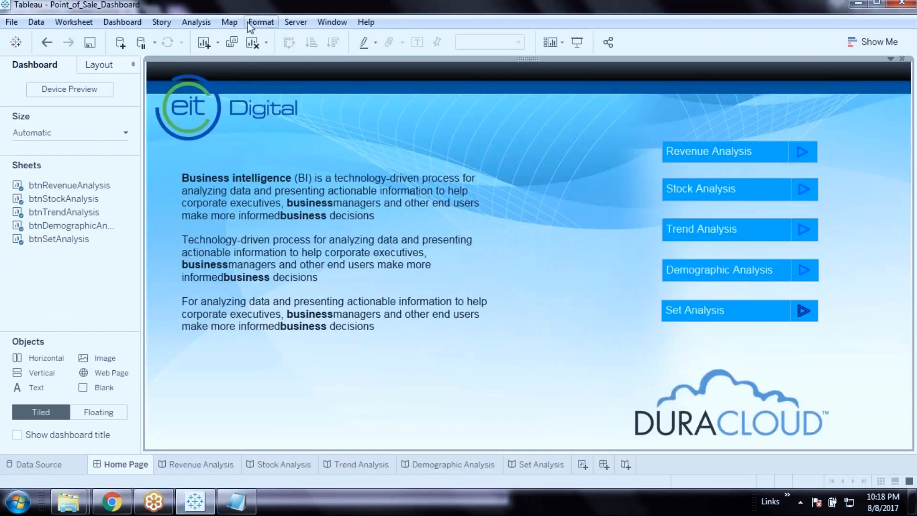
pyautogui.click(296, 22)
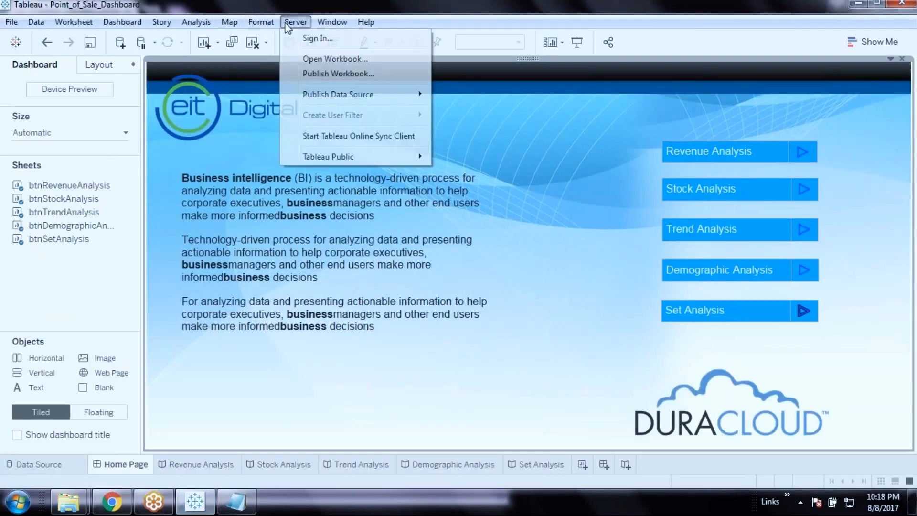
# Sign in to Tableau Online with the account e-mail and password, ticking Remember me
pyautogui.click(318, 39)
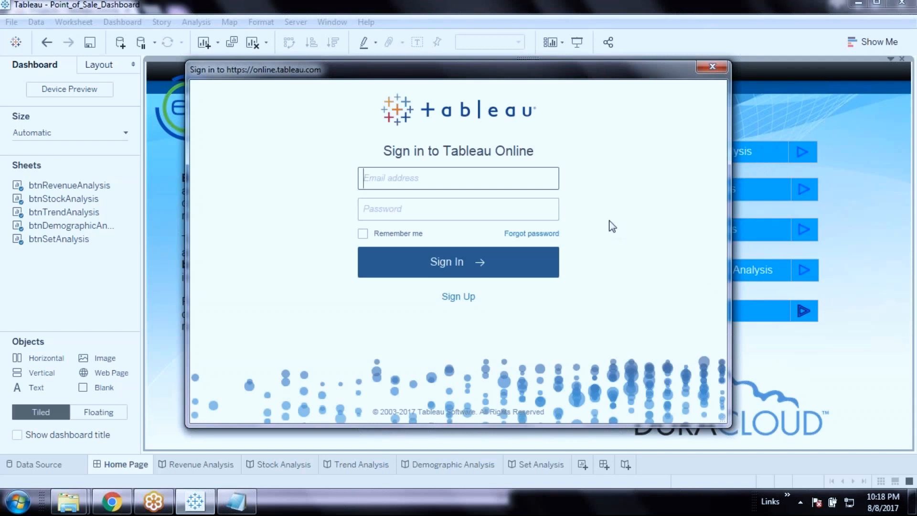
pyautogui.write('t')
pyautogui.press('BackSpace')
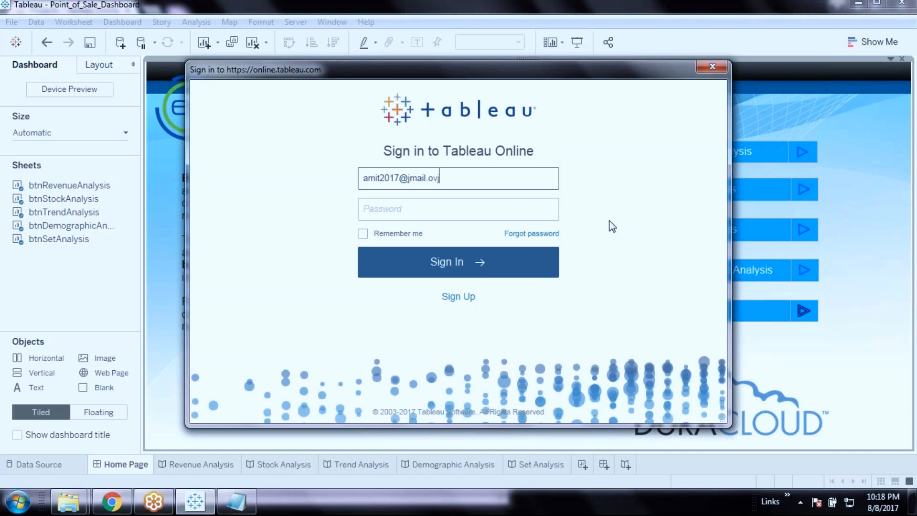
pyautogui.press('Tab')
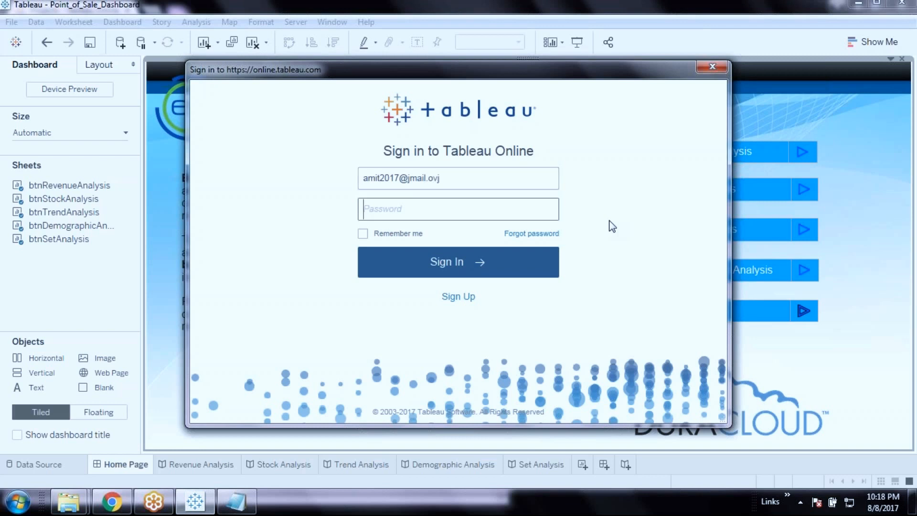
pyautogui.write('••••••••••••')
pyautogui.click(395, 234)
pyautogui.click(483, 261)
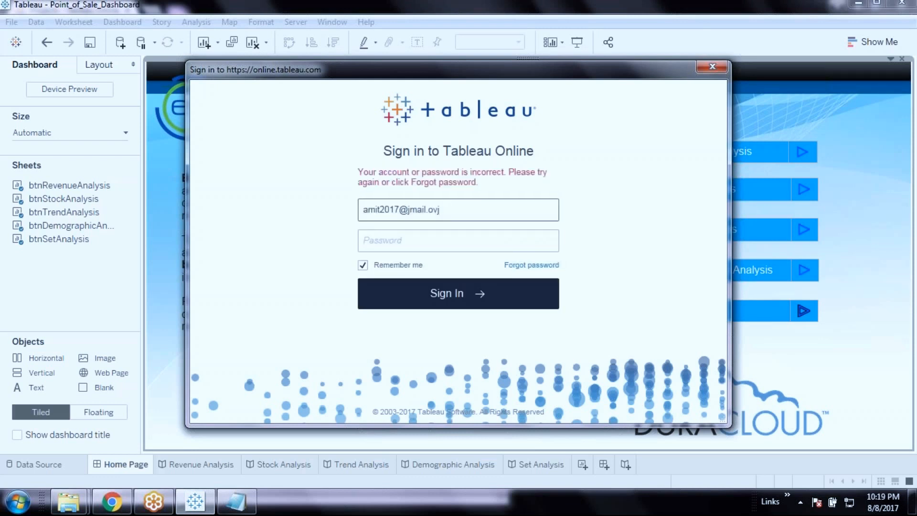
# Re-enter the password, correct the e-mail's last letter to 'h', and resubmit the sign-in
pyautogui.click(468, 246)
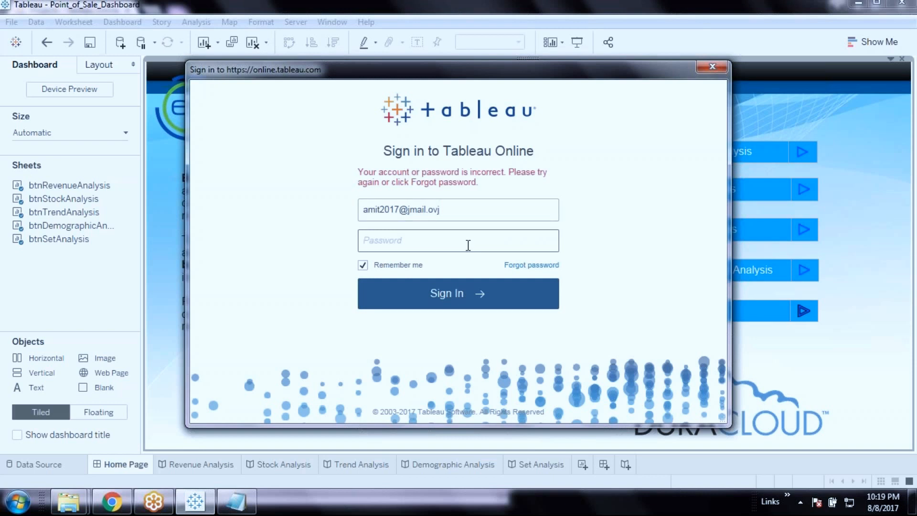
pyautogui.write('*************')
pyautogui.press('Return')
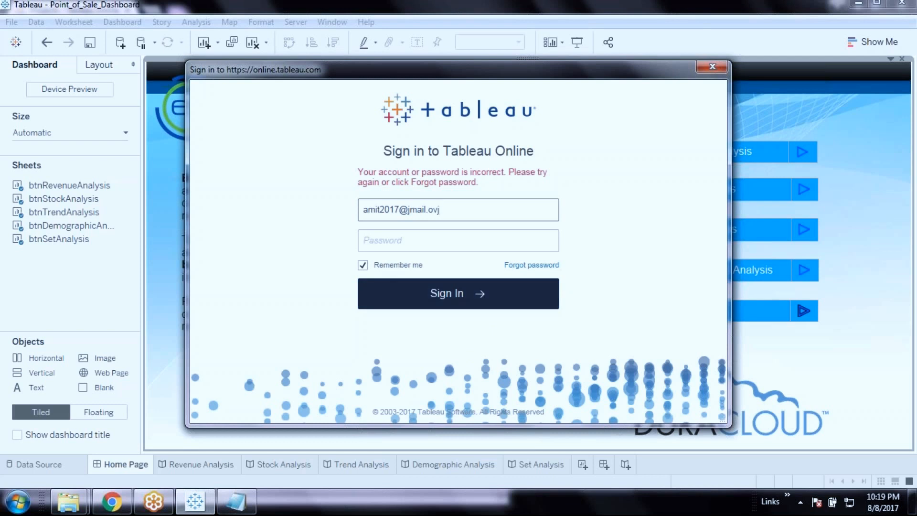
pyautogui.press('BackSpace')
pyautogui.write('h')
pyautogui.press('Tab')
pyautogui.write('************')
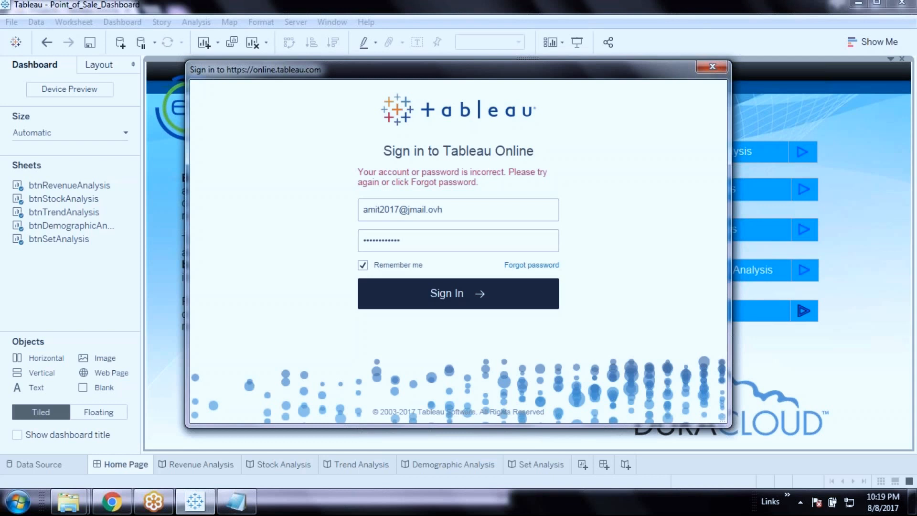
pyautogui.press('Return')
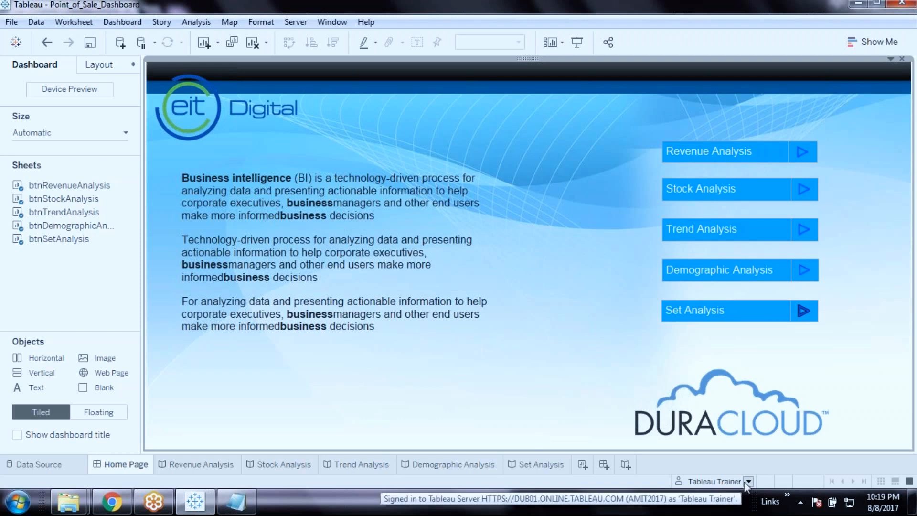
# Preview the dashboard as another user, then switch back to Tableau Trainer's view
pyautogui.click(747, 481)
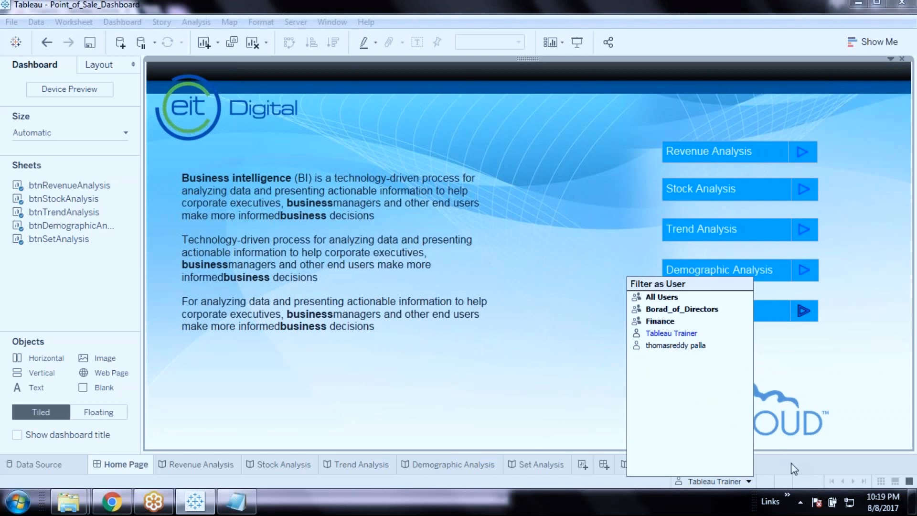
pyautogui.click(698, 346)
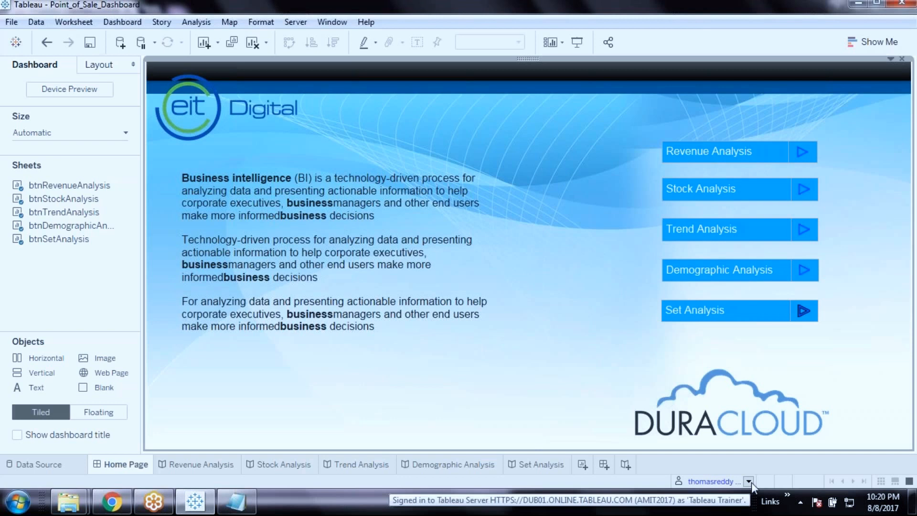
pyautogui.click(750, 482)
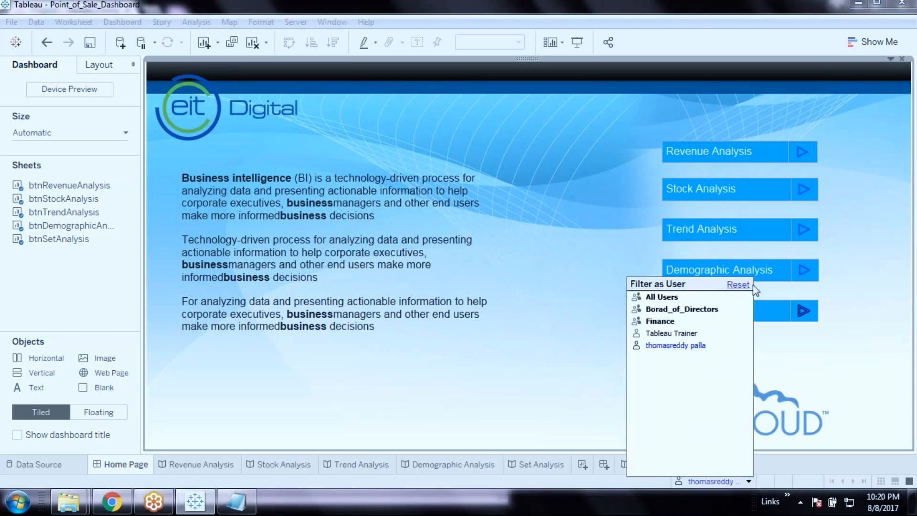
pyautogui.click(670, 333)
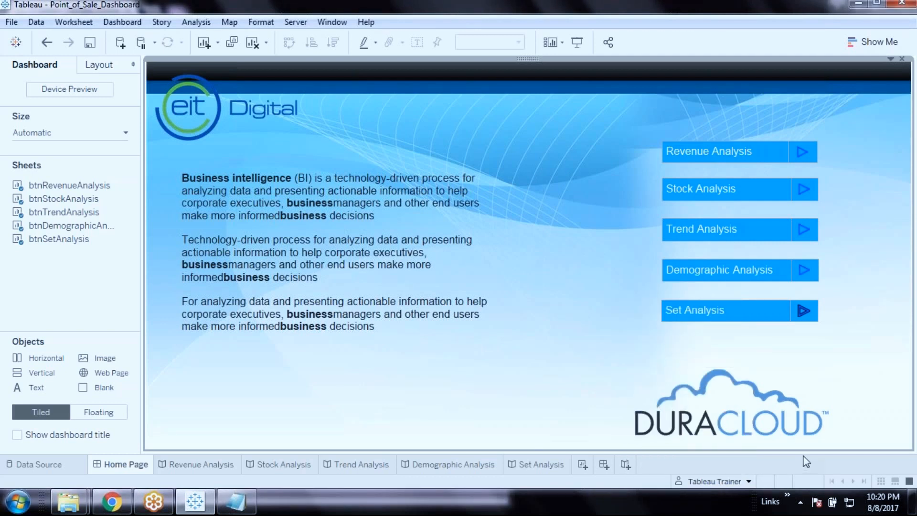
# Save the workbook and dismiss the Filter as User list
pyautogui.click(93, 47)
pyautogui.click(749, 482)
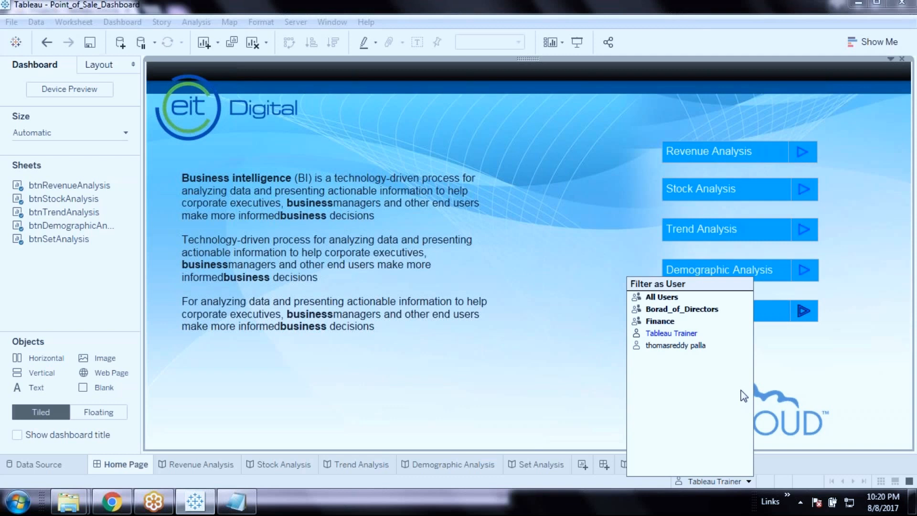
pyautogui.click(822, 463)
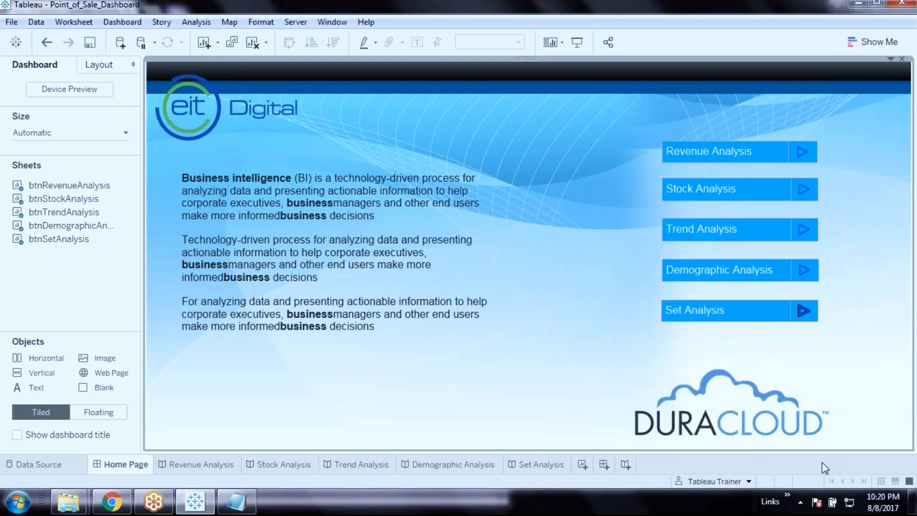
pyautogui.rightClick(822, 462)
pyautogui.click(795, 469)
# Begin publishing the workbook to Tableau Online and view the Project choices
pyautogui.click(301, 25)
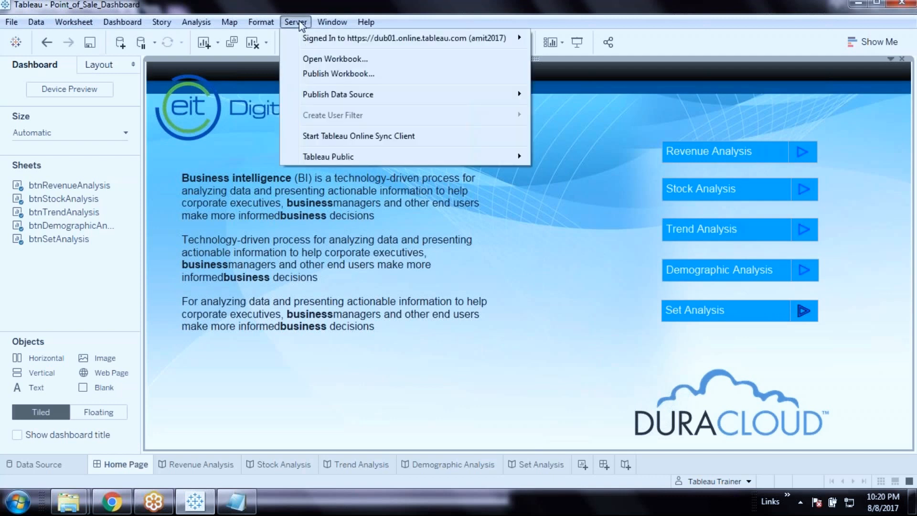
pyautogui.click(366, 77)
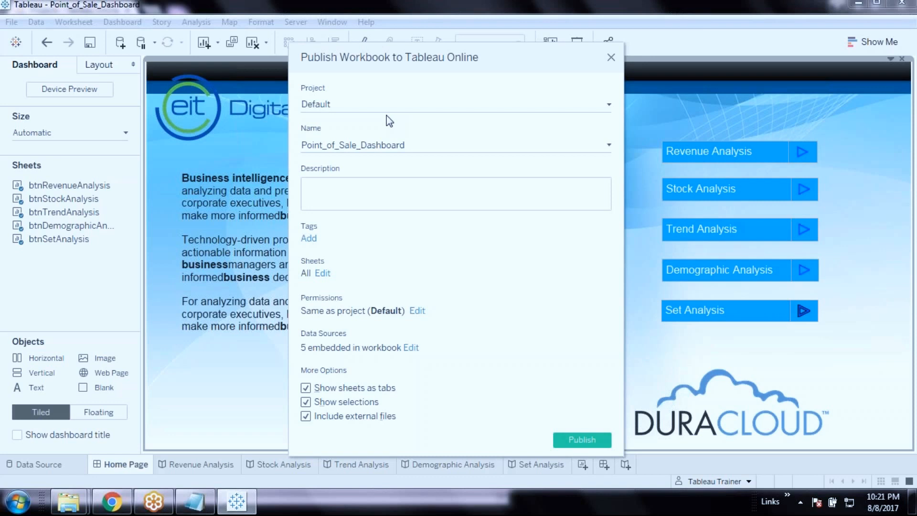
pyautogui.click(438, 103)
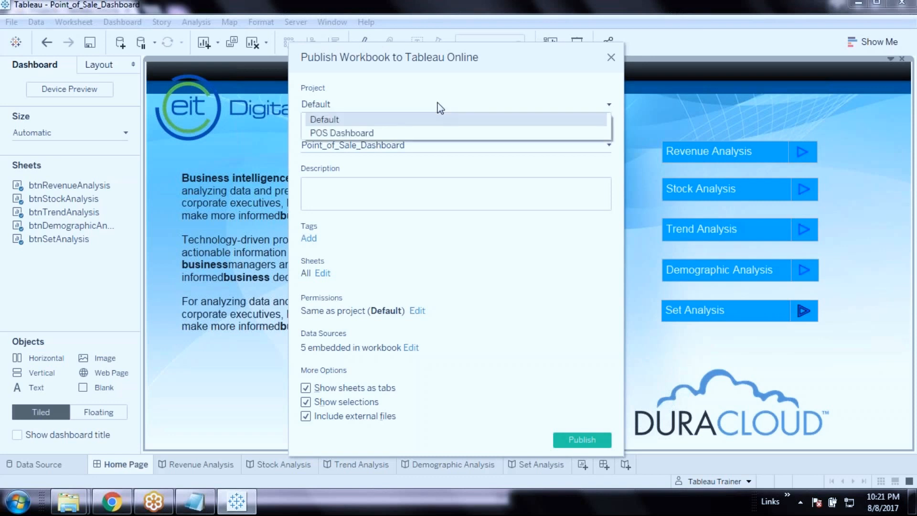
# Choose the POS Dashboard project and rename the workbook 'Point of Sale Dashboard'
pyautogui.click(374, 134)
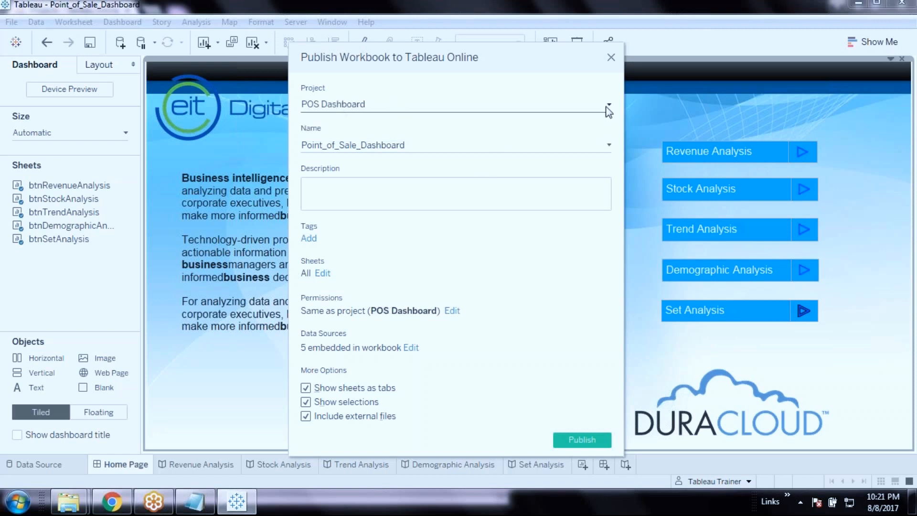
pyautogui.click(422, 145)
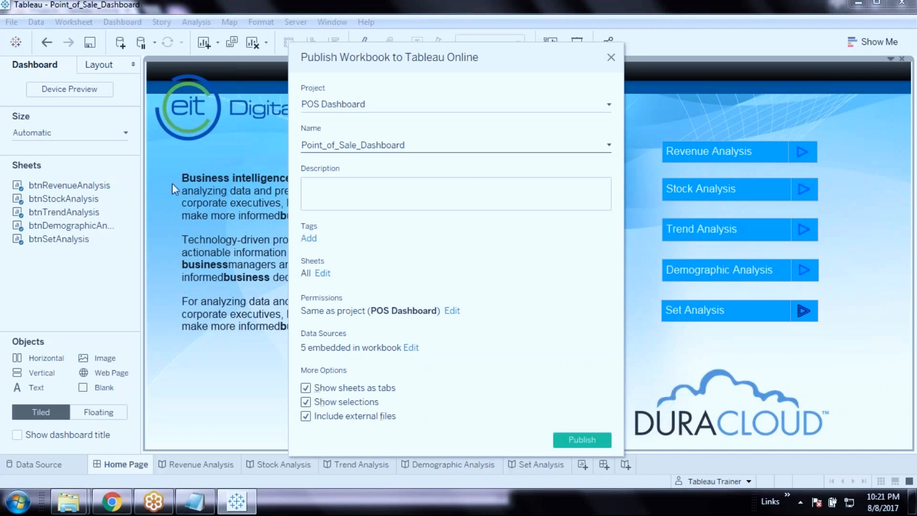
pyautogui.click(327, 145)
pyautogui.press('Right')
pyautogui.press('Right')
pyautogui.press('Right')
pyautogui.press('Right')
pyautogui.hotkey('shift', 'Left')
pyautogui.hotkey('shift', 'Left')
pyautogui.hotkey('shift', 'Left')
pyautogui.hotkey('shift', 'Left')
pyautogui.hotkey('shift', 'Left')
pyautogui.hotkey('shift', 'Left')
pyautogui.hotkey('shift', 'Left')
pyautogui.hotkey('shift', 'Left')
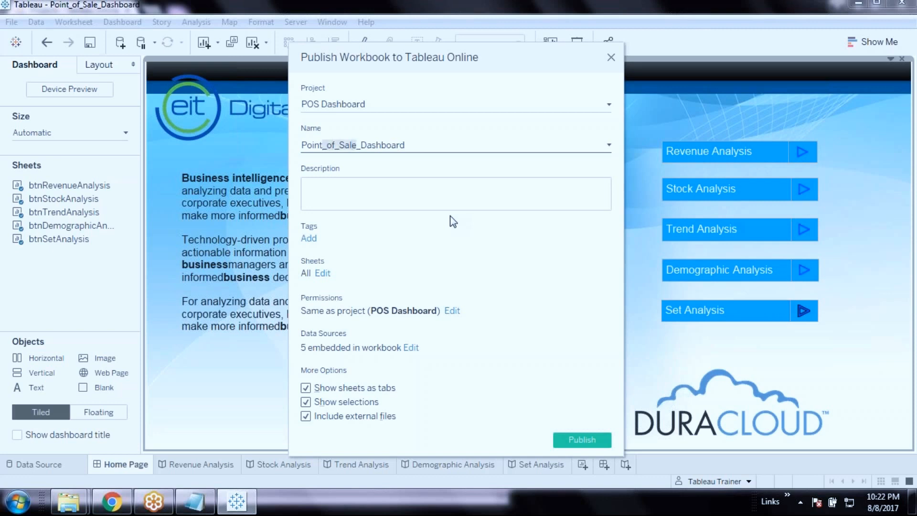
pyautogui.press('Left')
pyautogui.hotkey('shift', 'Right')
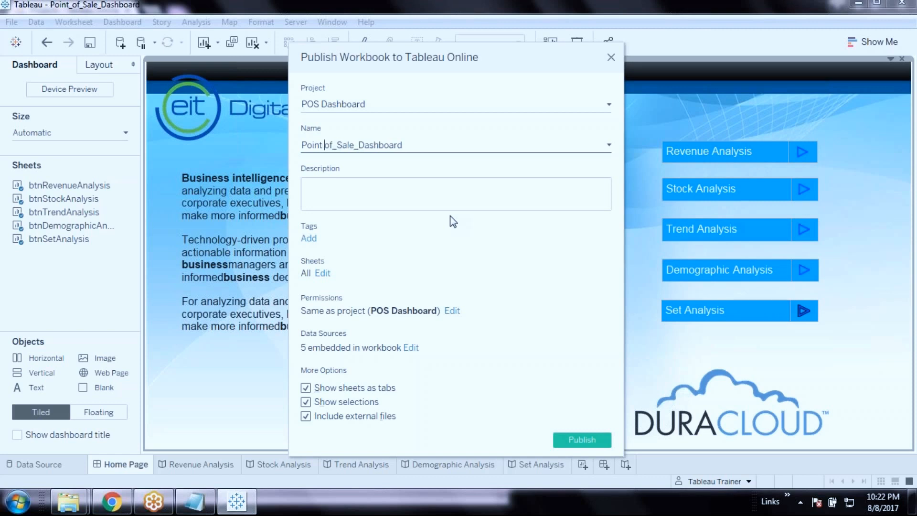
pyautogui.hotkey('shift', 'Right')
pyautogui.hotkey('shift', 'Right')
pyautogui.click(369, 195)
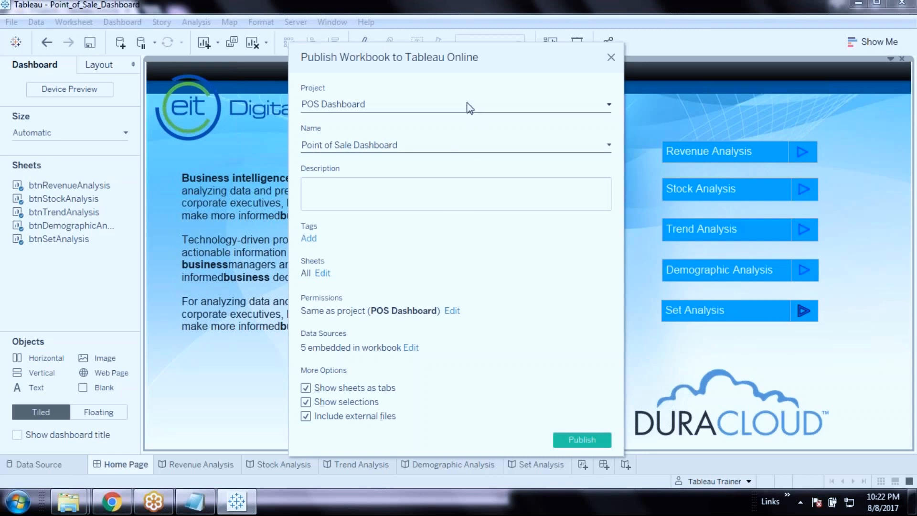
# Keep POS Dashboard as the project and move on to the description field
pyautogui.click(383, 104)
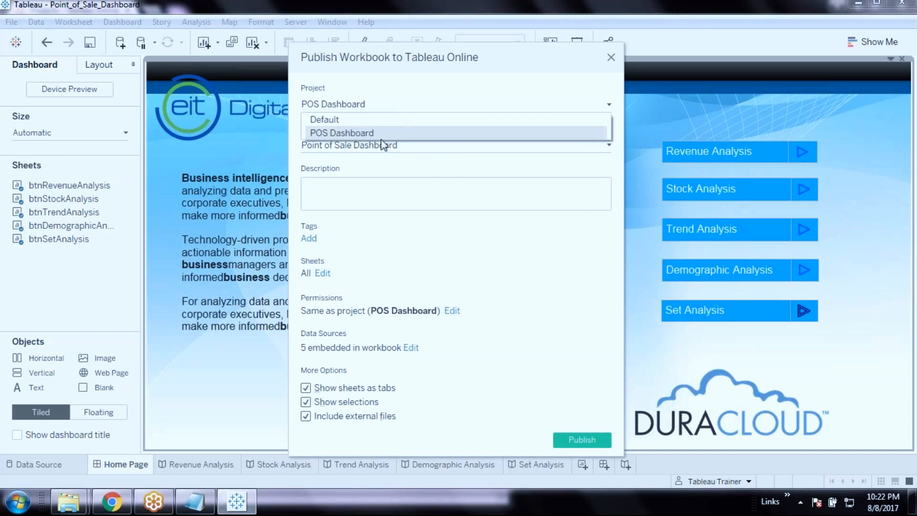
pyautogui.click(360, 134)
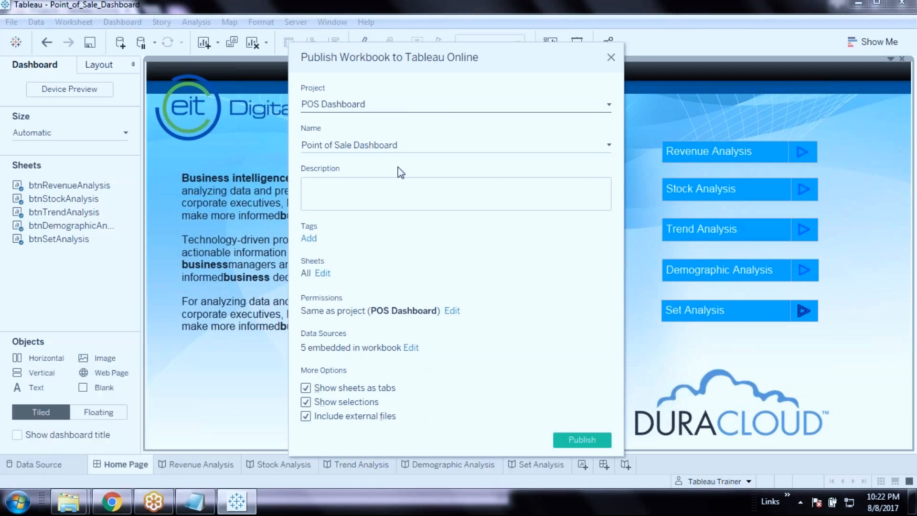
pyautogui.click(400, 188)
pyautogui.click(414, 145)
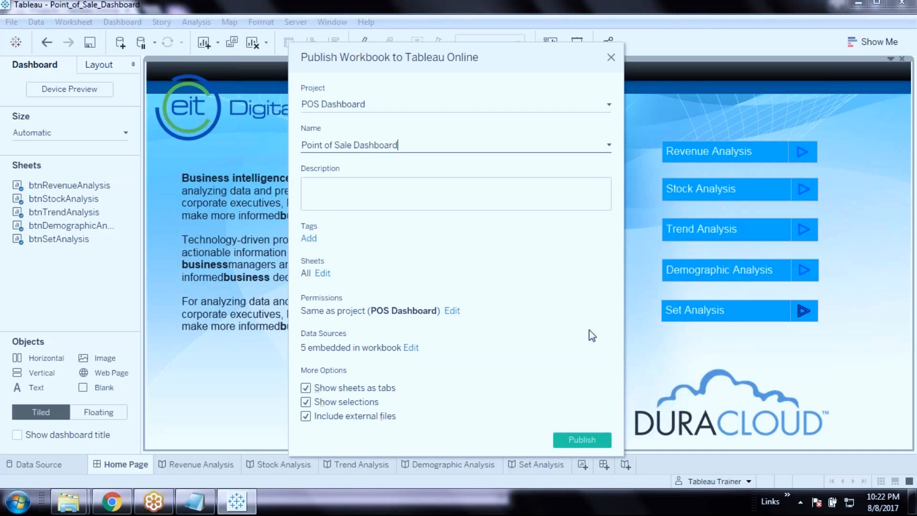
pyautogui.click(341, 186)
# Skip adding tags, then try unchecking and rechecking sheets in the Sheets list
pyautogui.click(309, 240)
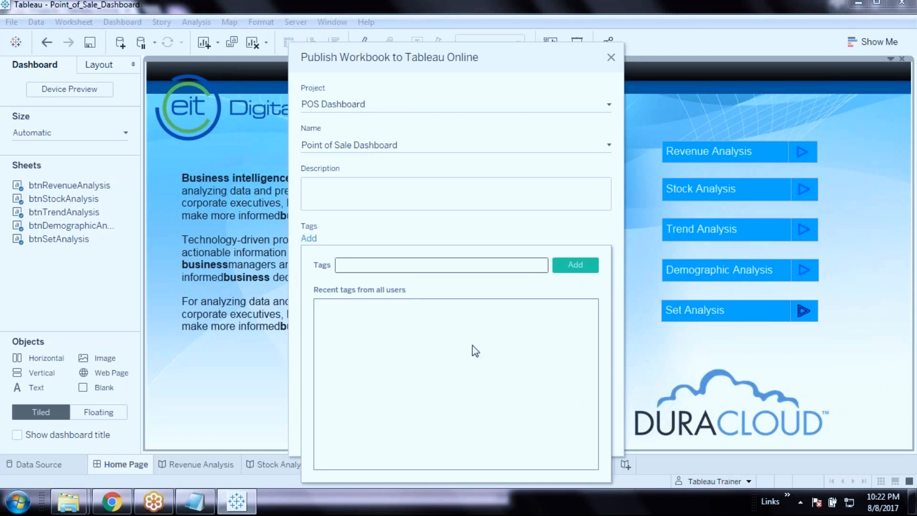
pyautogui.click(480, 227)
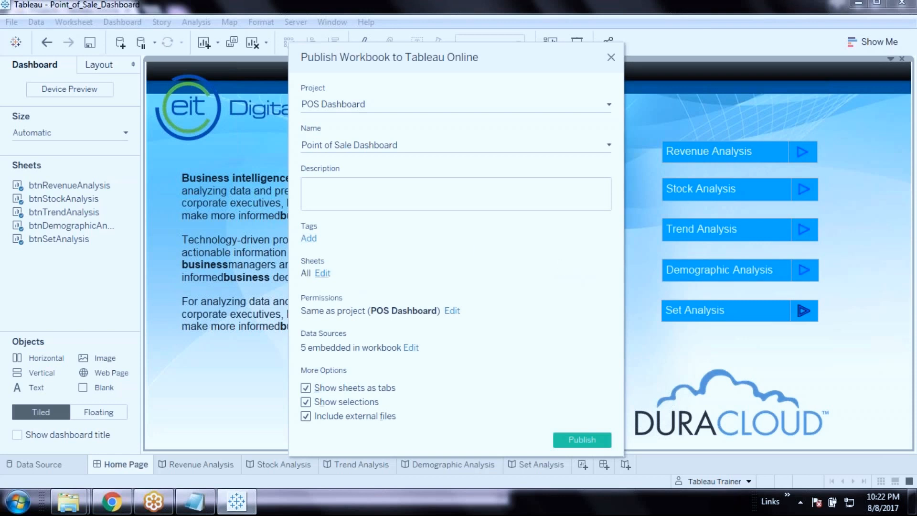
pyautogui.click(323, 273)
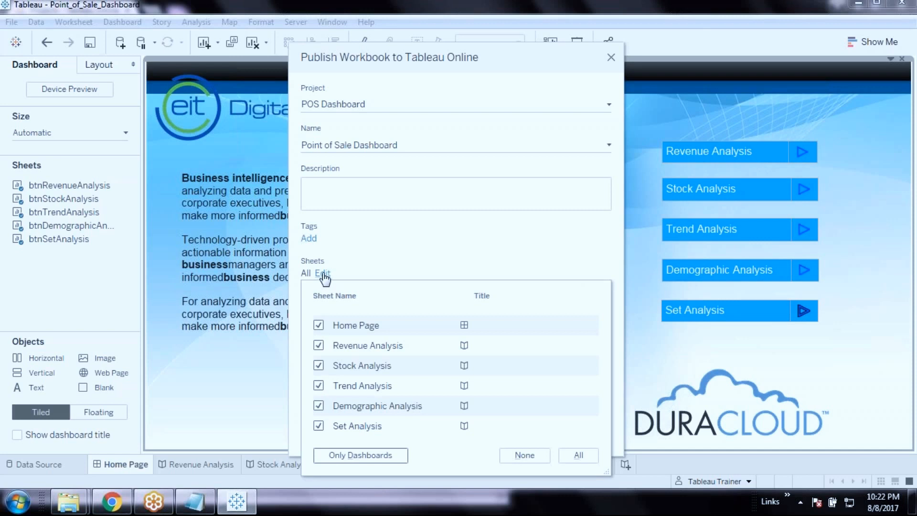
pyautogui.moveTo(345, 325)
pyautogui.moveTo(349, 431)
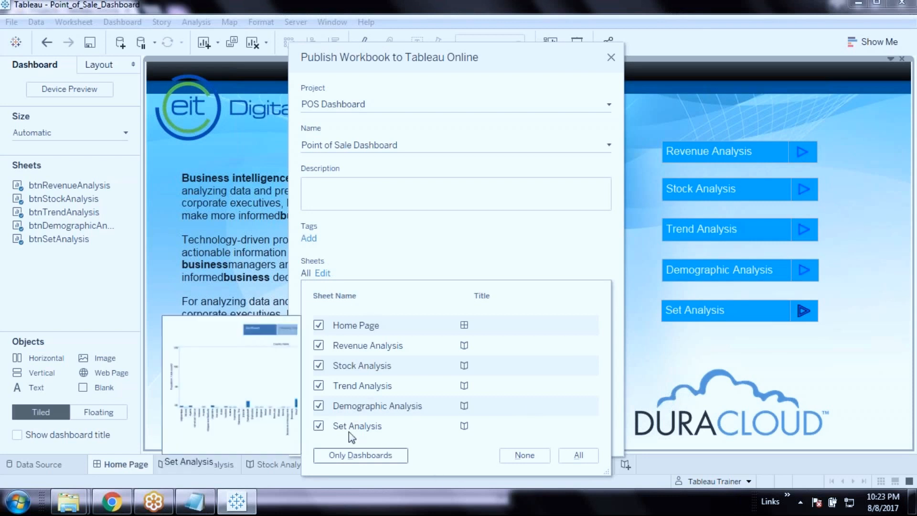
pyautogui.click(319, 424)
pyautogui.click(319, 406)
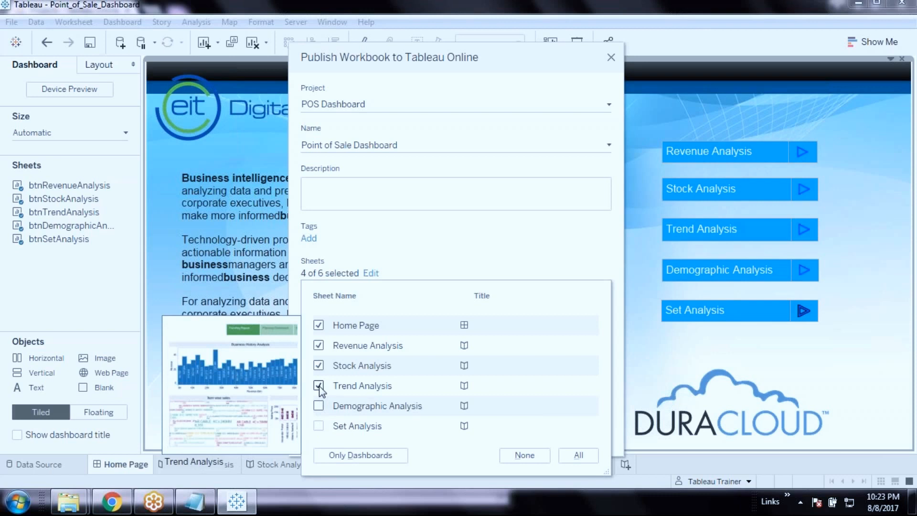
pyautogui.click(319, 386)
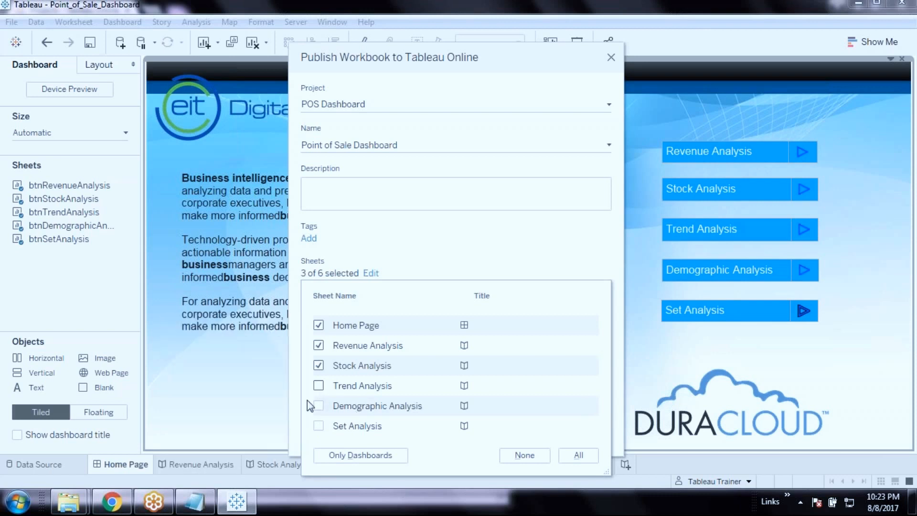
pyautogui.moveTo(367, 427)
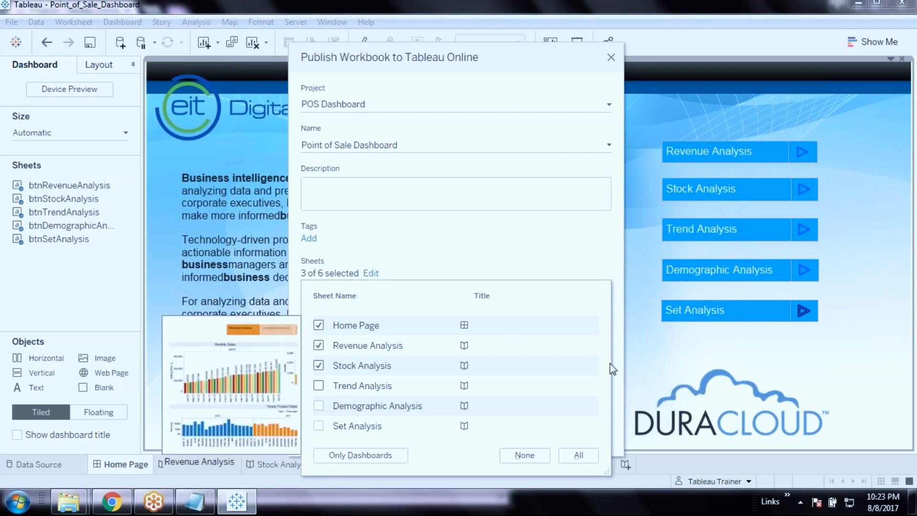
pyautogui.moveTo(318, 403)
pyautogui.click(319, 385)
pyautogui.click(318, 406)
pyautogui.click(319, 426)
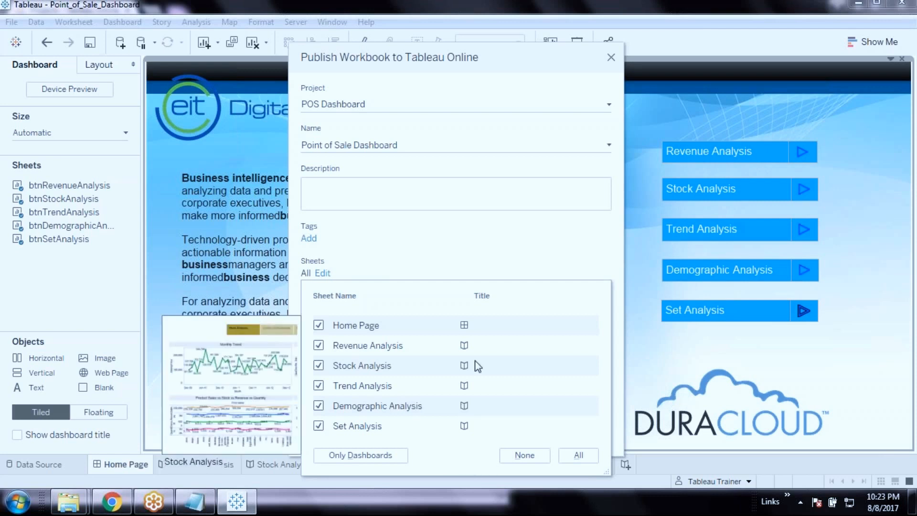
# Publish the dashboard plus Revenue, Stock, Trend and Demographic Analysis, excluding Set Analysis
pyautogui.click(349, 456)
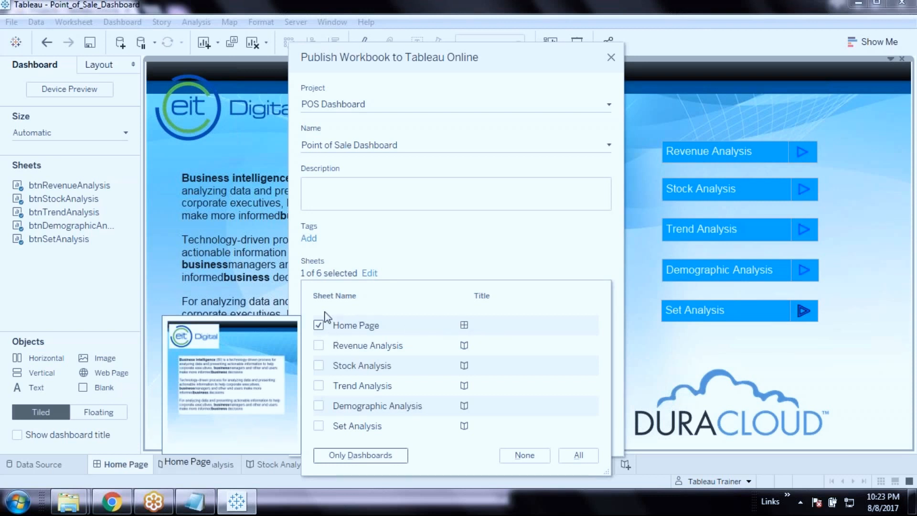
pyautogui.click(319, 345)
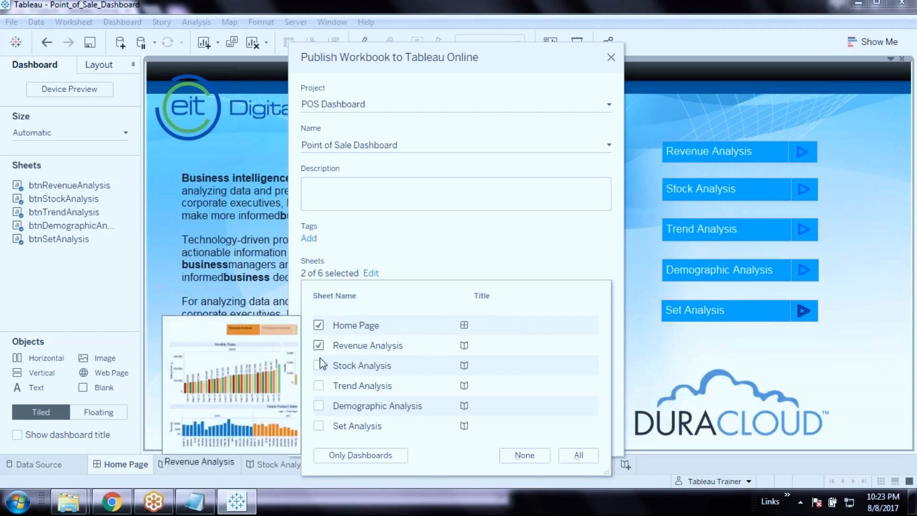
pyautogui.click(319, 365)
pyautogui.click(319, 385)
pyautogui.click(319, 425)
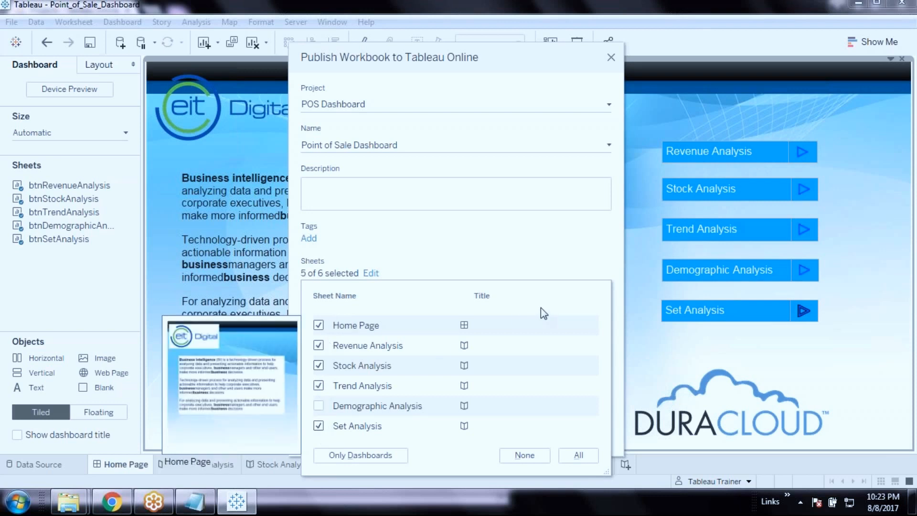
pyautogui.click(320, 406)
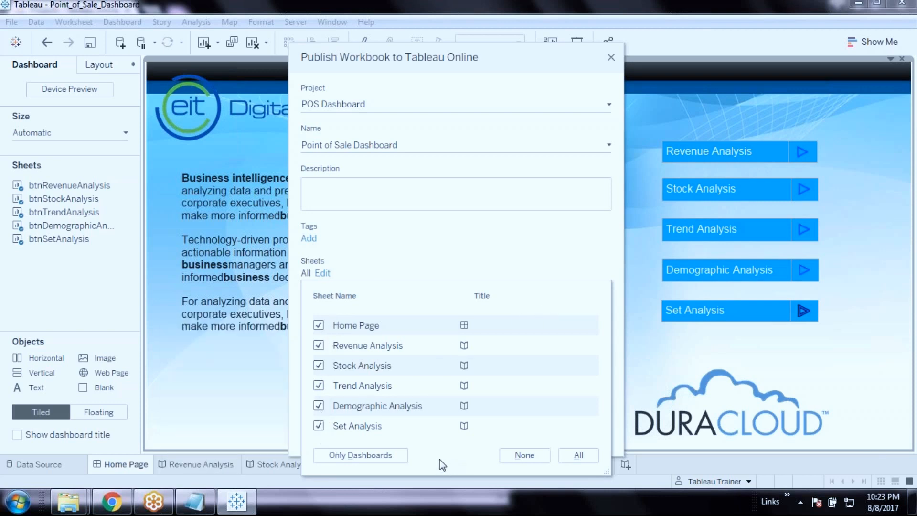
pyautogui.click(318, 426)
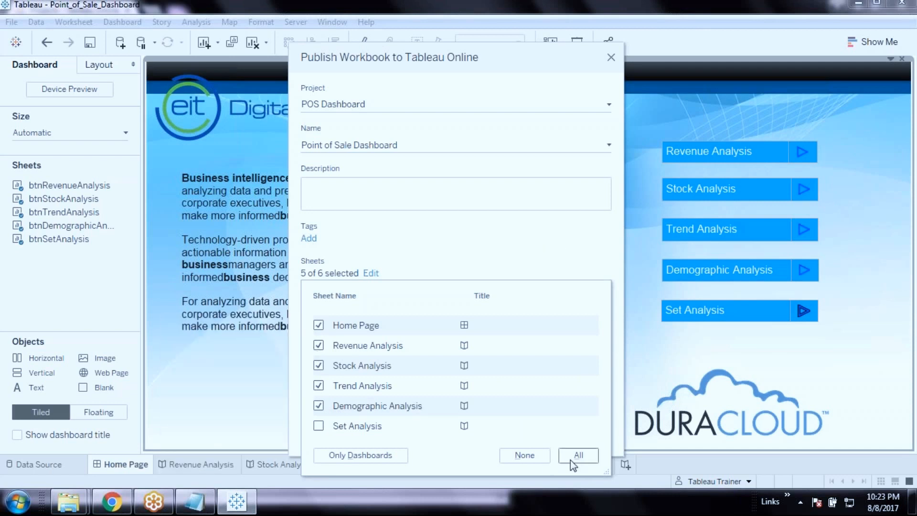
pyautogui.click(538, 245)
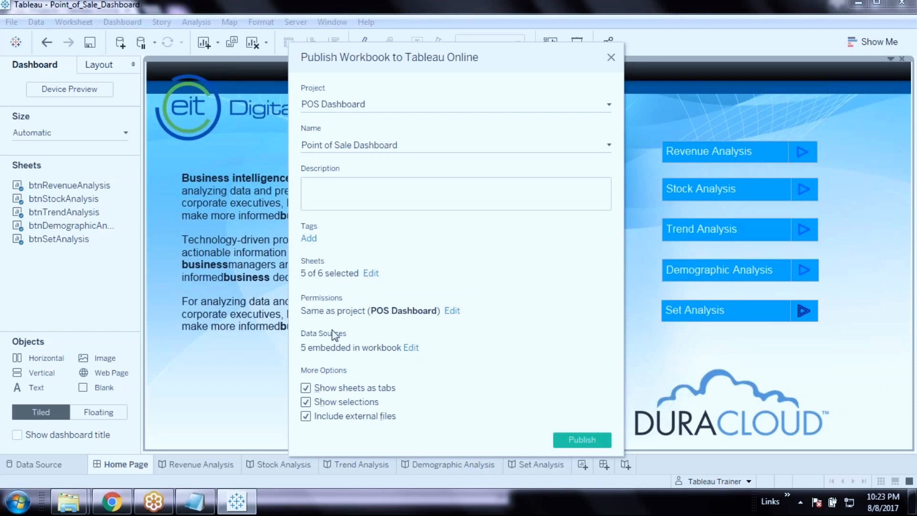
# Open the workbook permissions and select the Borad_of_Directors entry, briefly expanding All Users
pyautogui.click(452, 311)
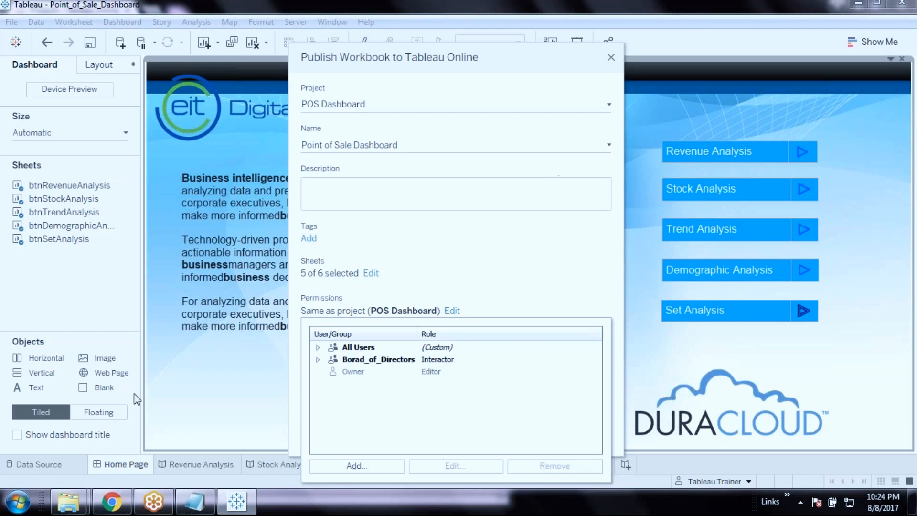
pyautogui.click(379, 362)
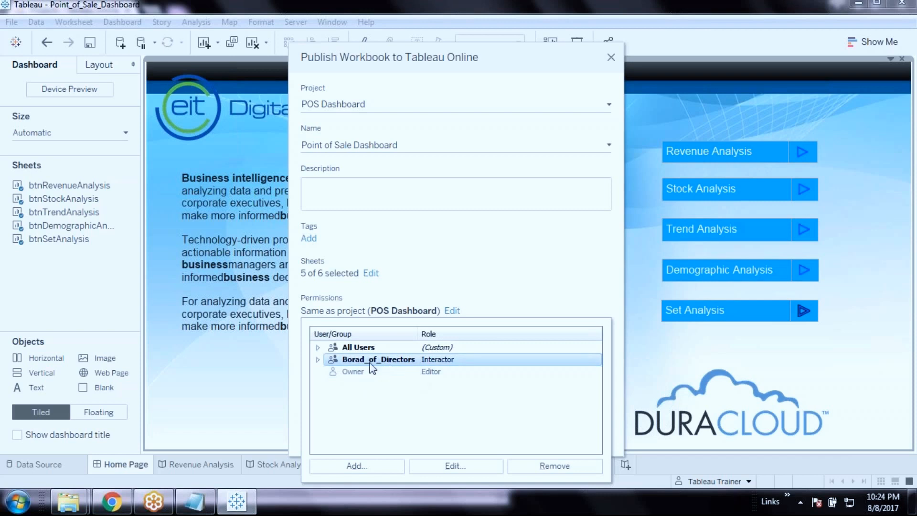
pyautogui.click(319, 348)
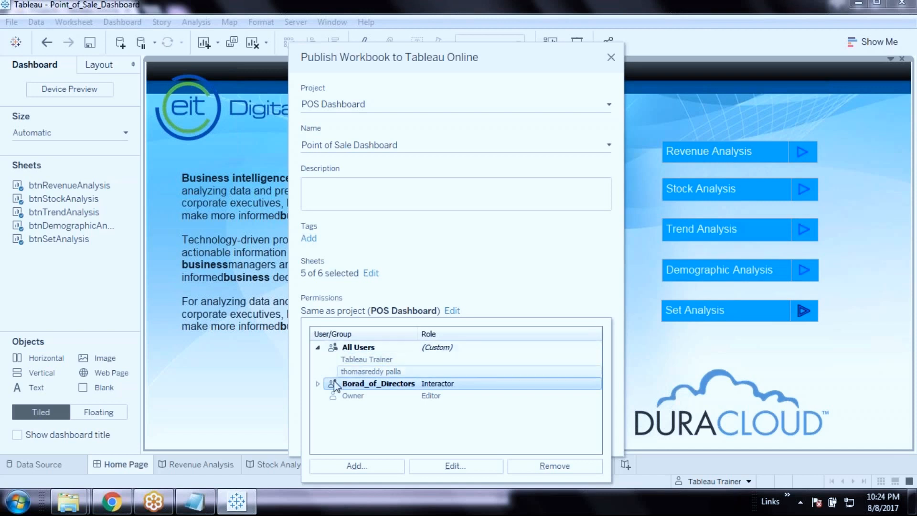
pyautogui.click(318, 348)
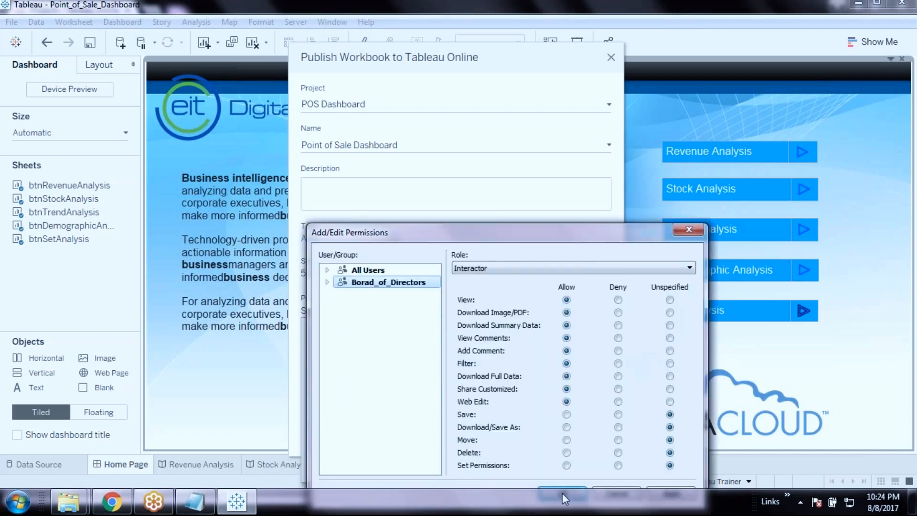
# Try Editor and Viewer roles for Borad_of_Directors, then confirm it as Interactor
pyautogui.moveTo(428, 239); pyautogui.dragTo(417, 118)
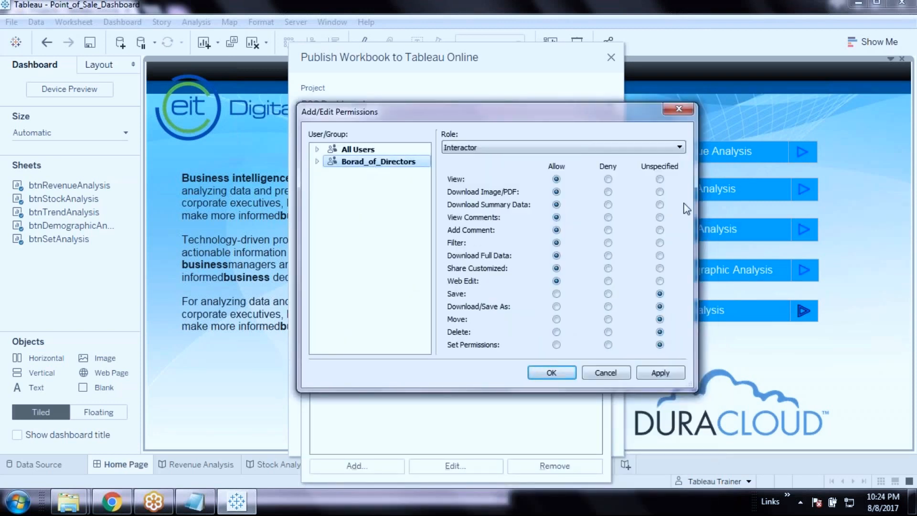
pyautogui.click(680, 148)
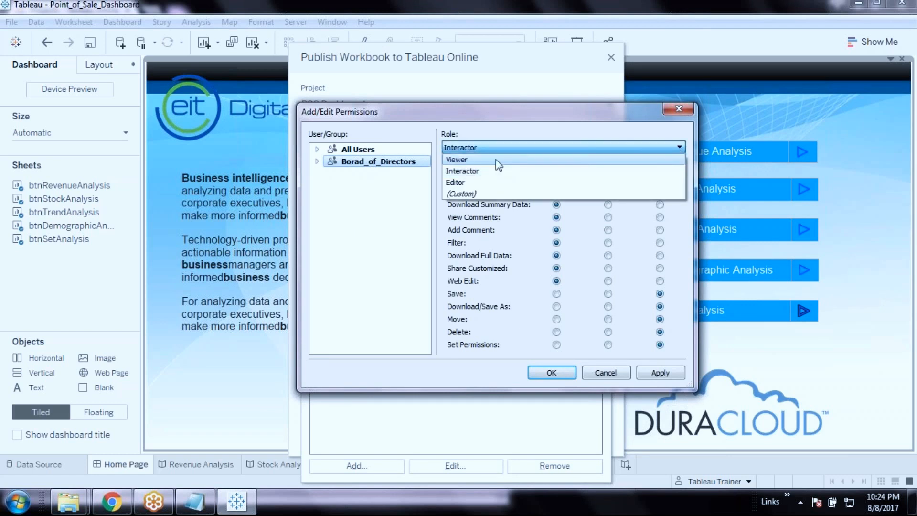
pyautogui.click(478, 182)
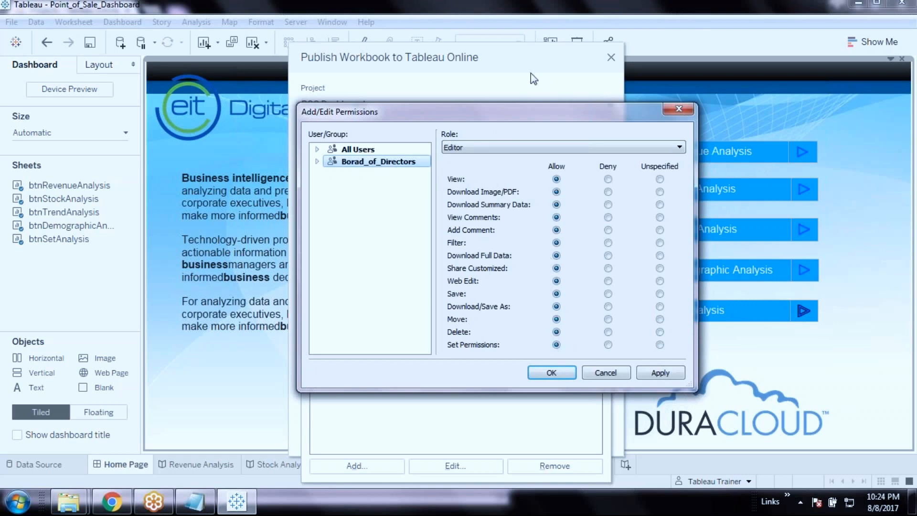
pyautogui.click(484, 148)
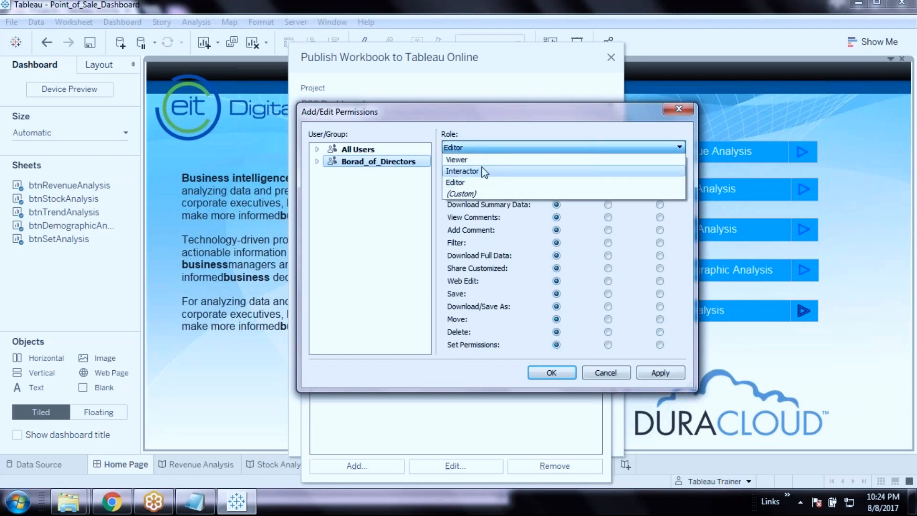
pyautogui.click(480, 171)
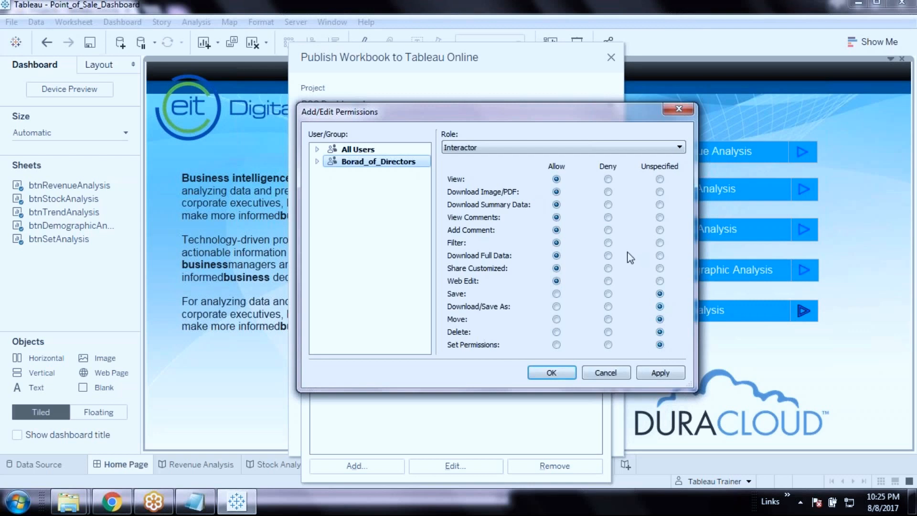
pyautogui.click(632, 148)
pyautogui.click(456, 160)
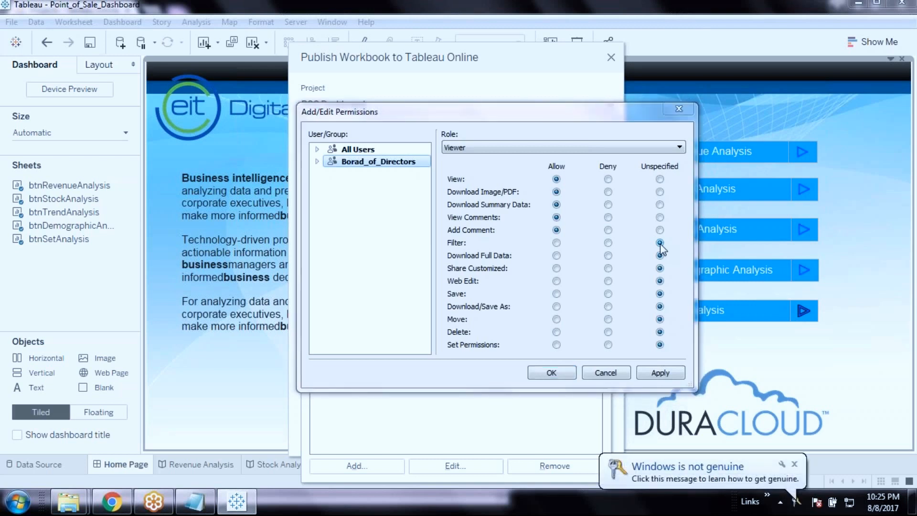
pyautogui.click(597, 129)
pyautogui.click(483, 149)
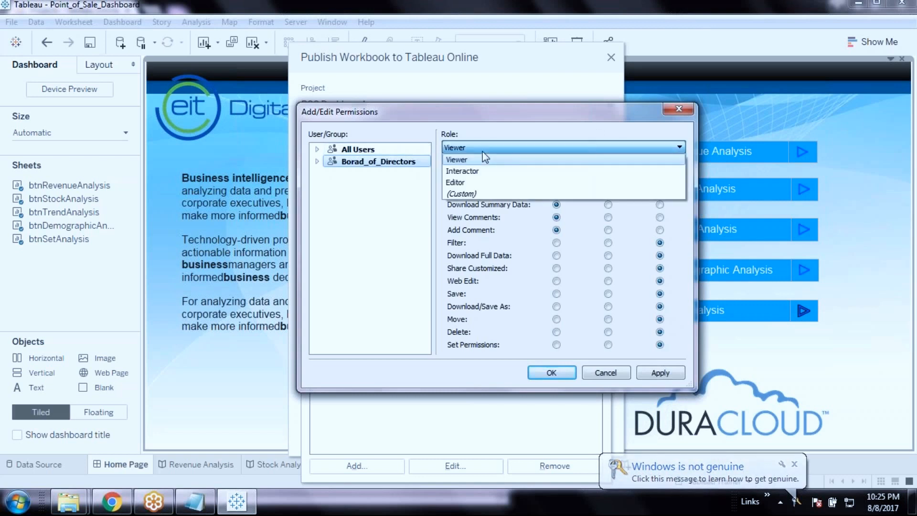
pyautogui.click(528, 171)
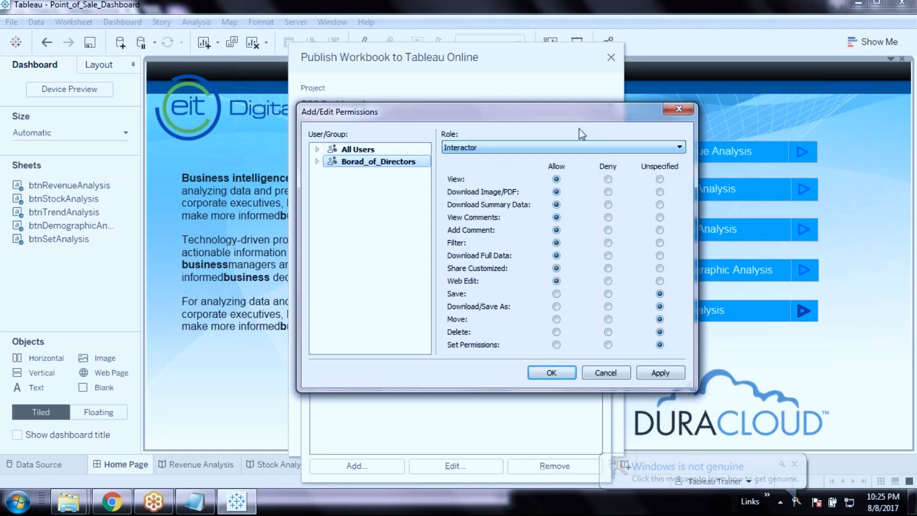
pyautogui.click(552, 373)
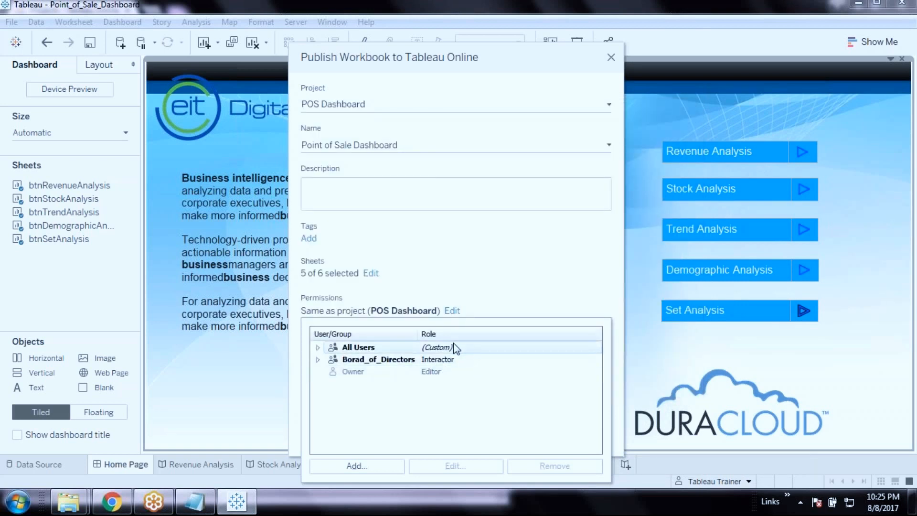
# Give the Borad_of_Directors group the Editor role in the workbook's publish permissions
pyautogui.click(385, 364)
pyautogui.click(568, 198)
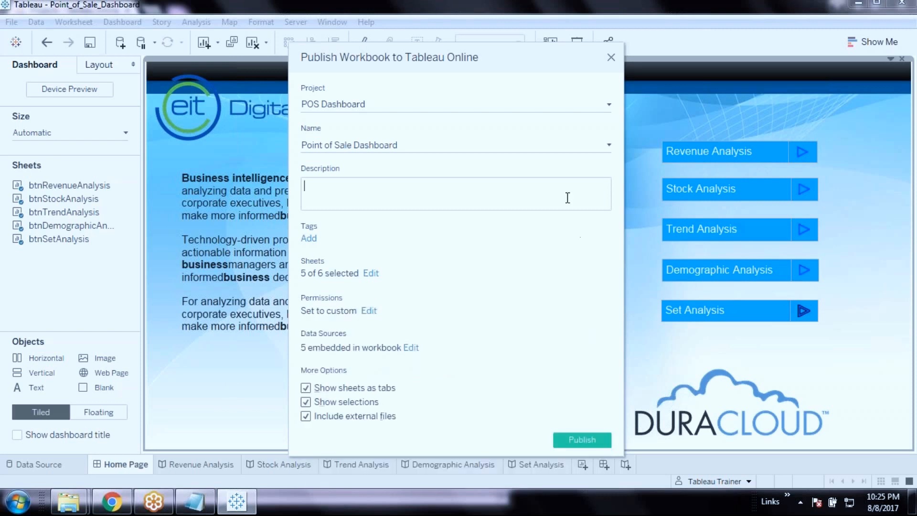
pyautogui.click(369, 311)
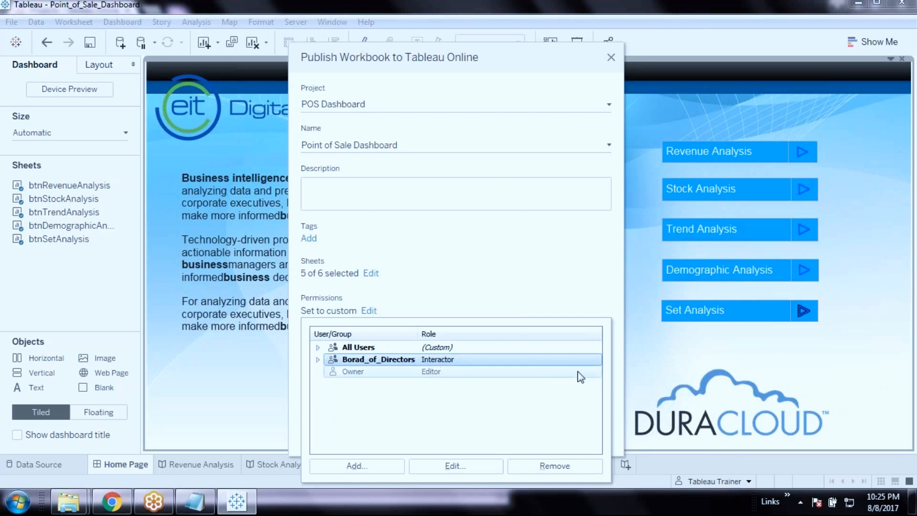
pyautogui.click(455, 466)
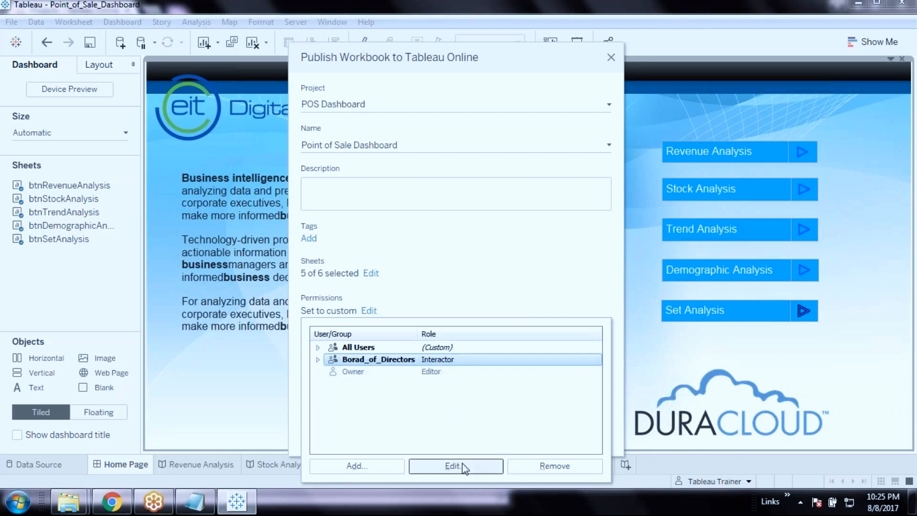
pyautogui.click(614, 265)
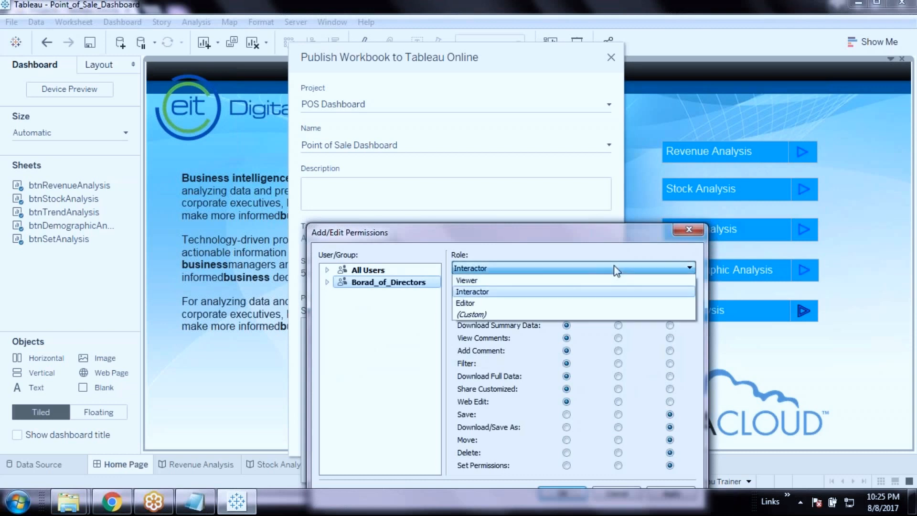
pyautogui.click(475, 300)
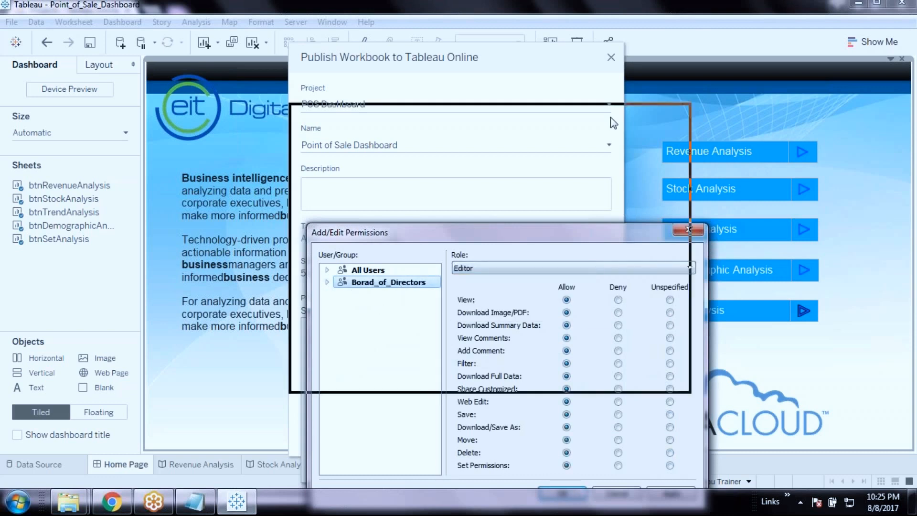
pyautogui.click(534, 372)
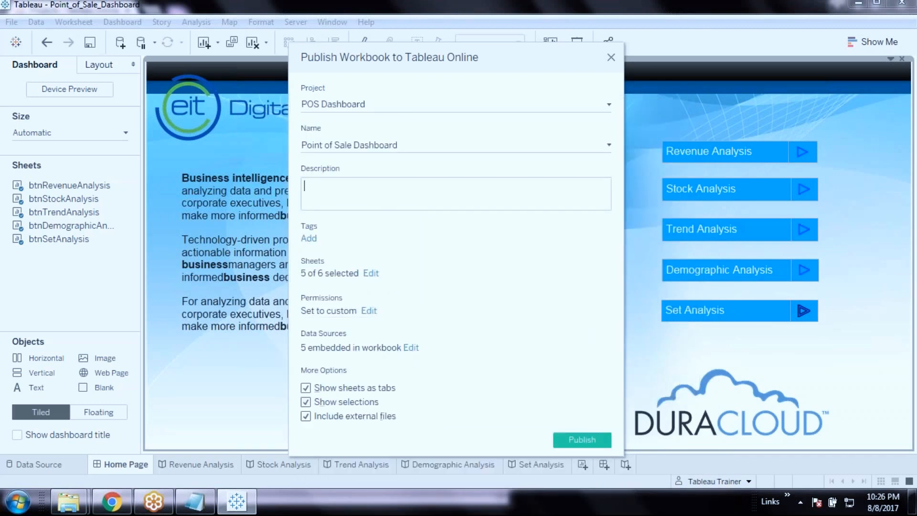
# Set the Clipboard and PopulationDB data sources to publish separately
pyautogui.click(411, 348)
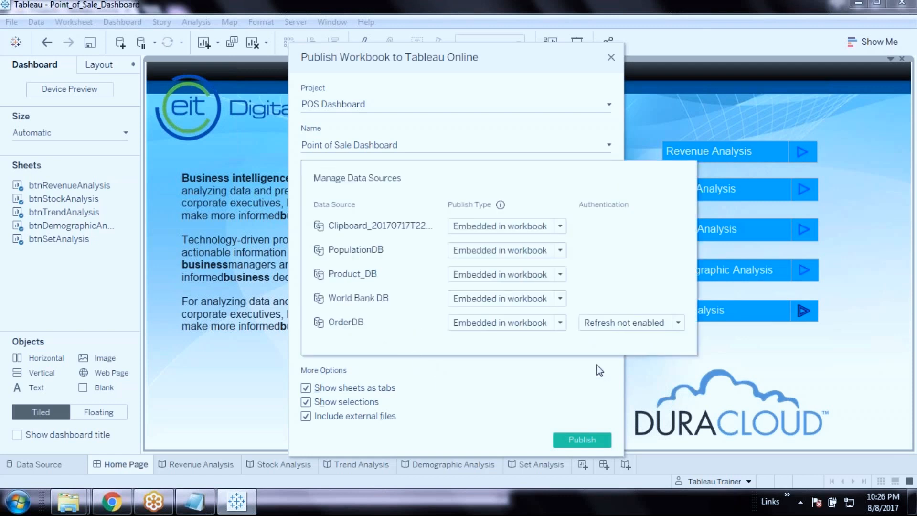
pyautogui.click(561, 228)
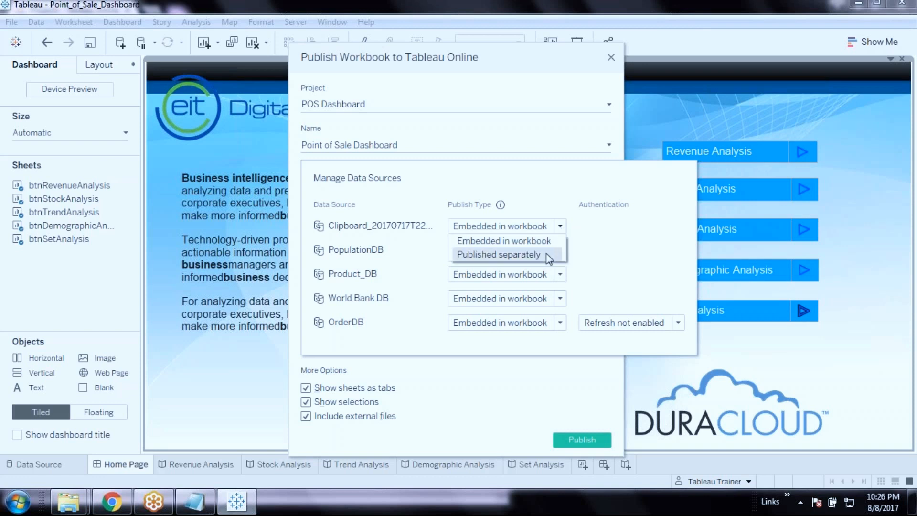
pyautogui.click(586, 198)
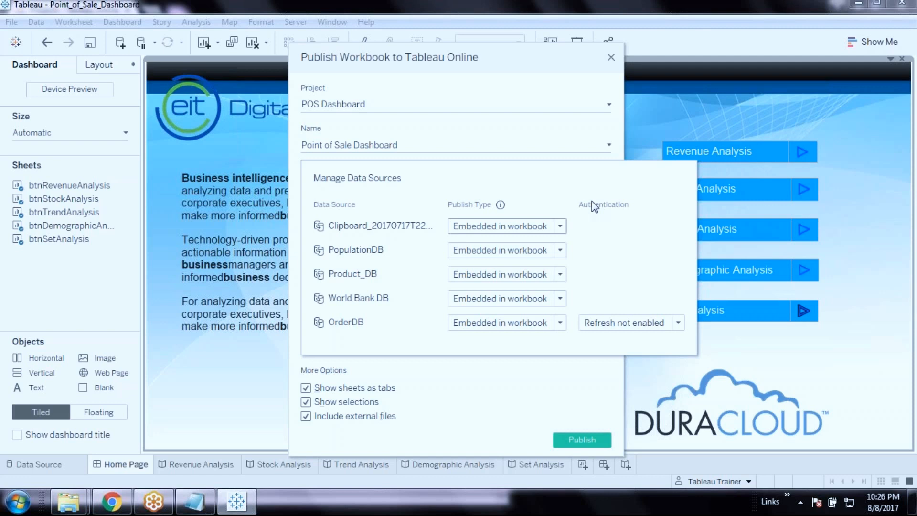
pyautogui.click(561, 228)
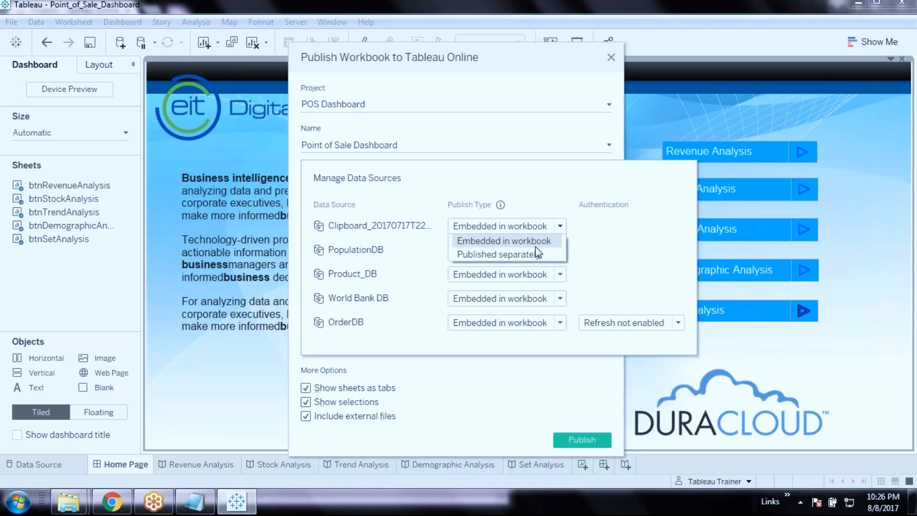
pyautogui.click(535, 254)
pyautogui.click(557, 251)
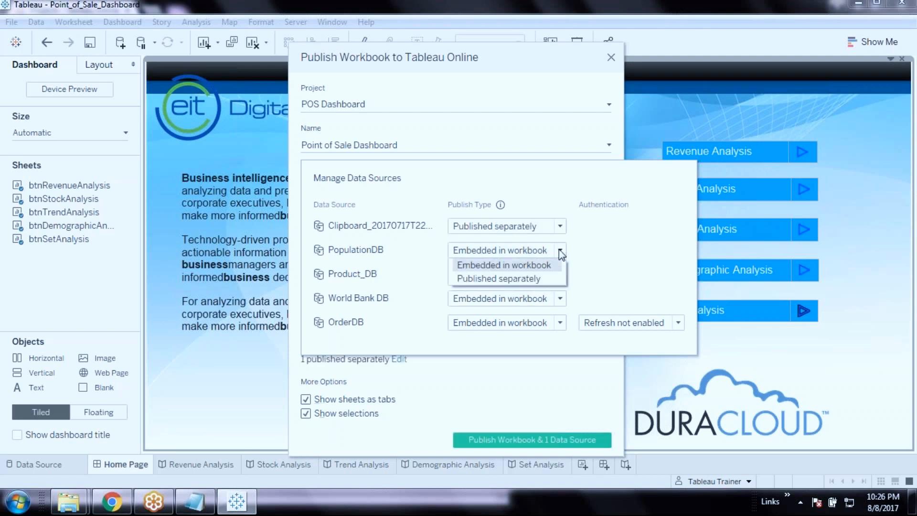
pyautogui.click(526, 272)
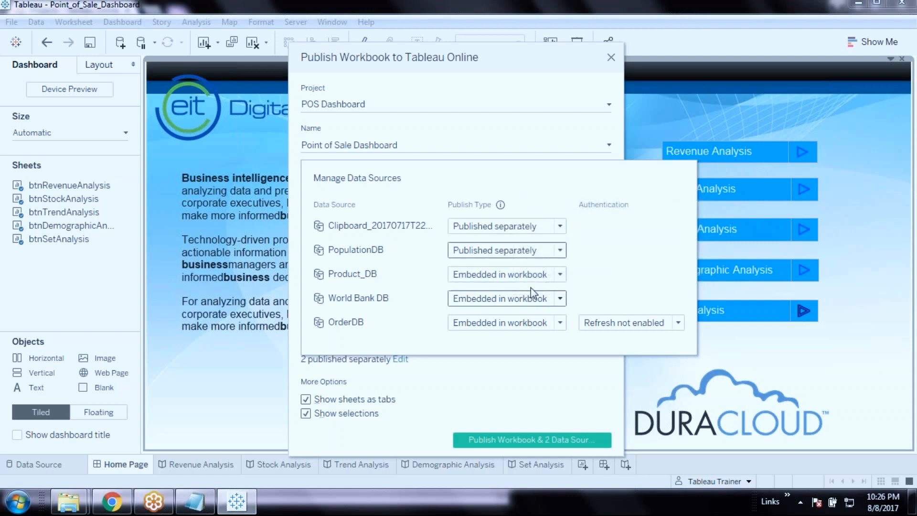
# Set Product_DB and World Bank DB to 'Published separately' as well
pyautogui.click(544, 276)
pyautogui.click(499, 303)
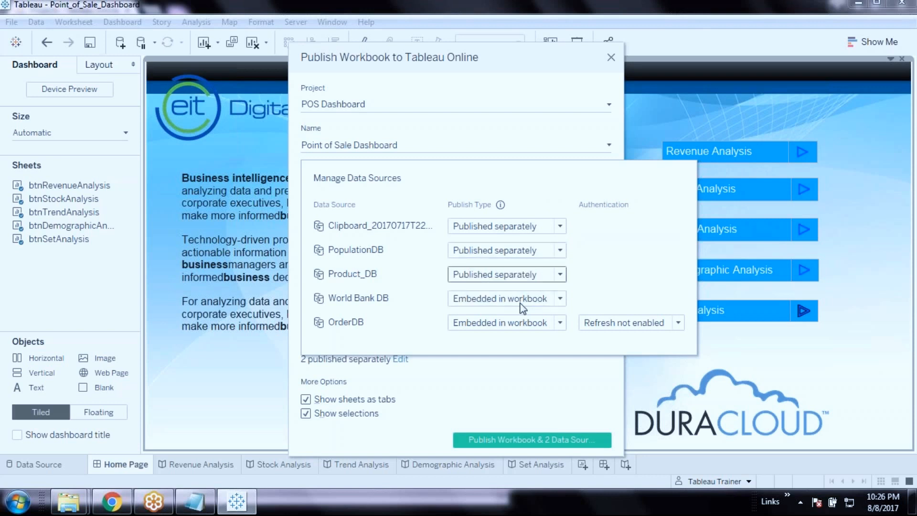
pyautogui.click(526, 299)
pyautogui.click(509, 326)
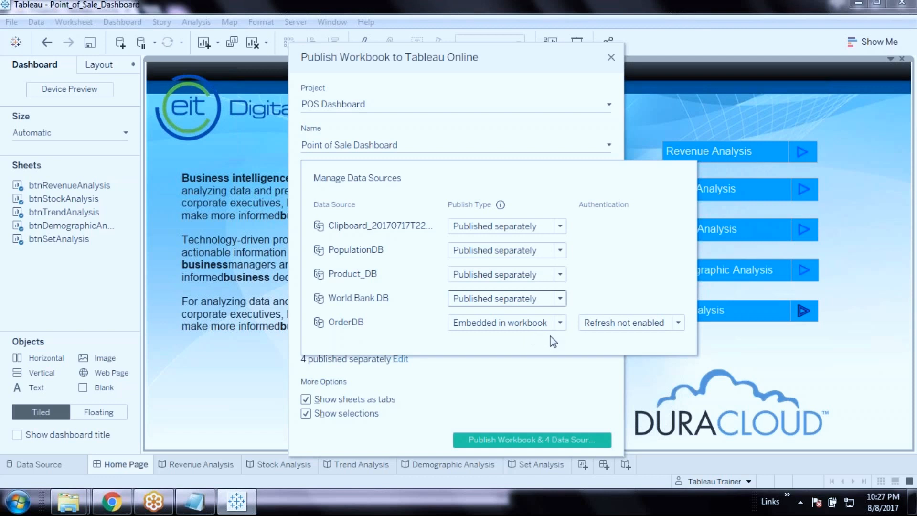
# Publish OrderDB separately with 'Allow refresh access', then close Manage Data Sources
pyautogui.click(558, 324)
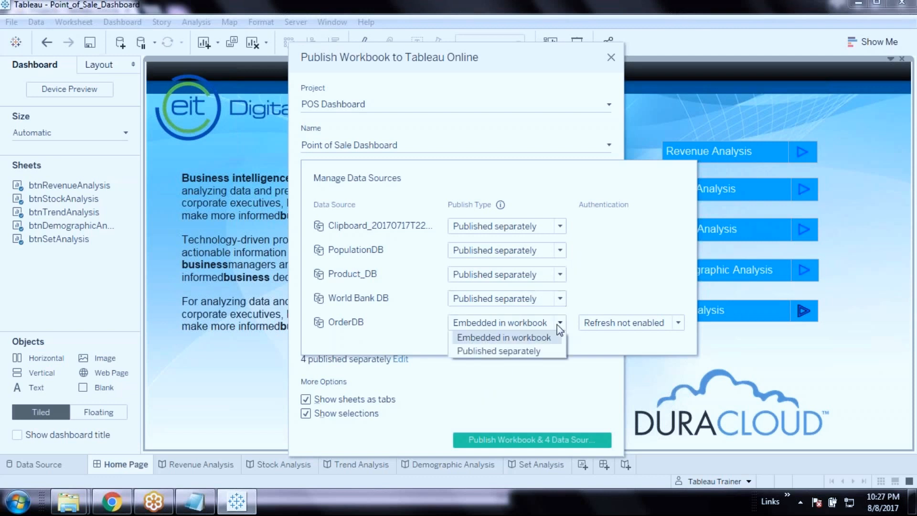
pyautogui.click(512, 354)
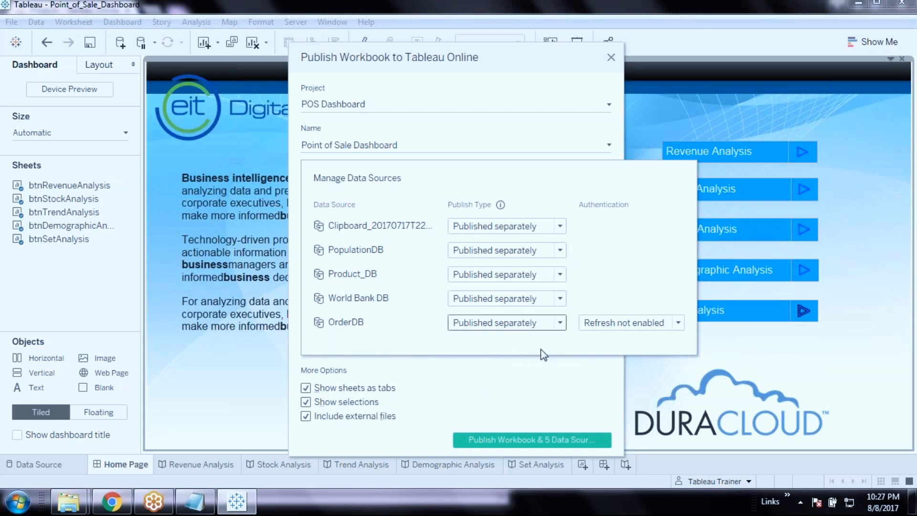
pyautogui.click(679, 324)
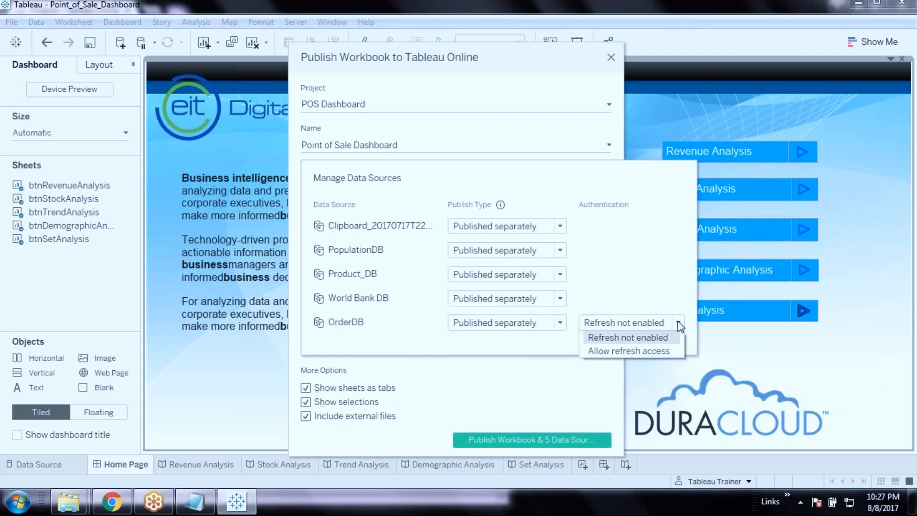
pyautogui.click(653, 352)
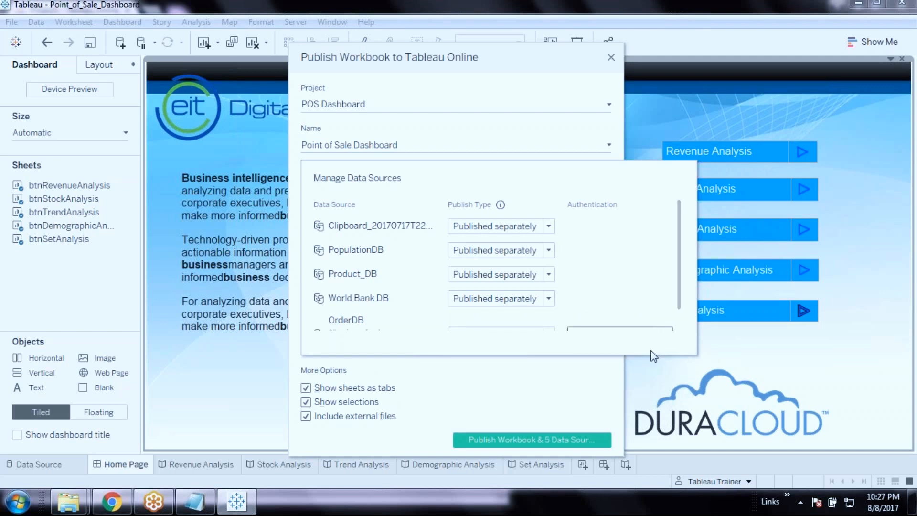
pyautogui.moveTo(679, 270); pyautogui.dragTo(678, 313)
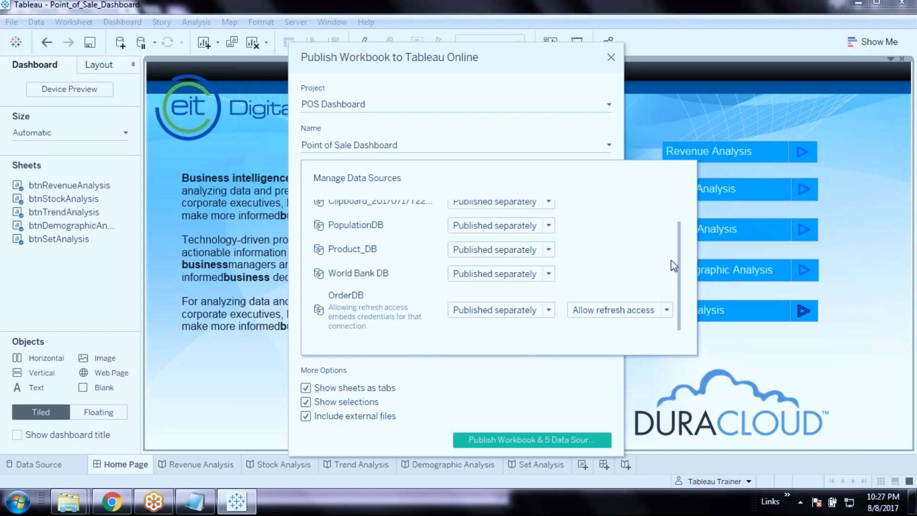
pyautogui.moveTo(680, 254); pyautogui.dragTo(681, 311)
pyautogui.click(576, 60)
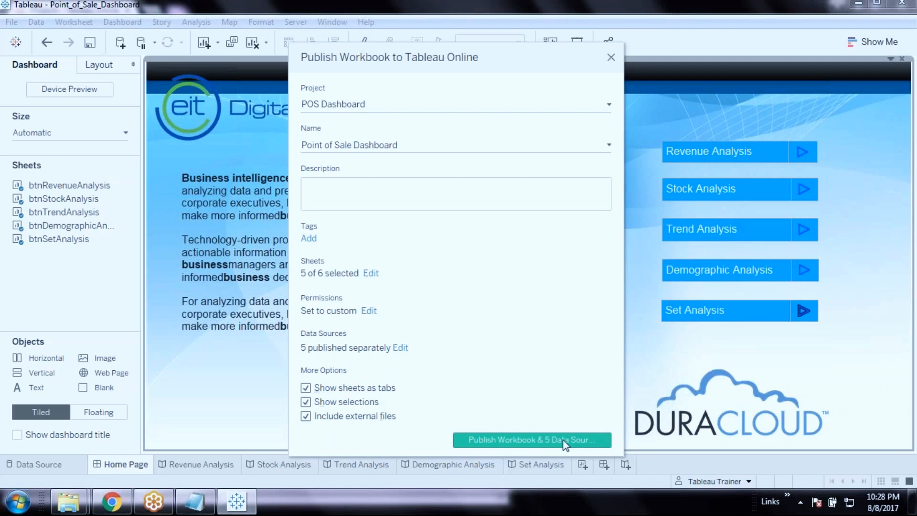
# Review the sheets to publish, then publish the workbook and its 5 data sources
pyautogui.click(371, 273)
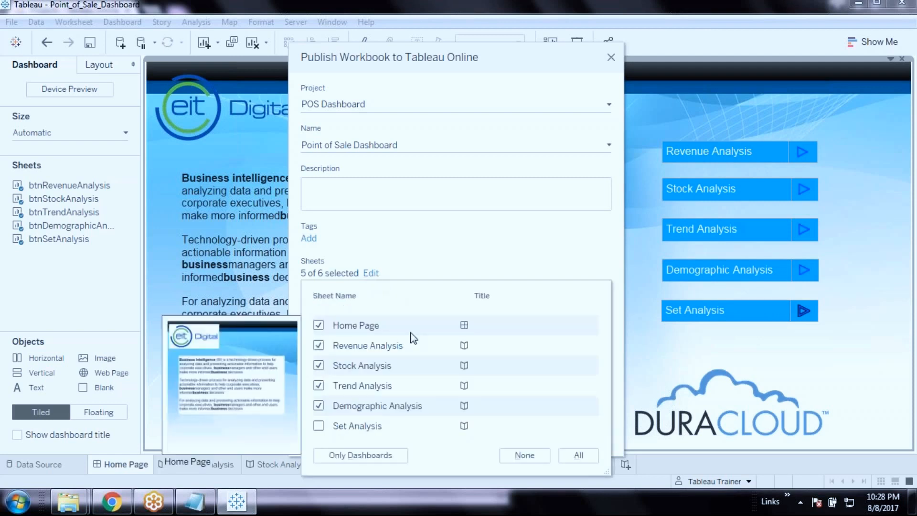
pyautogui.click(518, 232)
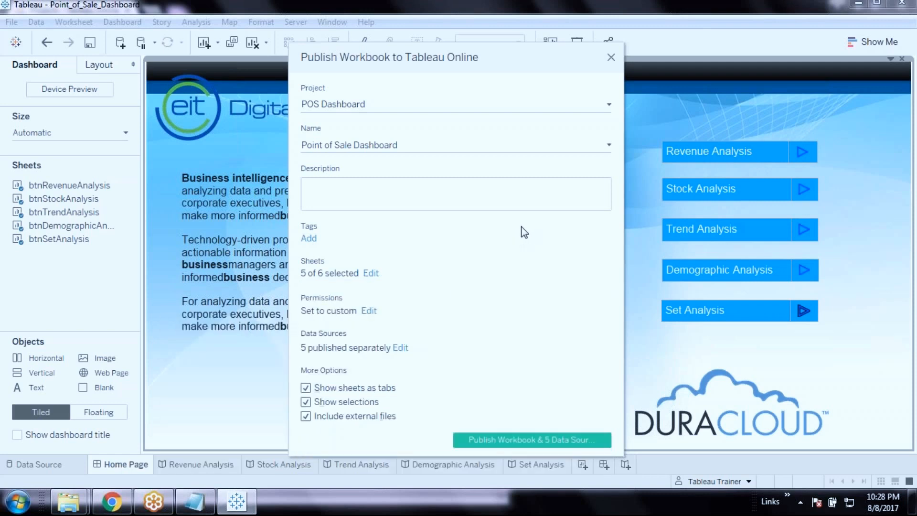
pyautogui.click(549, 442)
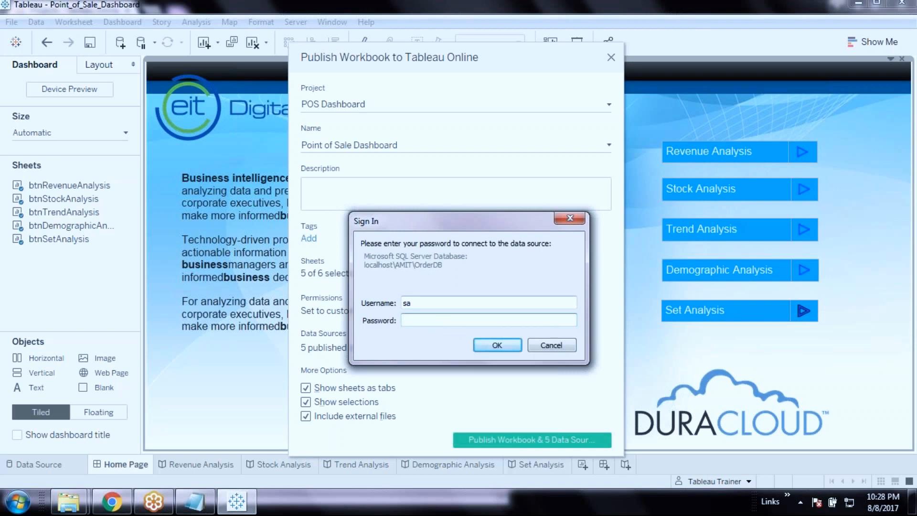
# Enter the OrderDB SQL Server password and confirm the sign-in
pyautogui.write('•••••••')
pyautogui.click(497, 345)
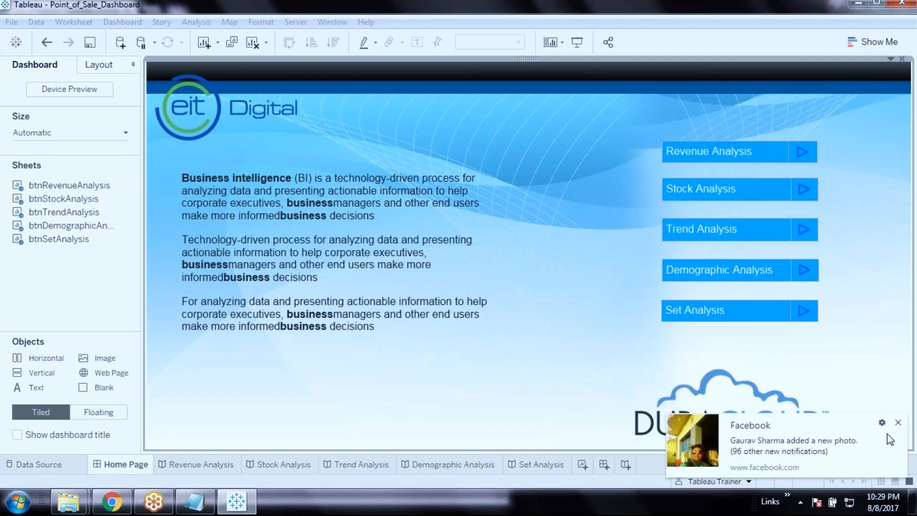
# Dismiss the desktop notification and close the finished publishing progress window
pyautogui.click(899, 422)
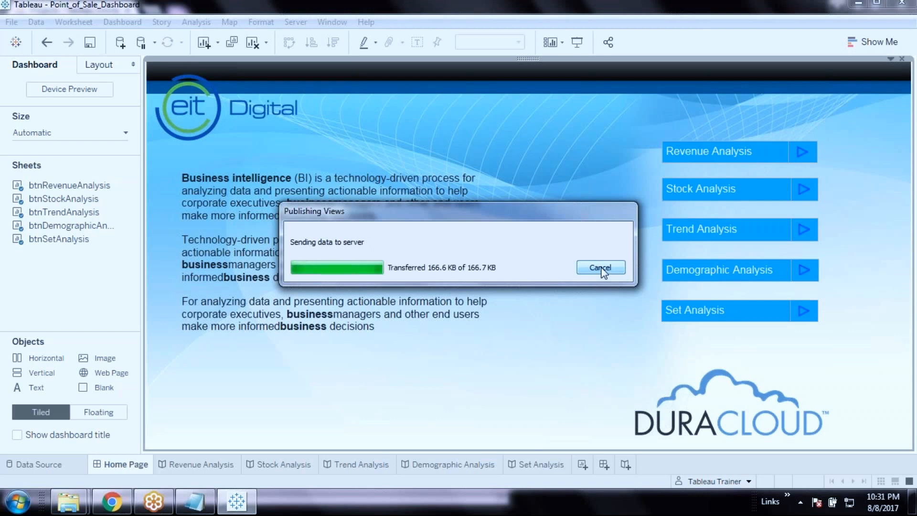
pyautogui.click(601, 268)
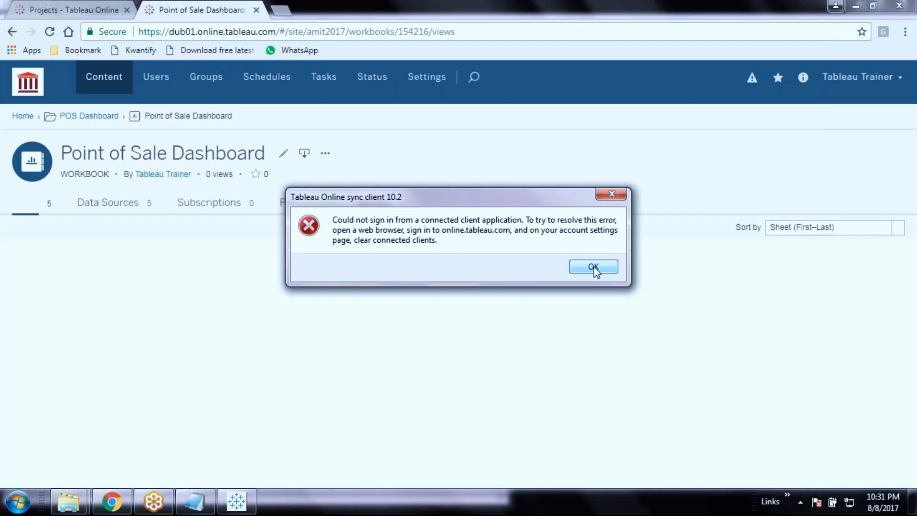
# Acknowledge the sync client sign-in error to reach the Publishing Complete summary
pyautogui.click(593, 267)
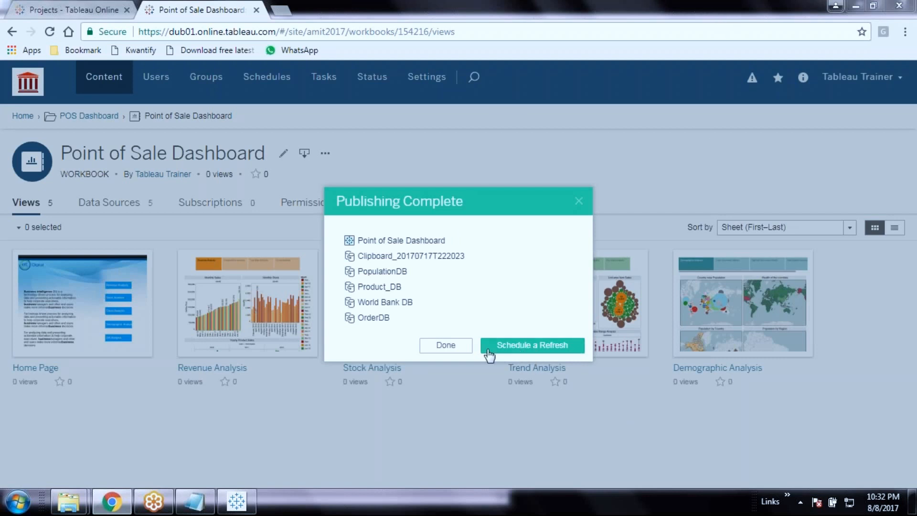
# Schedule daily extract refreshes for Clipboard, Product_DB and OrderDB, then save the schedules
pyautogui.click(523, 351)
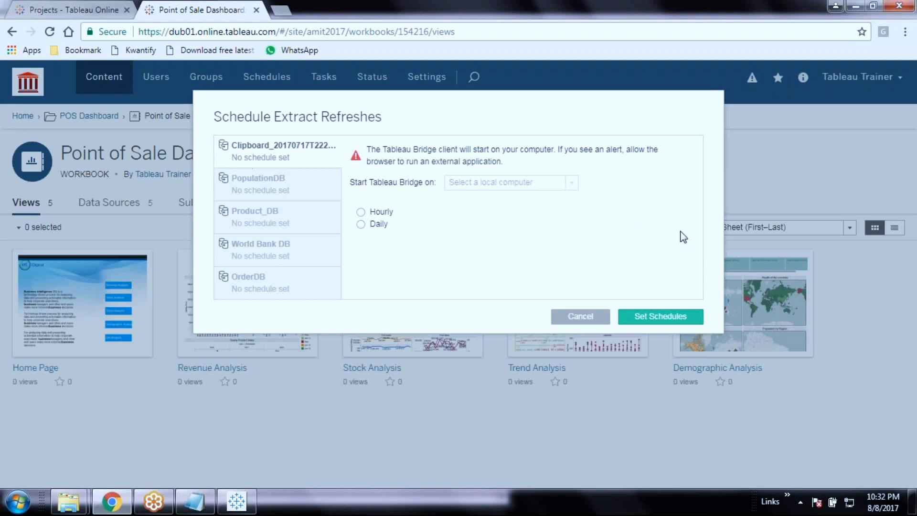
pyautogui.click(361, 224)
pyautogui.click(282, 189)
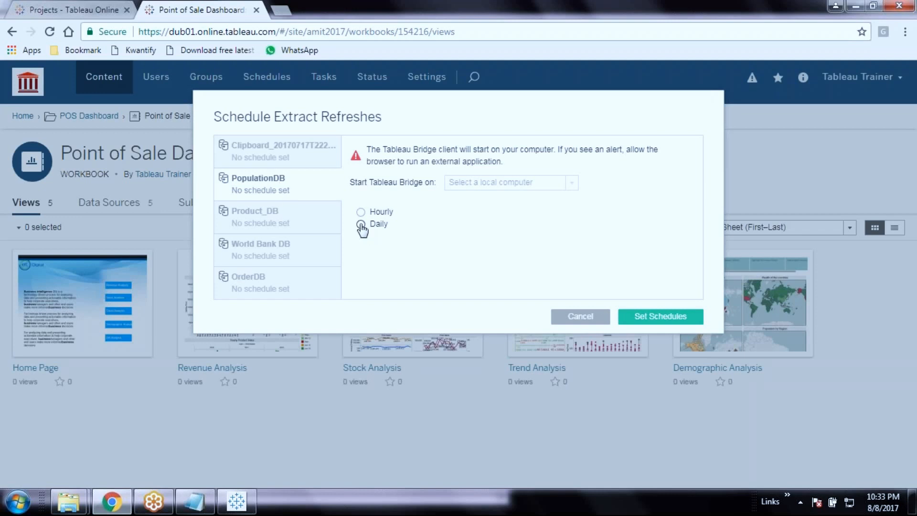
pyautogui.click(281, 227)
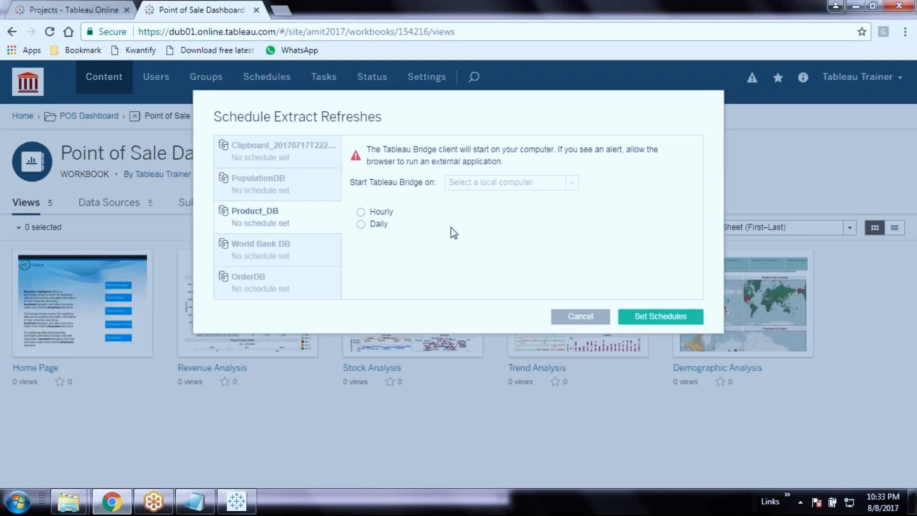
pyautogui.click(361, 224)
pyautogui.click(283, 248)
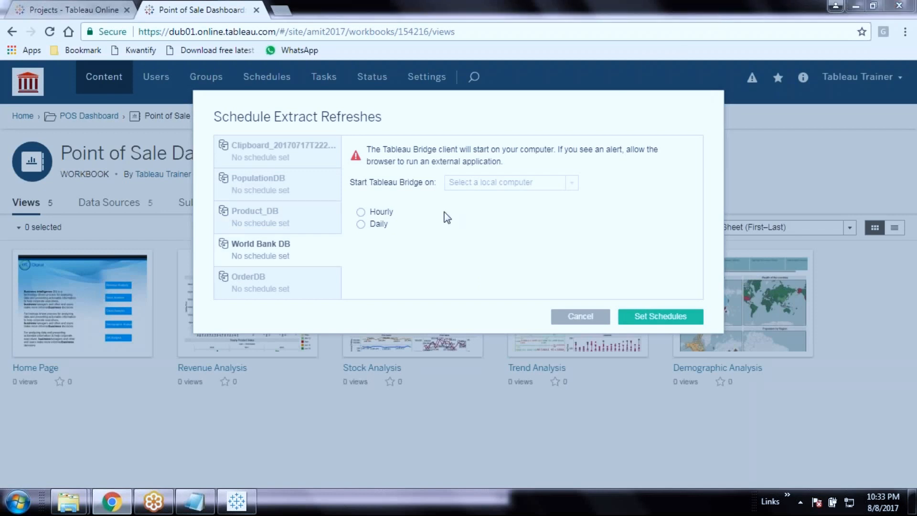
pyautogui.click(262, 292)
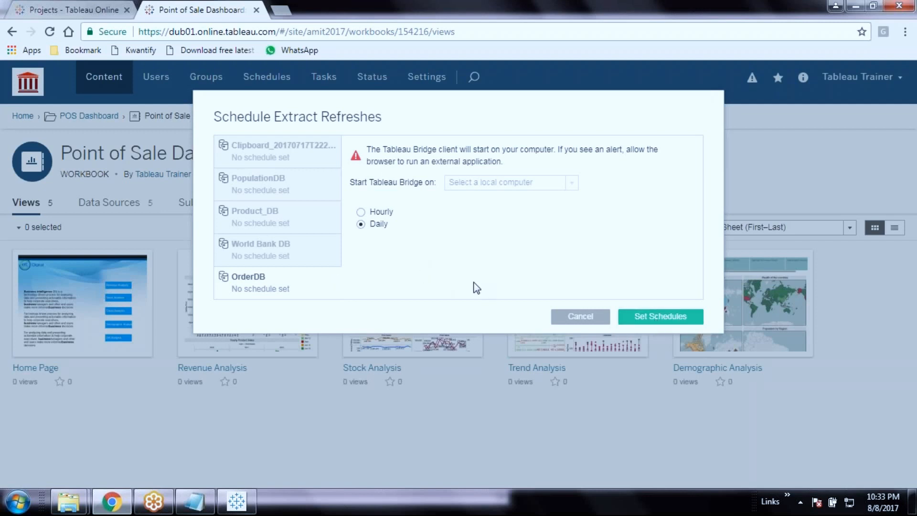
pyautogui.click(661, 319)
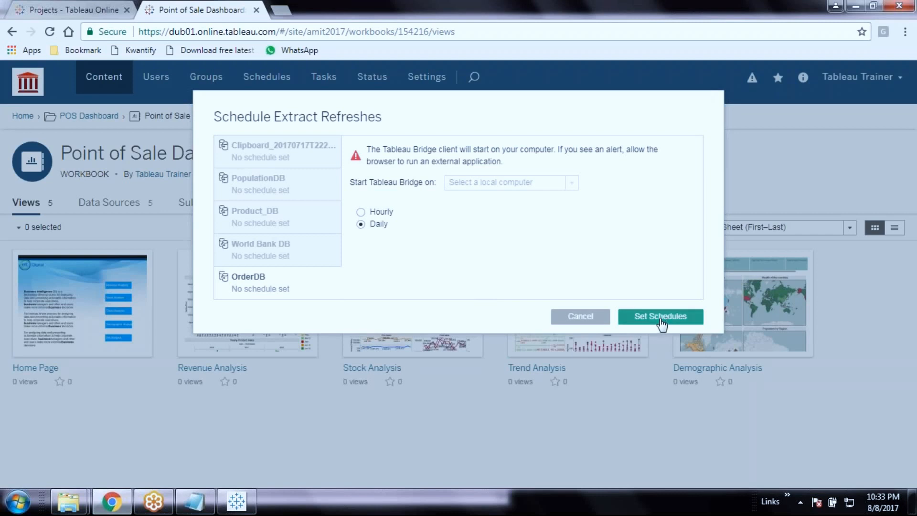